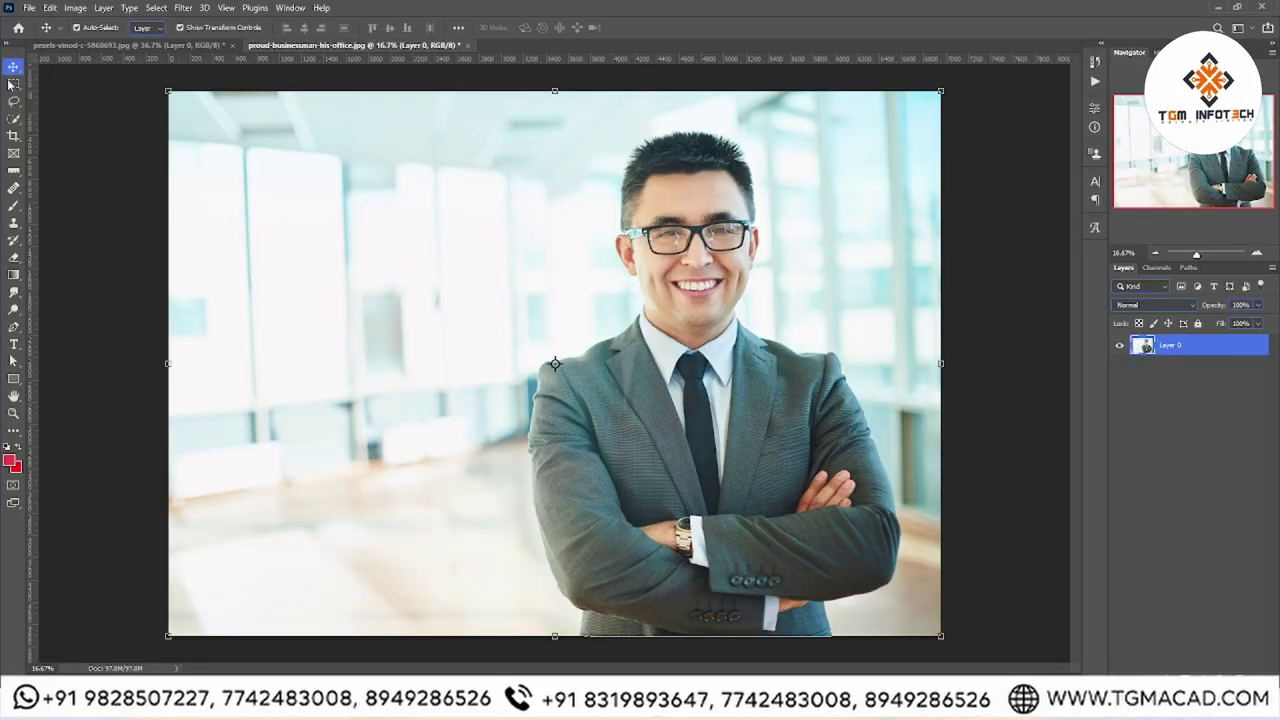
Select the businessman with Object Selection's Select Subject and mask out the office background.
left_click(14, 118)
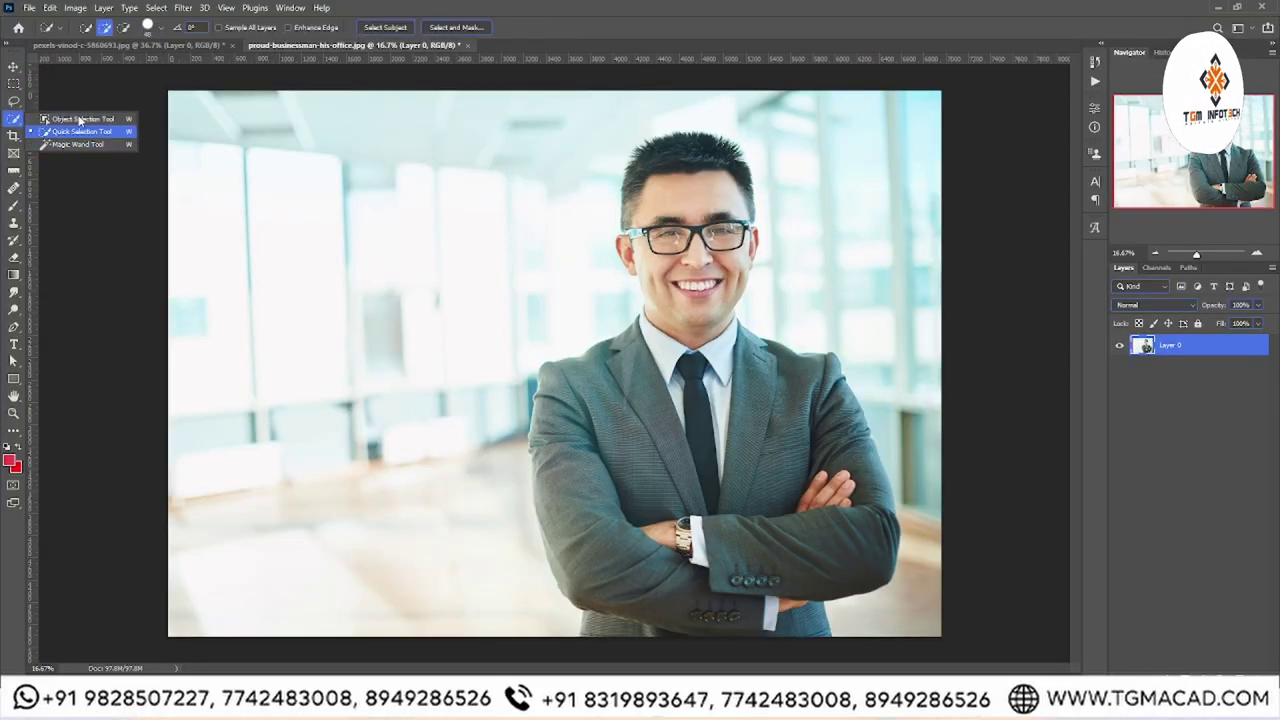
left_click(80, 119)
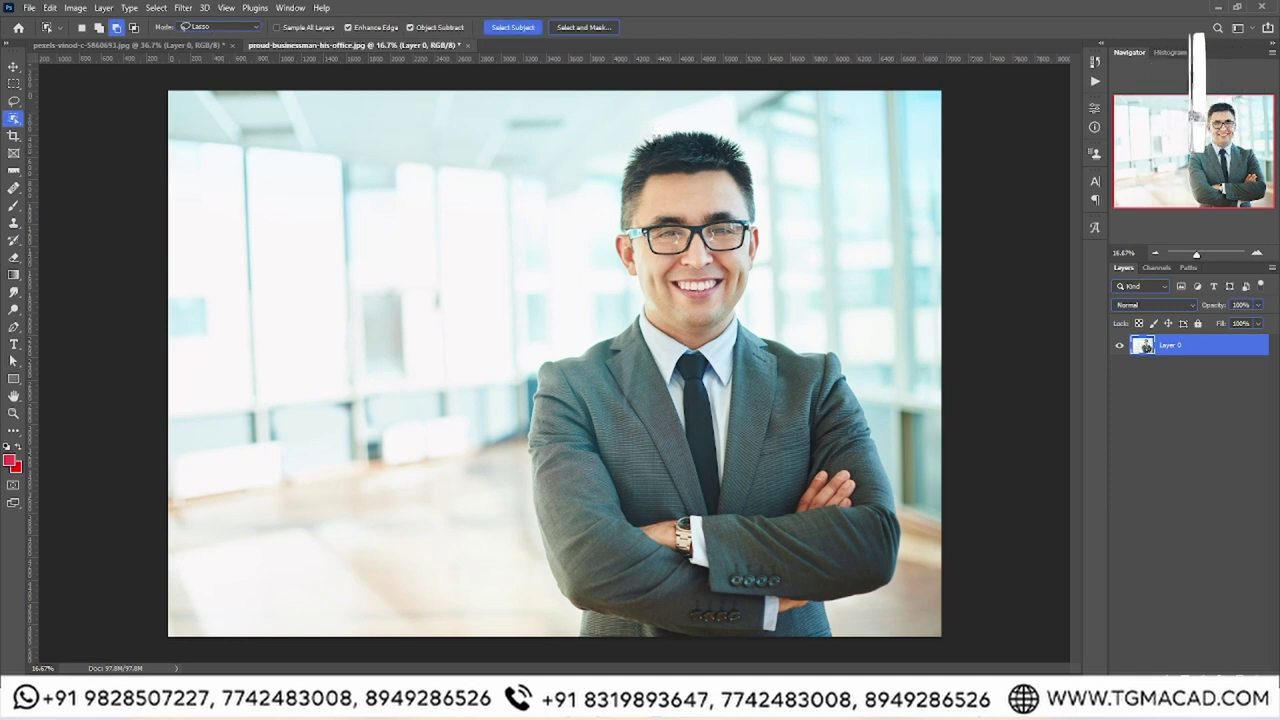
left_click(658, 144)
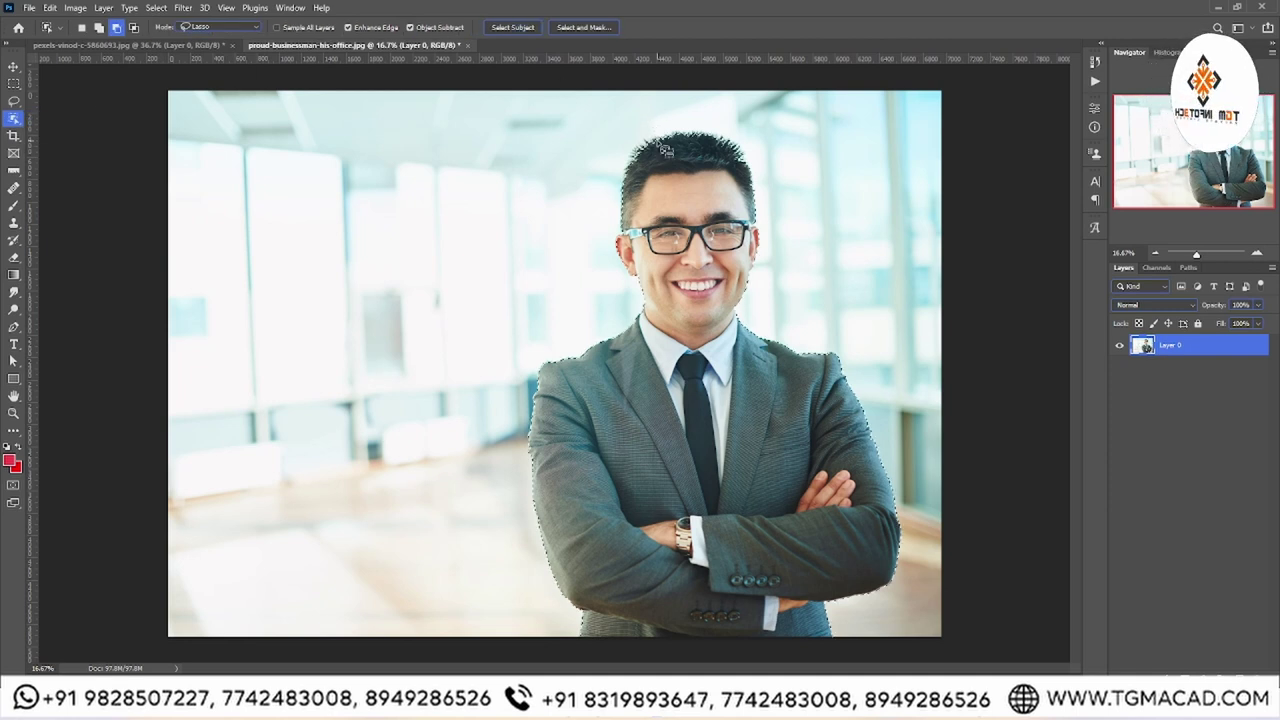
left_click(1183, 655)
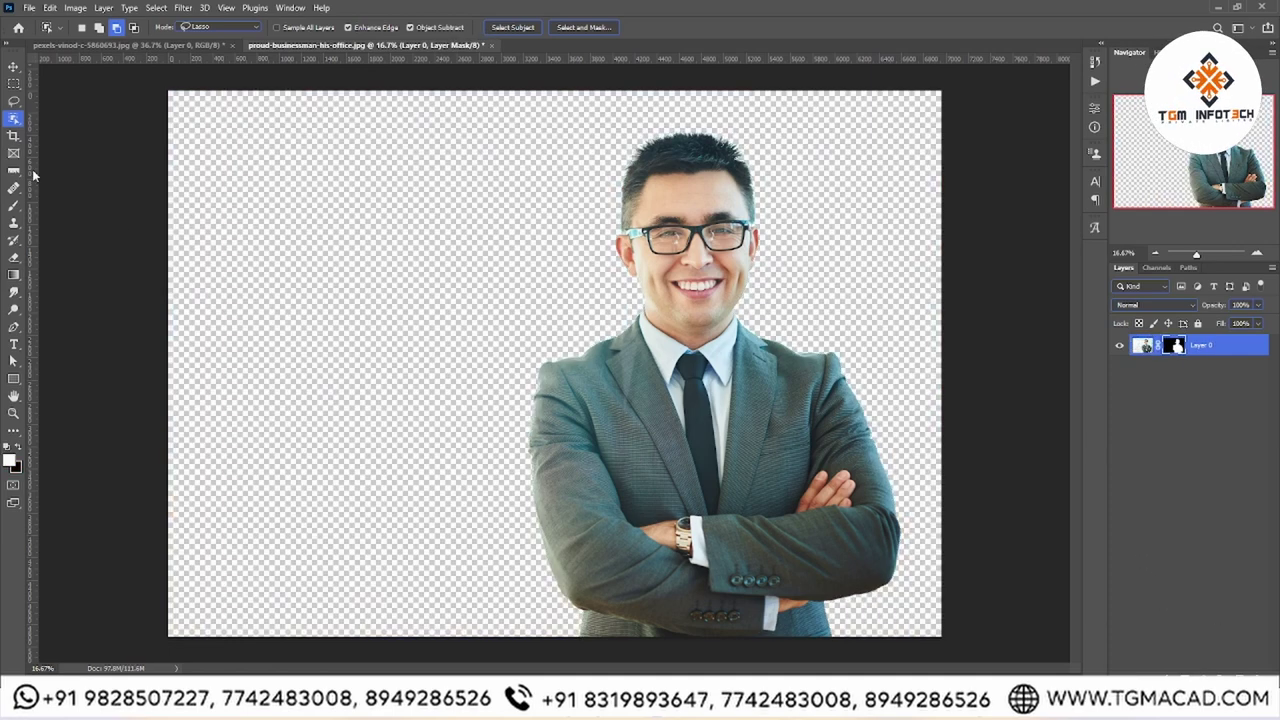
Duplicate the masked layer as Layer 0 copy.
key("v")
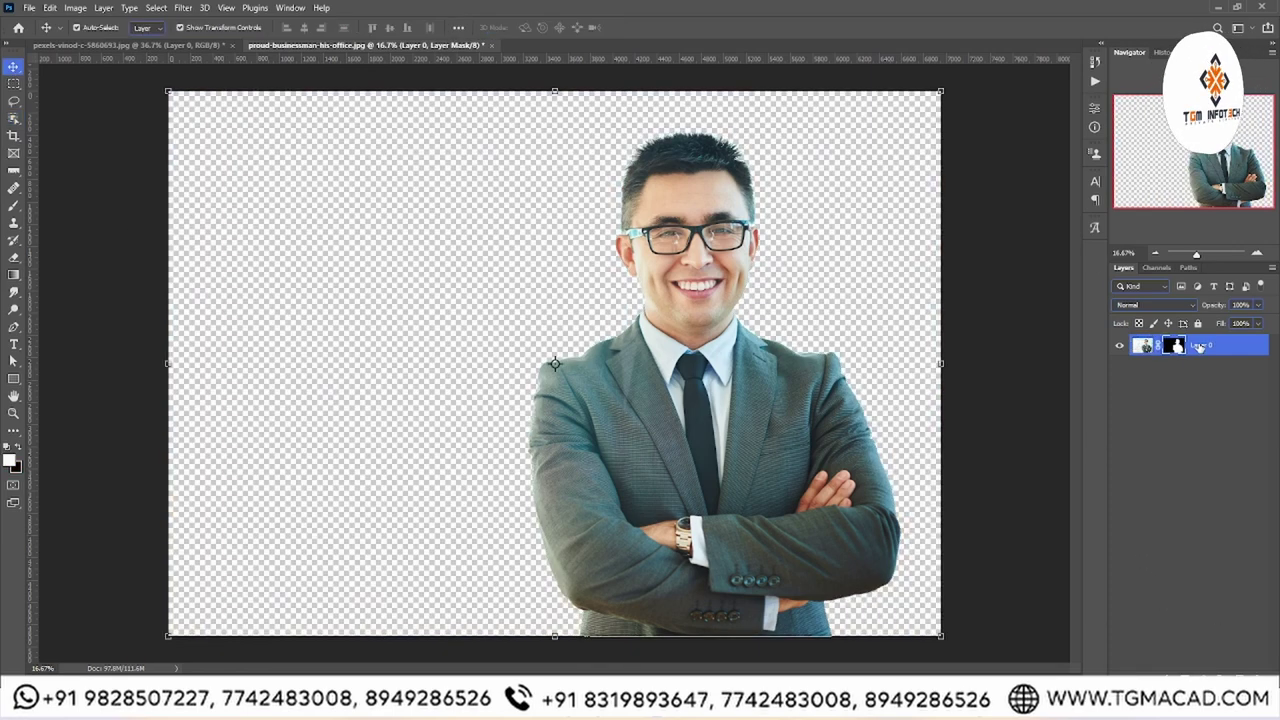
right_click(1188, 346)
left_click(1262, 408)
Drag a copy of the masked businessman into the hotel bedroom image and start Free Transform.
key("ctrl+j")
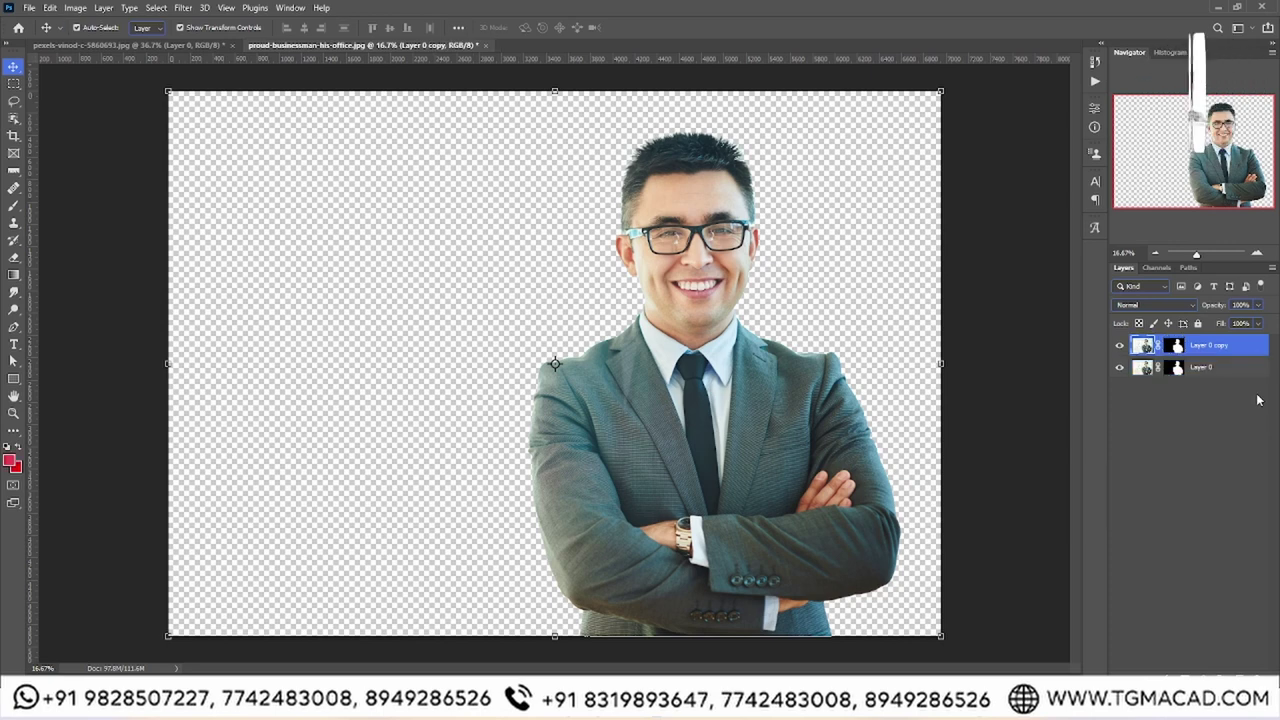
right_click(1222, 354)
key("Escape")
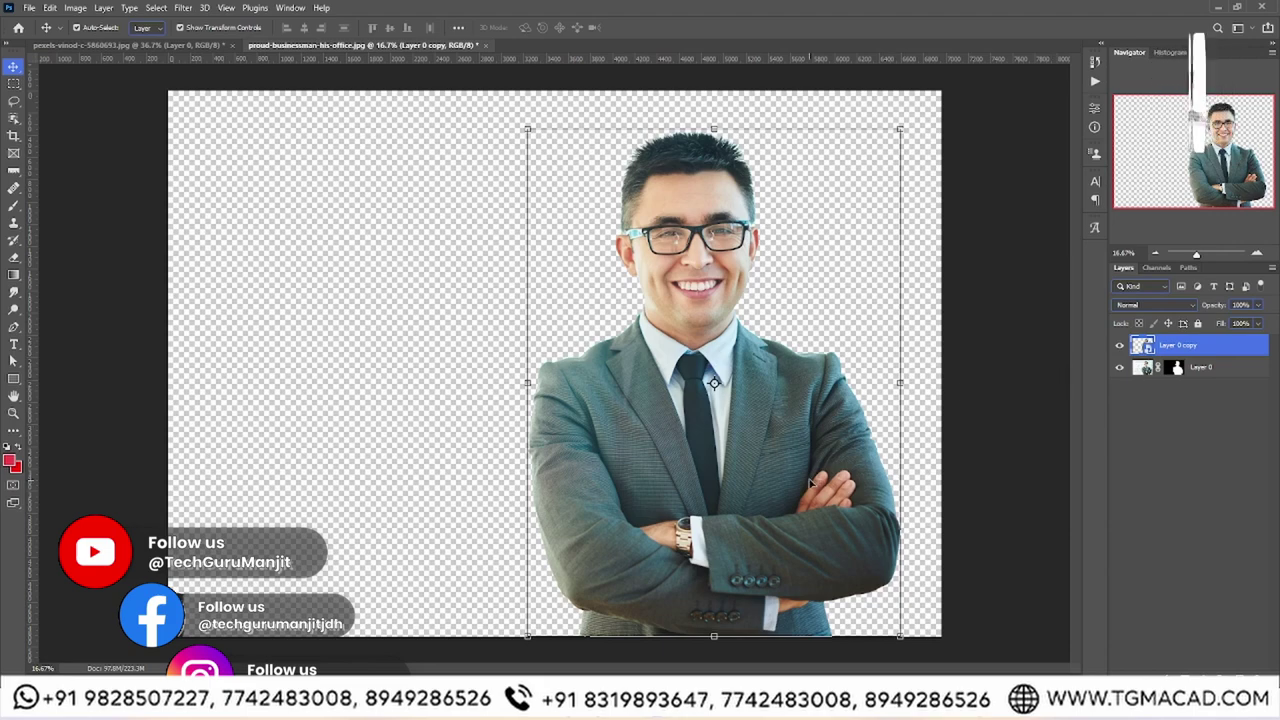
mouse_move(810, 483)
left_mouse_down()
mouse_move(146, 38)
mouse_move(645, 355)
left_mouse_up()
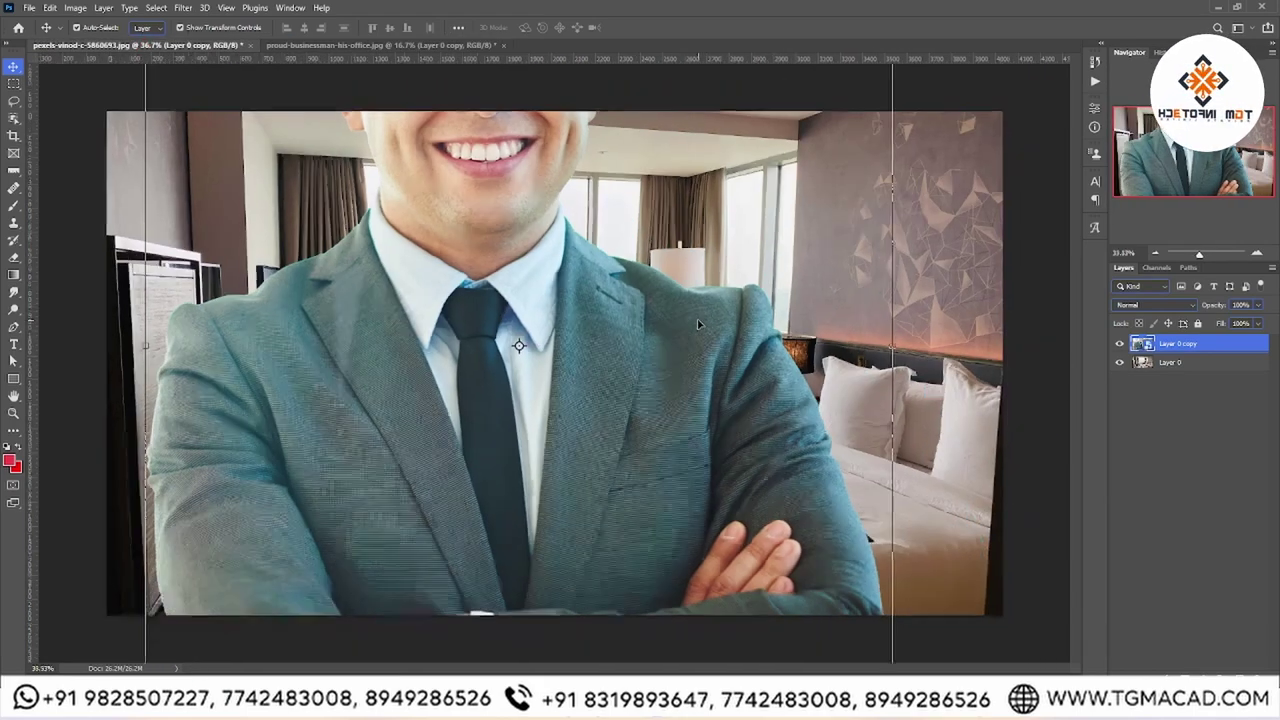
key("ctrl+minus")
key("ctrl+t")
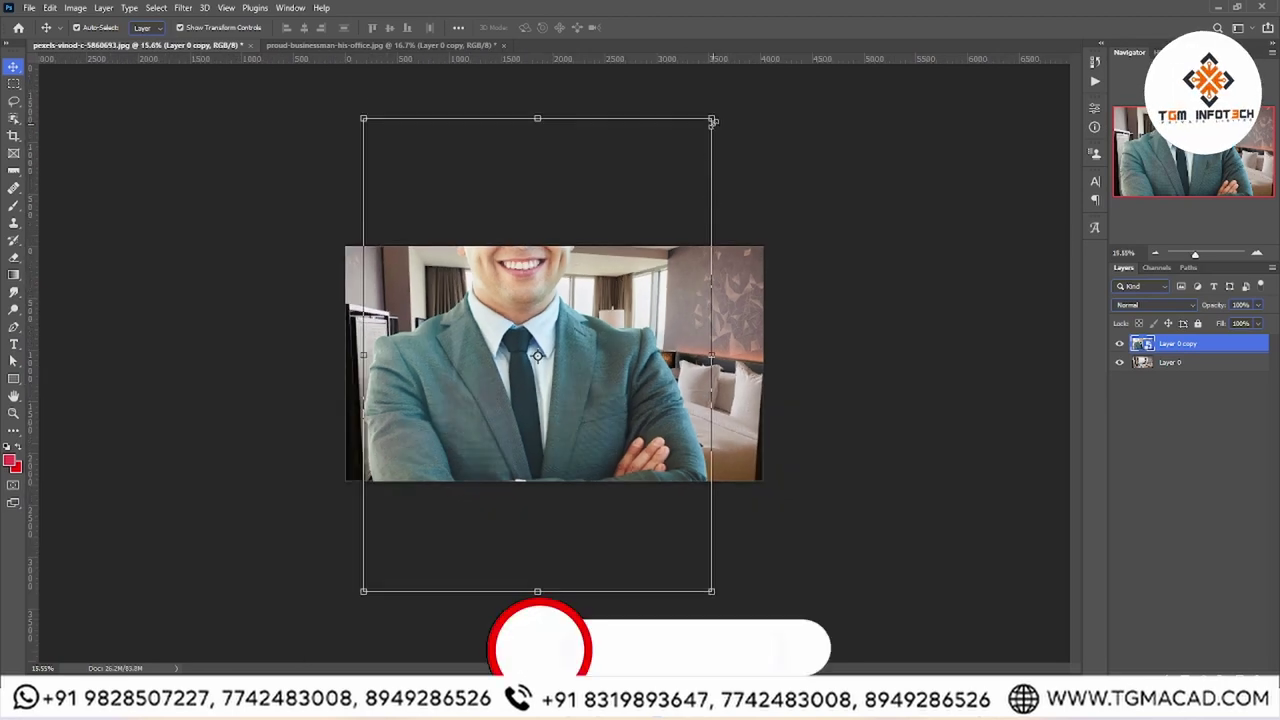
Scale the businessman down and commit him standing on the bedroom's left side.
left_click_drag(713, 121, 574, 411)
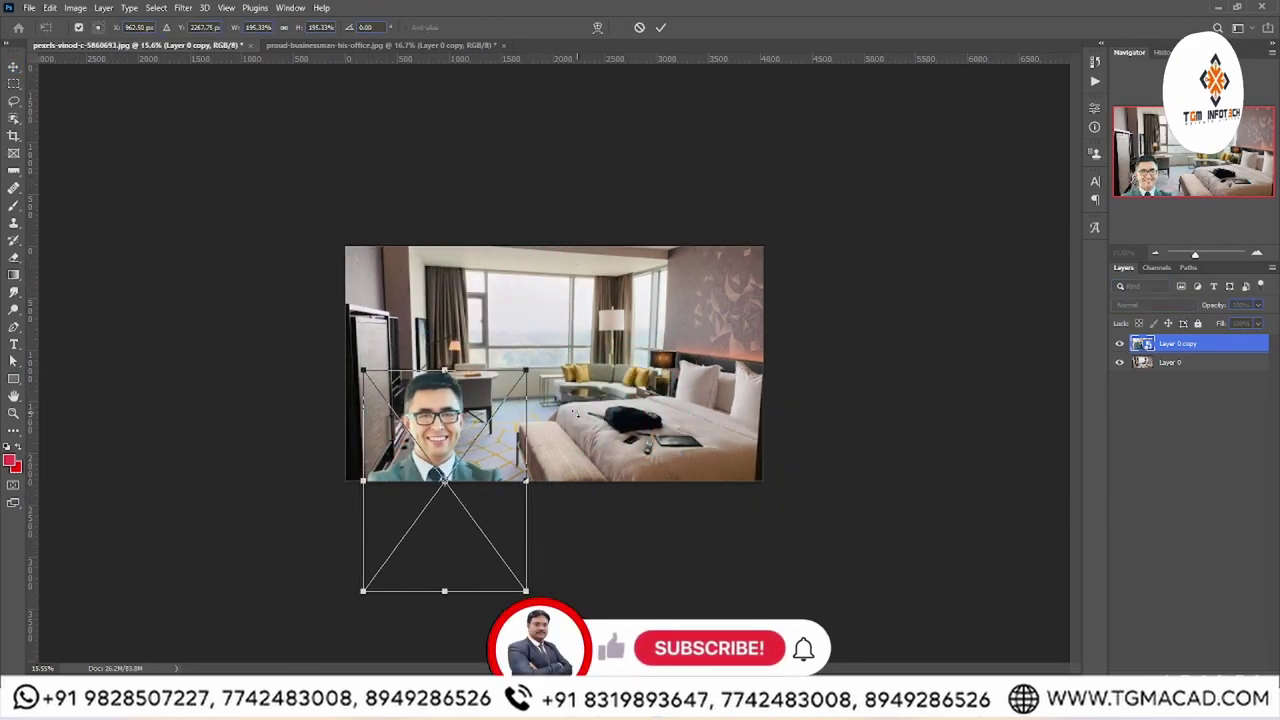
key("ctrl+plus")
key("ctrl+plus")
left_click_drag(440, 470, 511, 339)
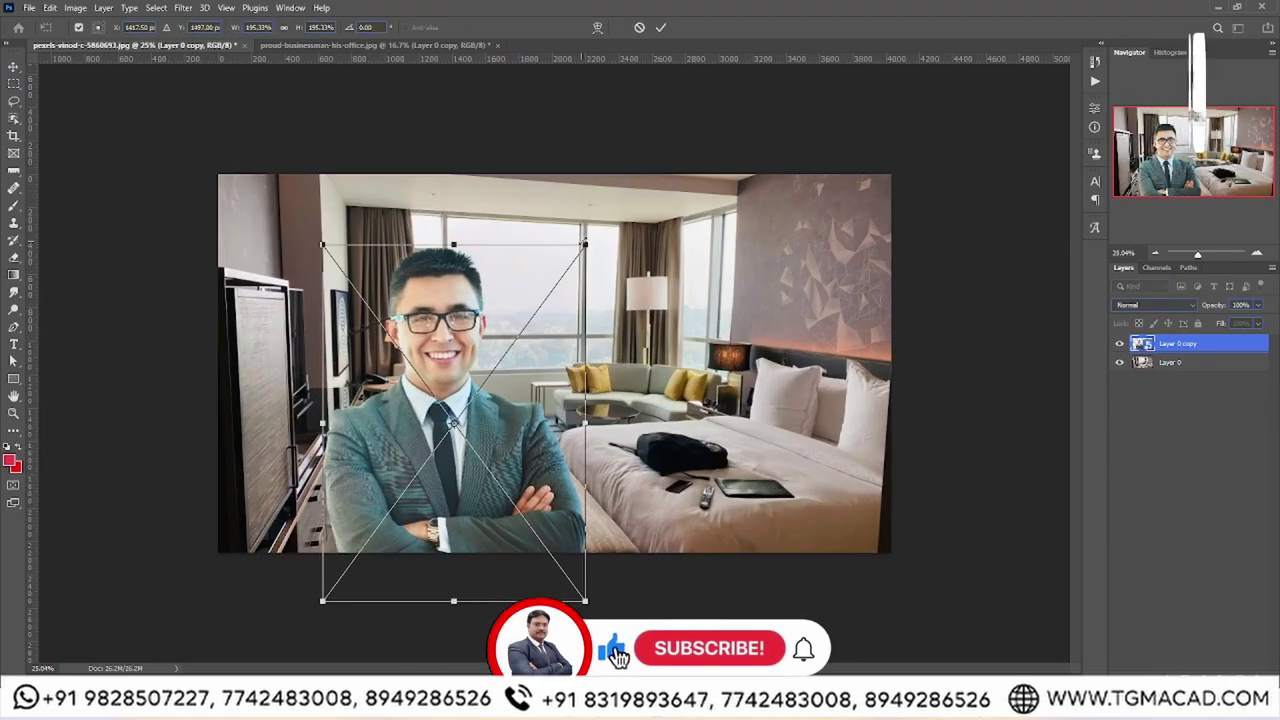
left_click_drag(585, 244, 541, 304)
left_click_drag(489, 359, 489, 309)
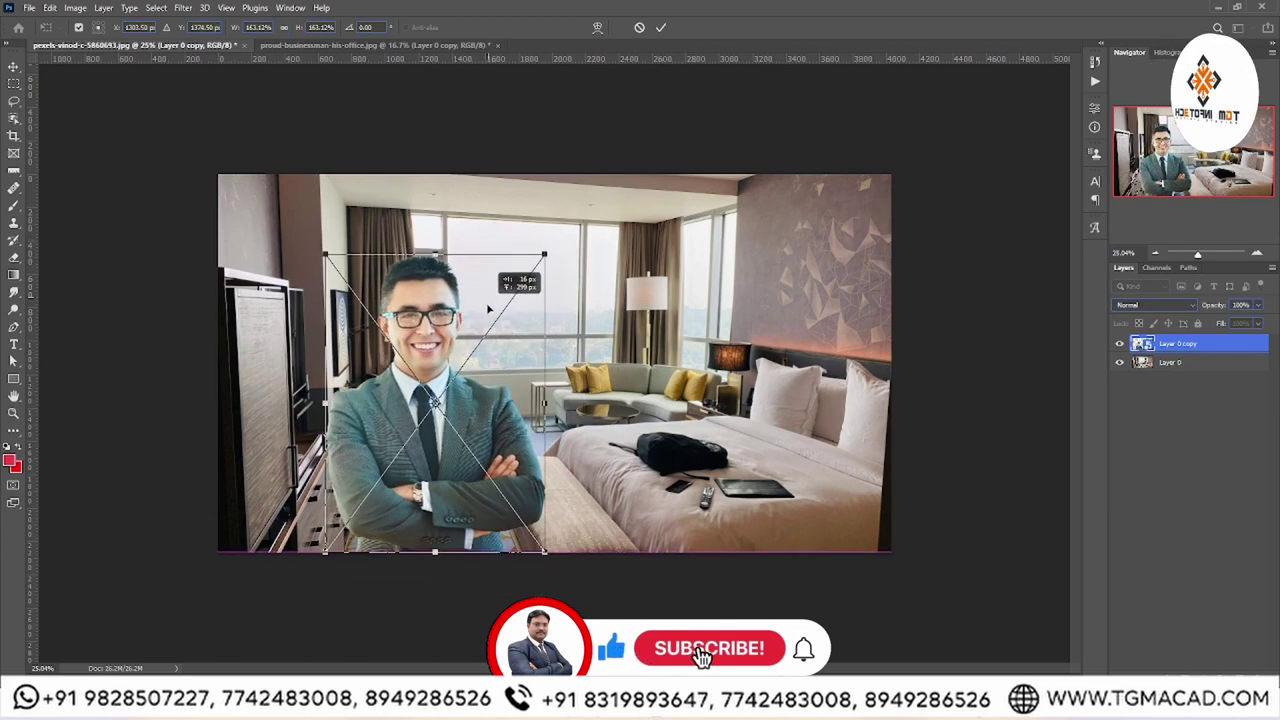
left_click_drag(544, 255, 598, 211)
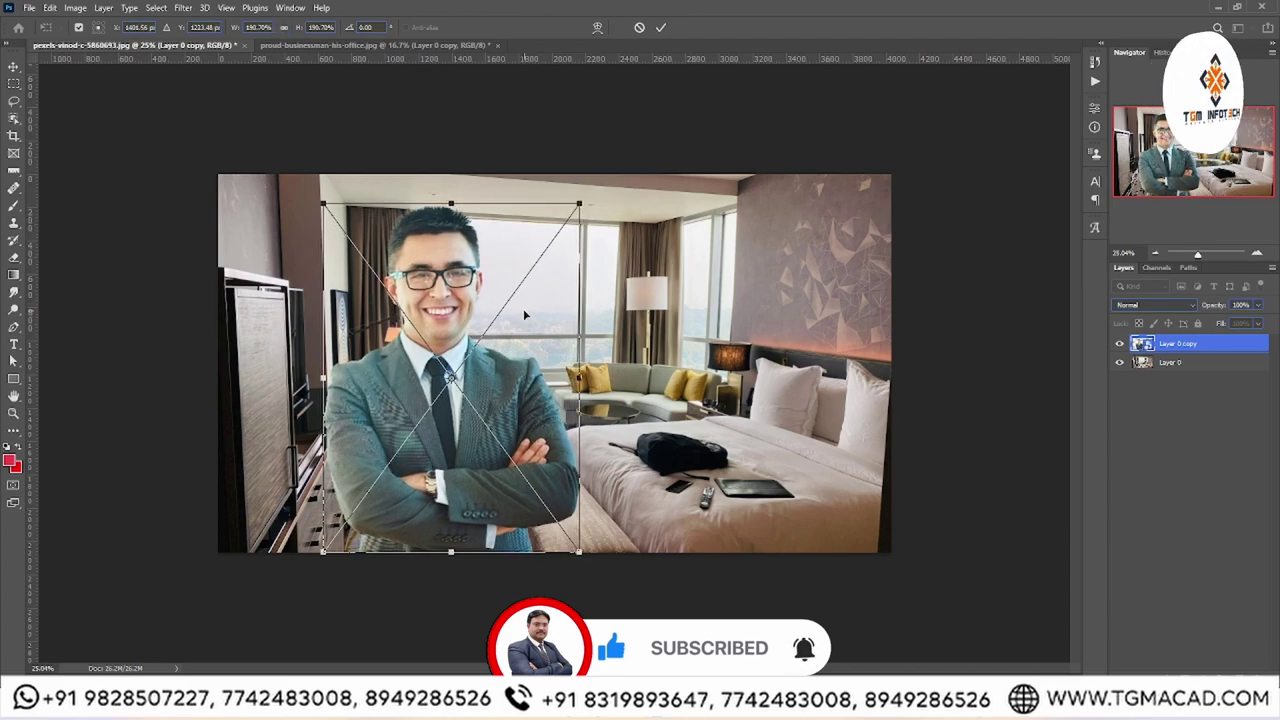
scroll(523, 315, "up", 3)
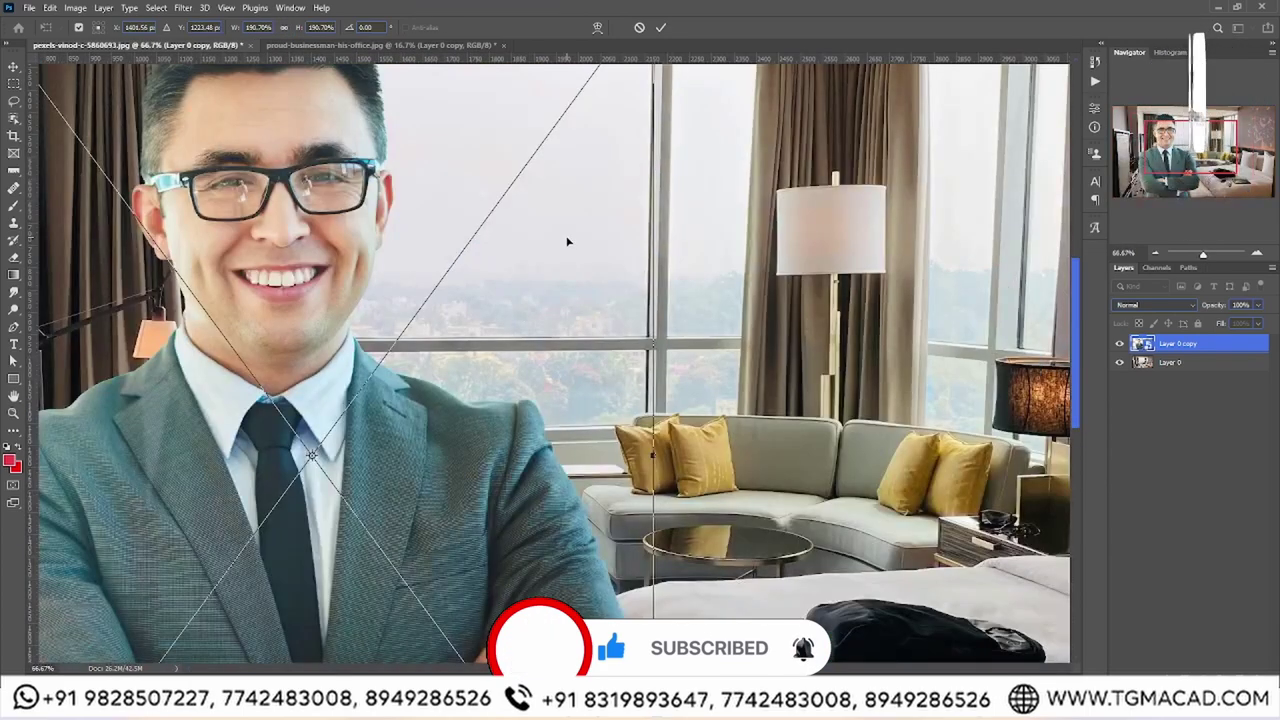
scroll(567, 243, "down", 2)
scroll(567, 243, "down", 1)
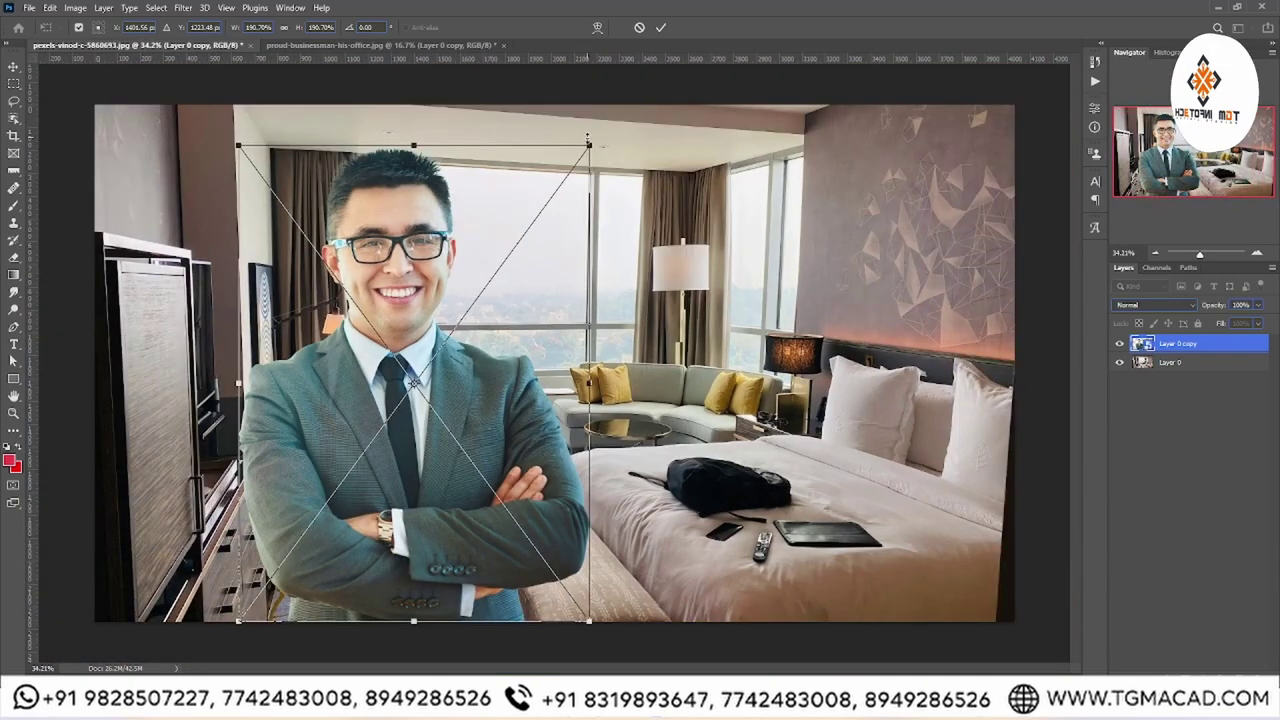
left_click_drag(589, 146, 567, 161)
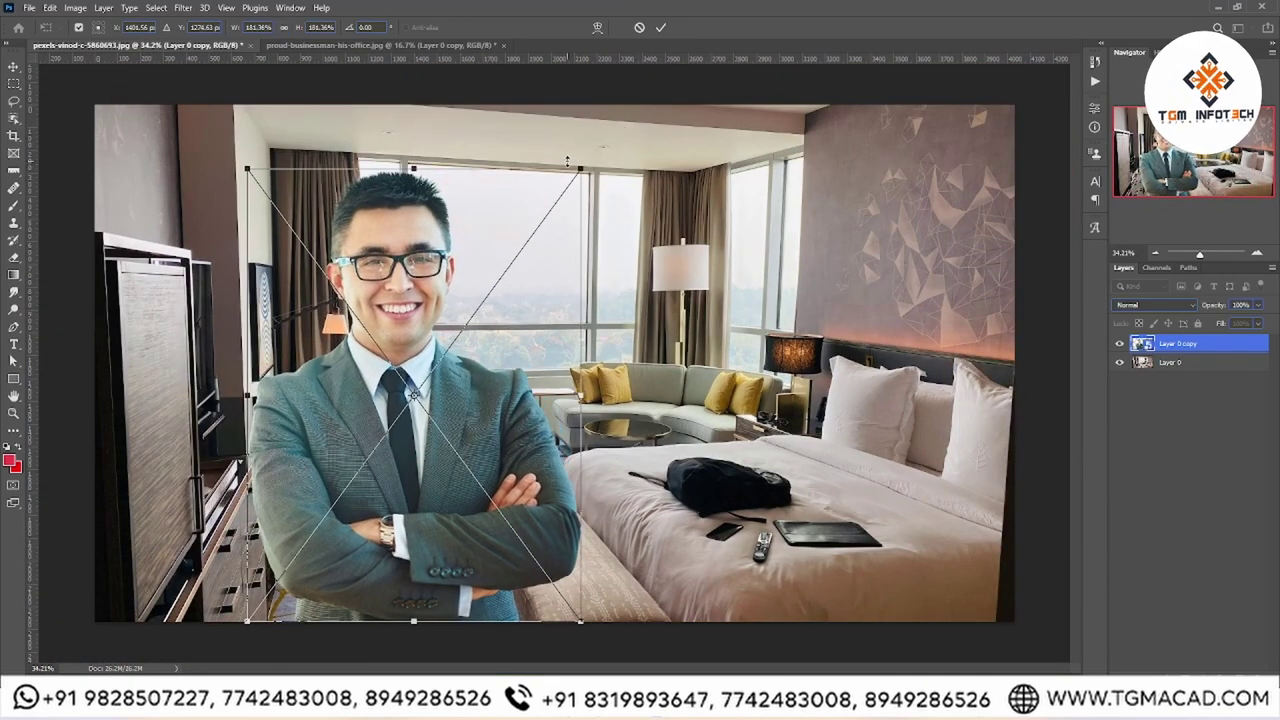
key("Return")
Distort the businessman, pulling in the bottom-right corner and widening the top-right.
left_click_drag(564, 457, 567, 462)
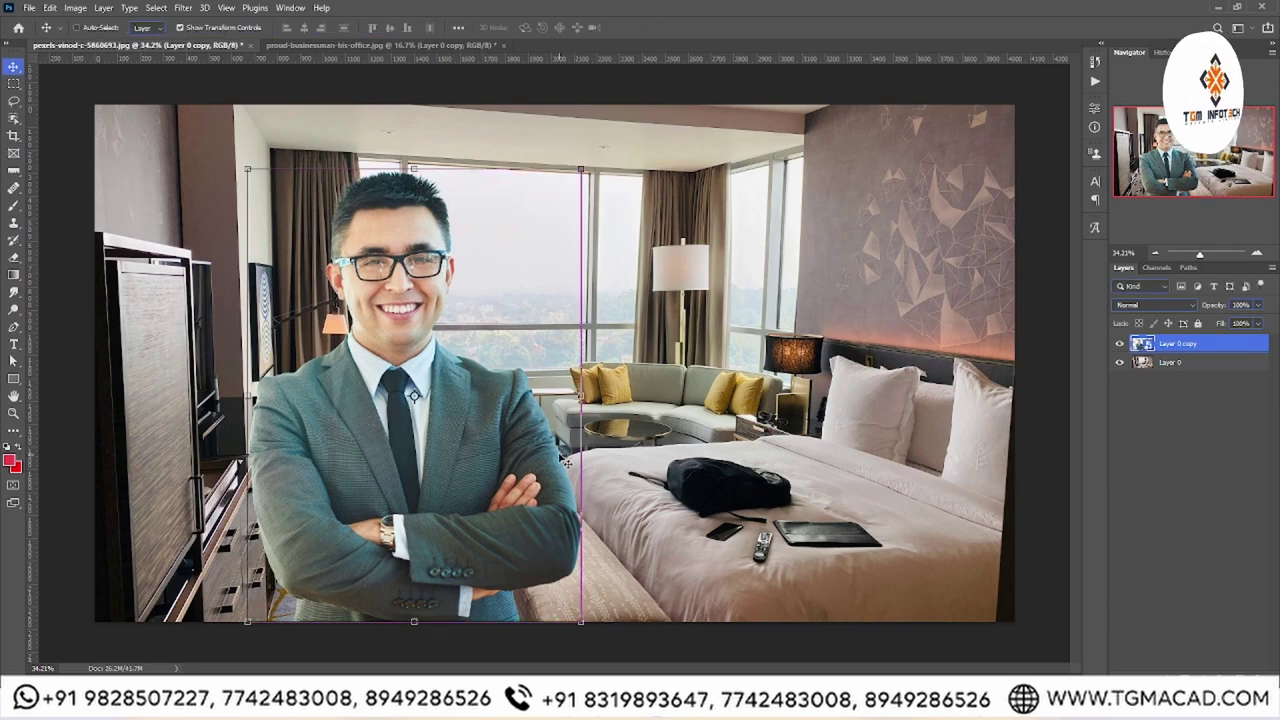
key("ctrl+t")
right_click(498, 595)
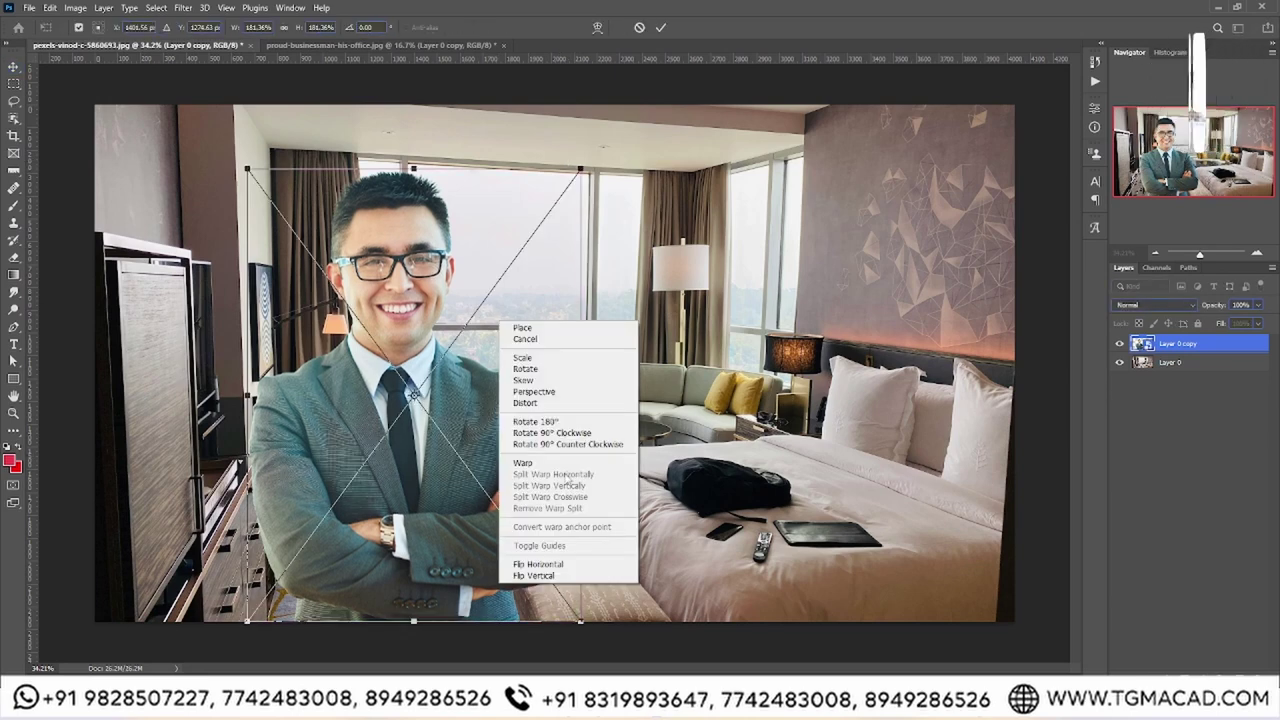
left_click(561, 403)
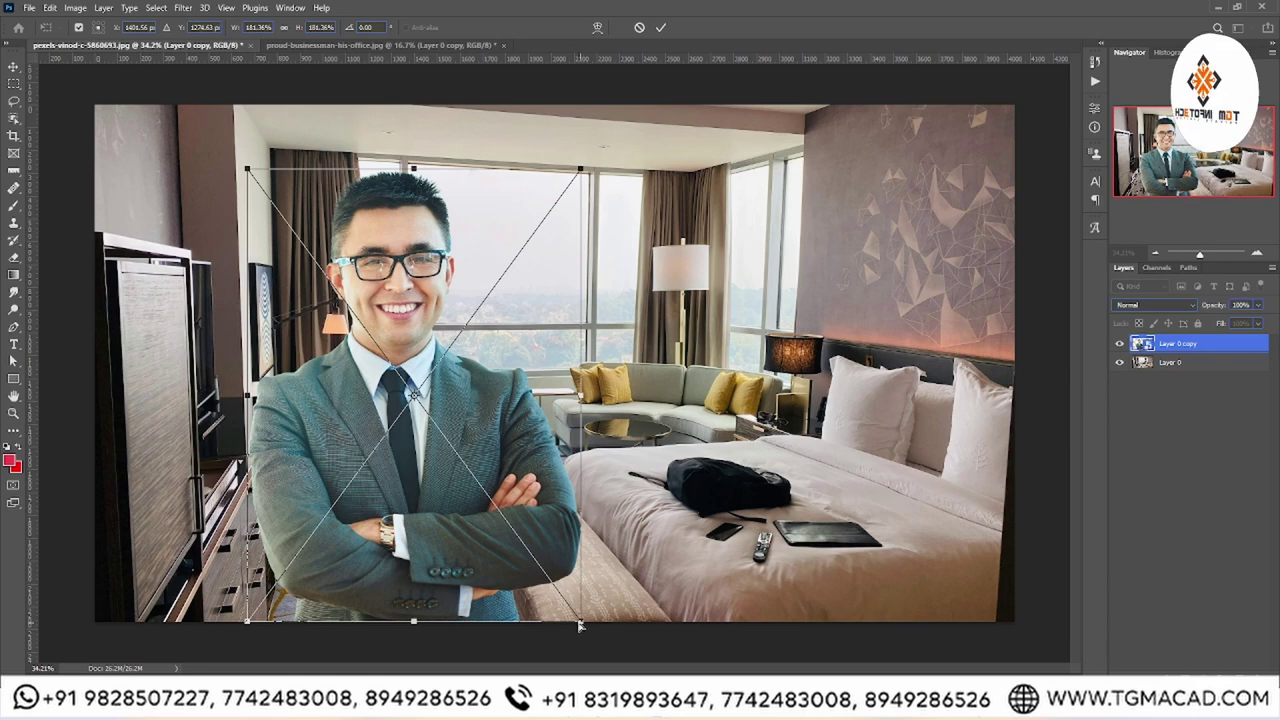
left_click_drag(580, 622, 566, 625)
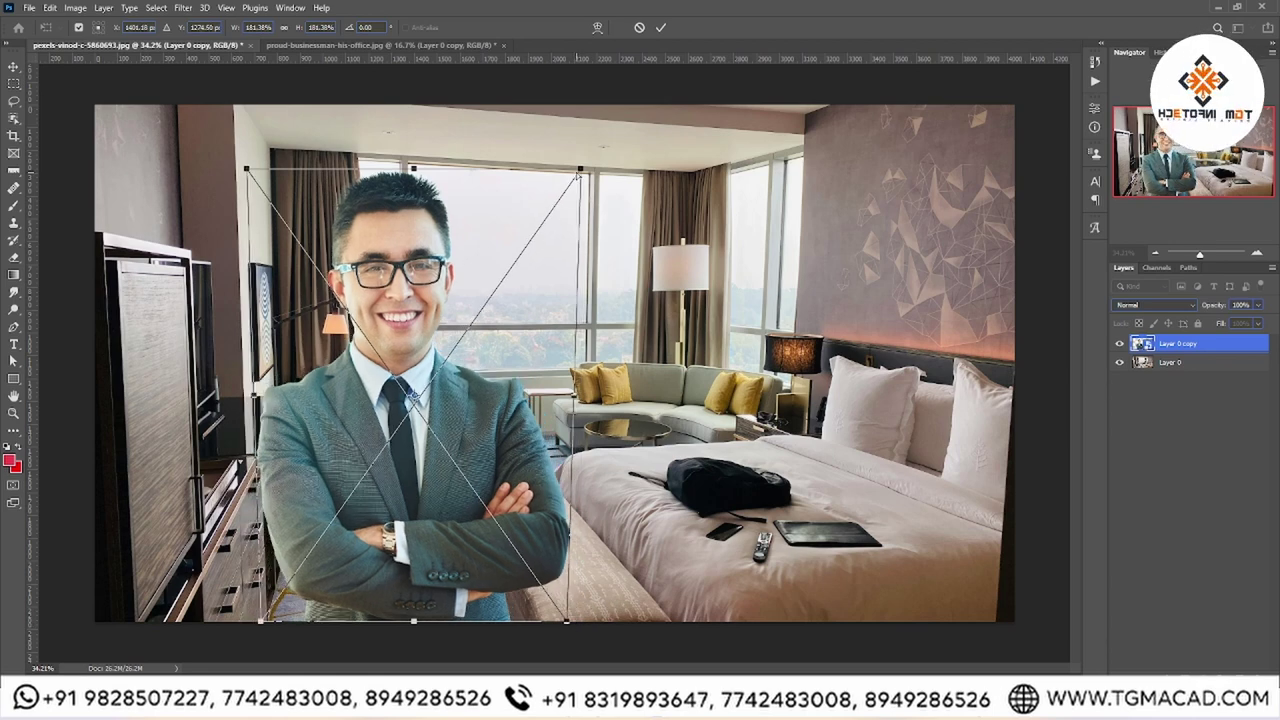
left_click_drag(579, 172, 584, 170)
Shorten the businessman by lowering the top edge, apply it, and fine-tune his placement.
right_click(489, 233)
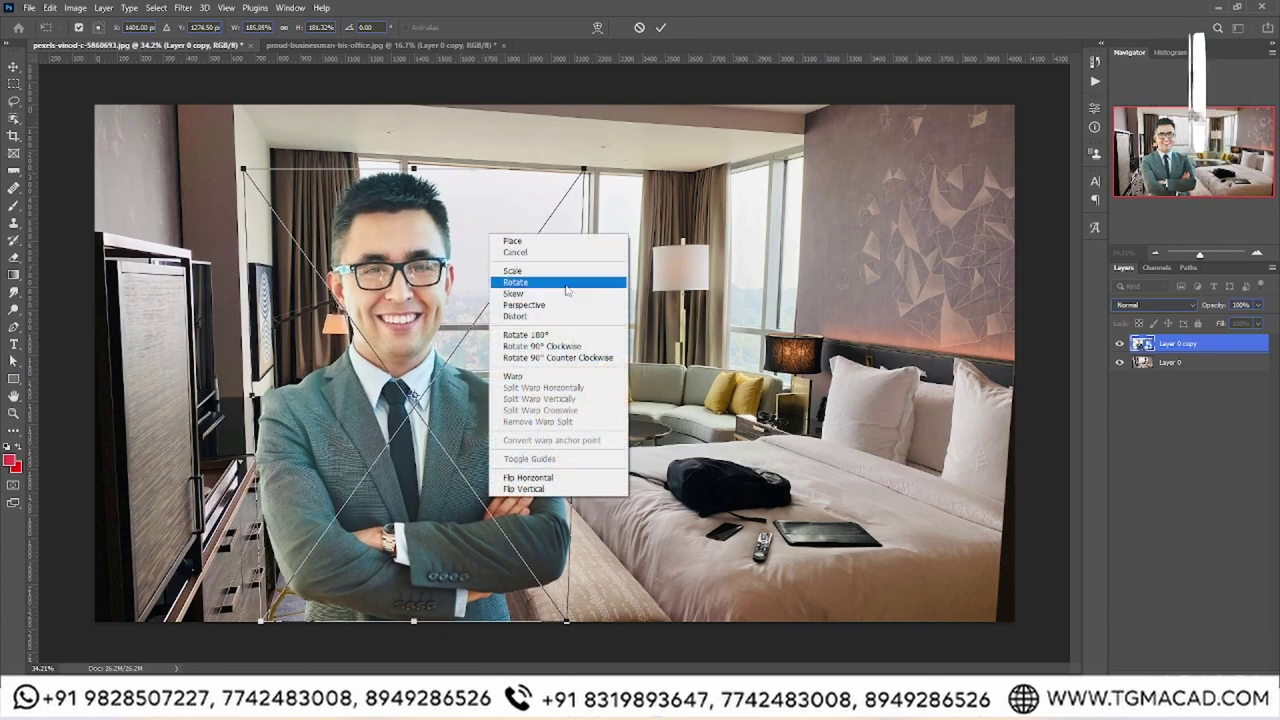
left_click(545, 316)
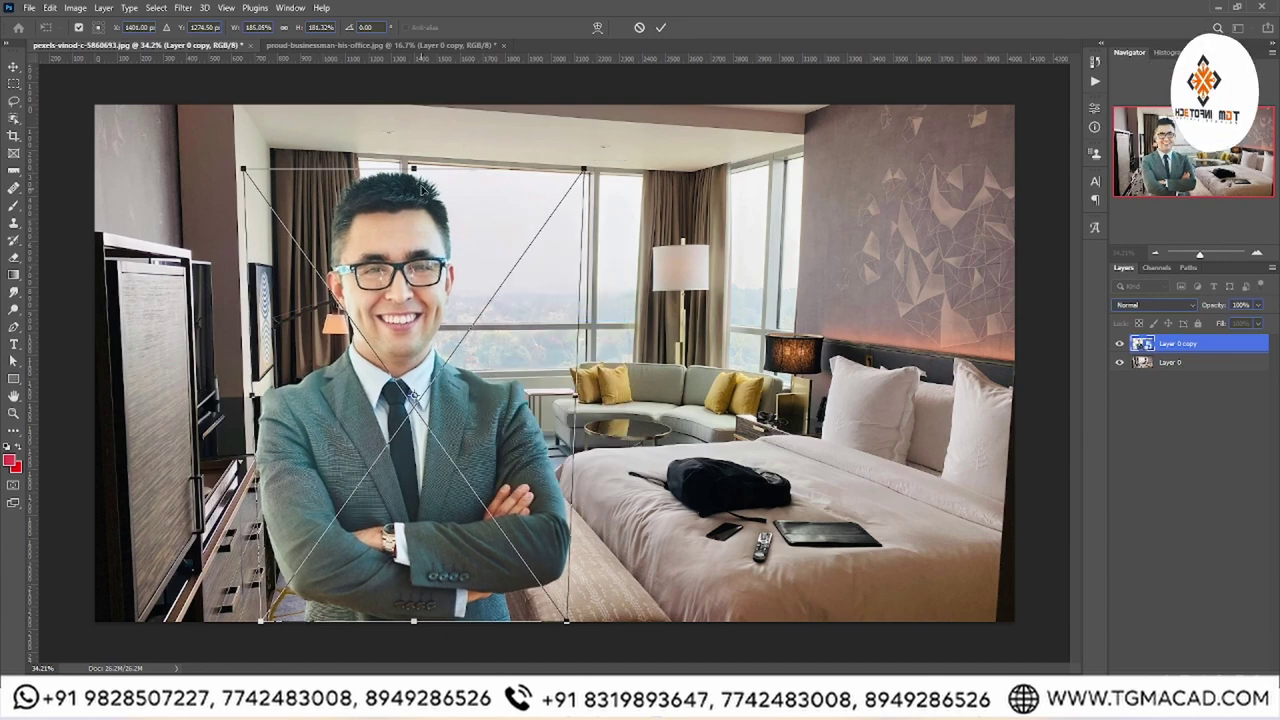
left_click_drag(418, 172, 418, 188)
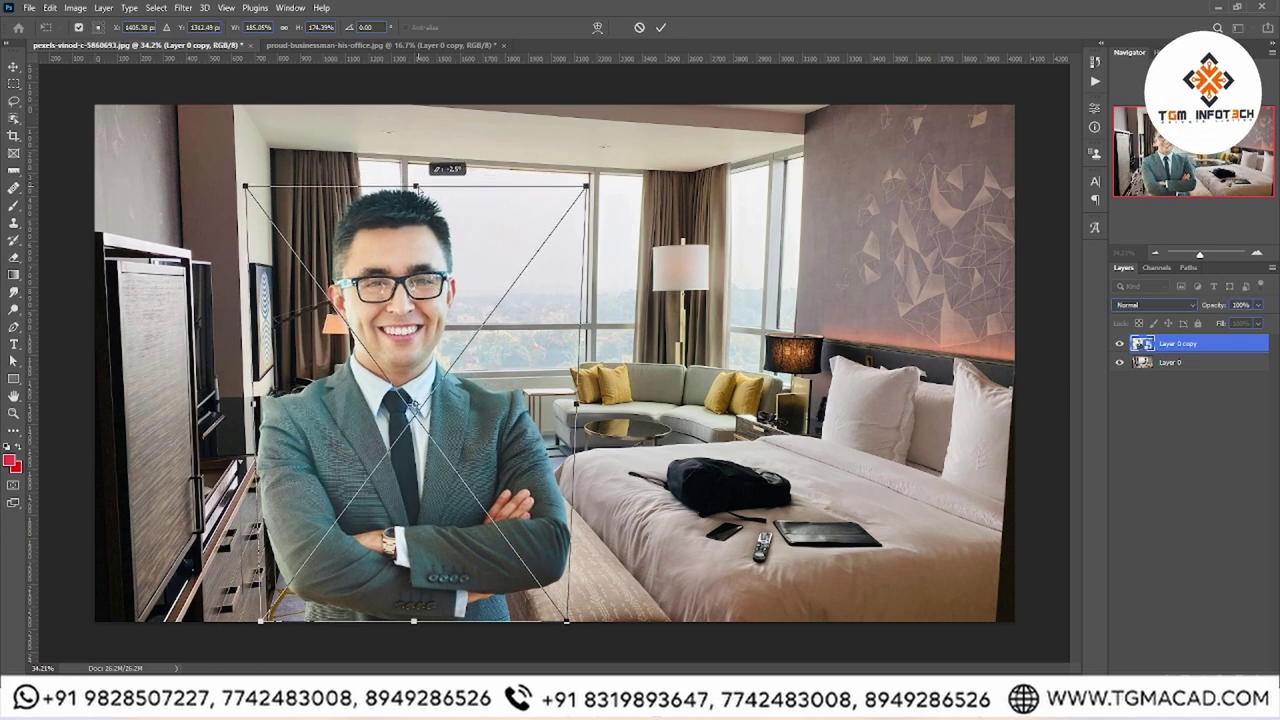
key("Return")
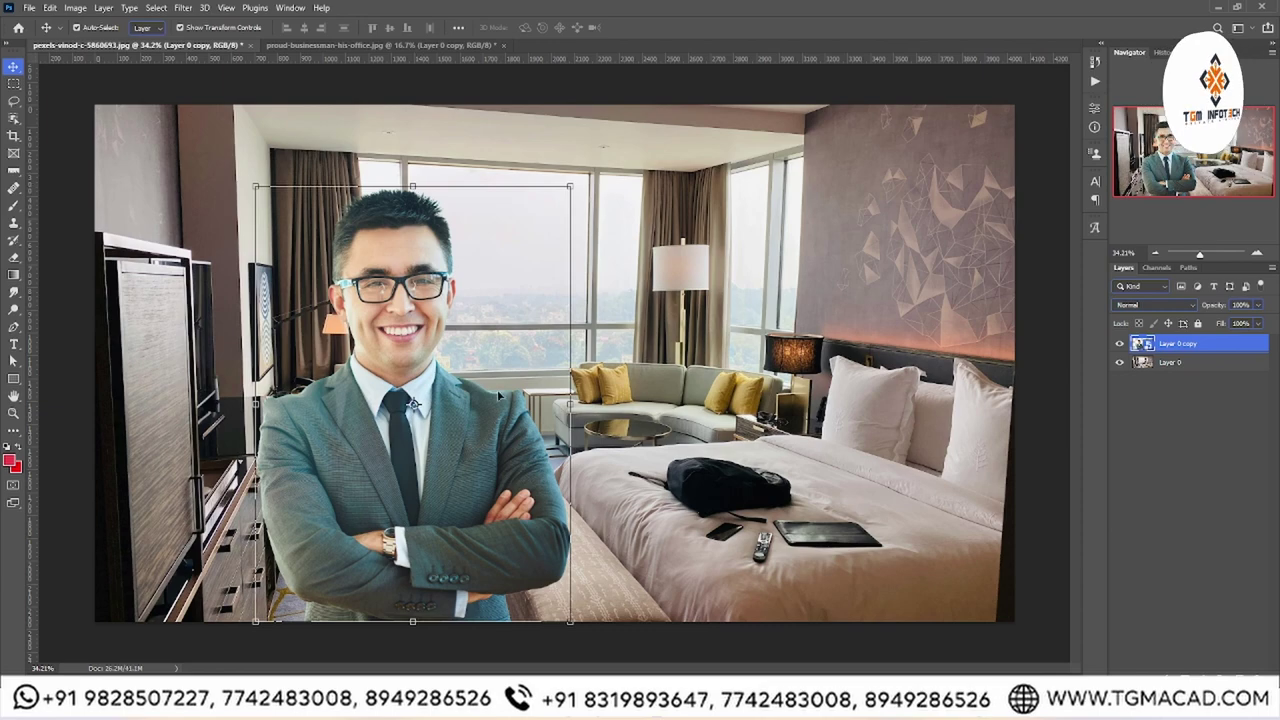
scroll(708, 393, "down", 1)
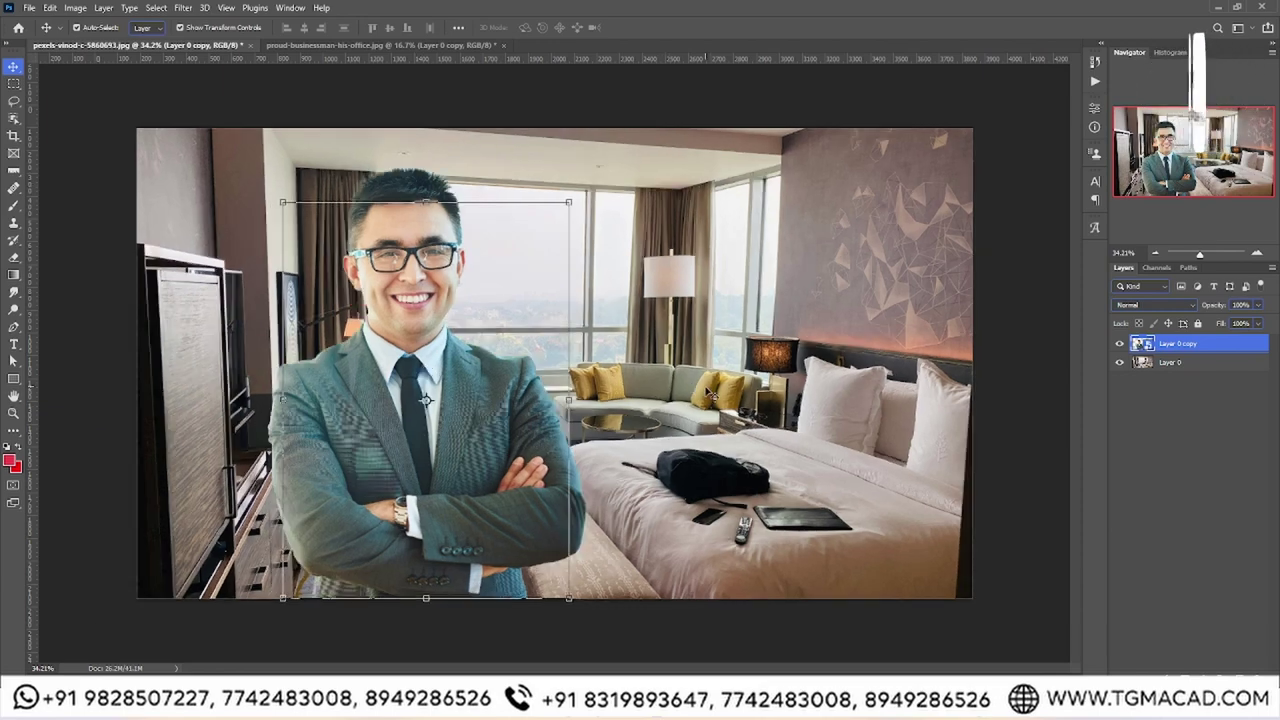
scroll(708, 393, "down", 2)
scroll(710, 405, "up", 2)
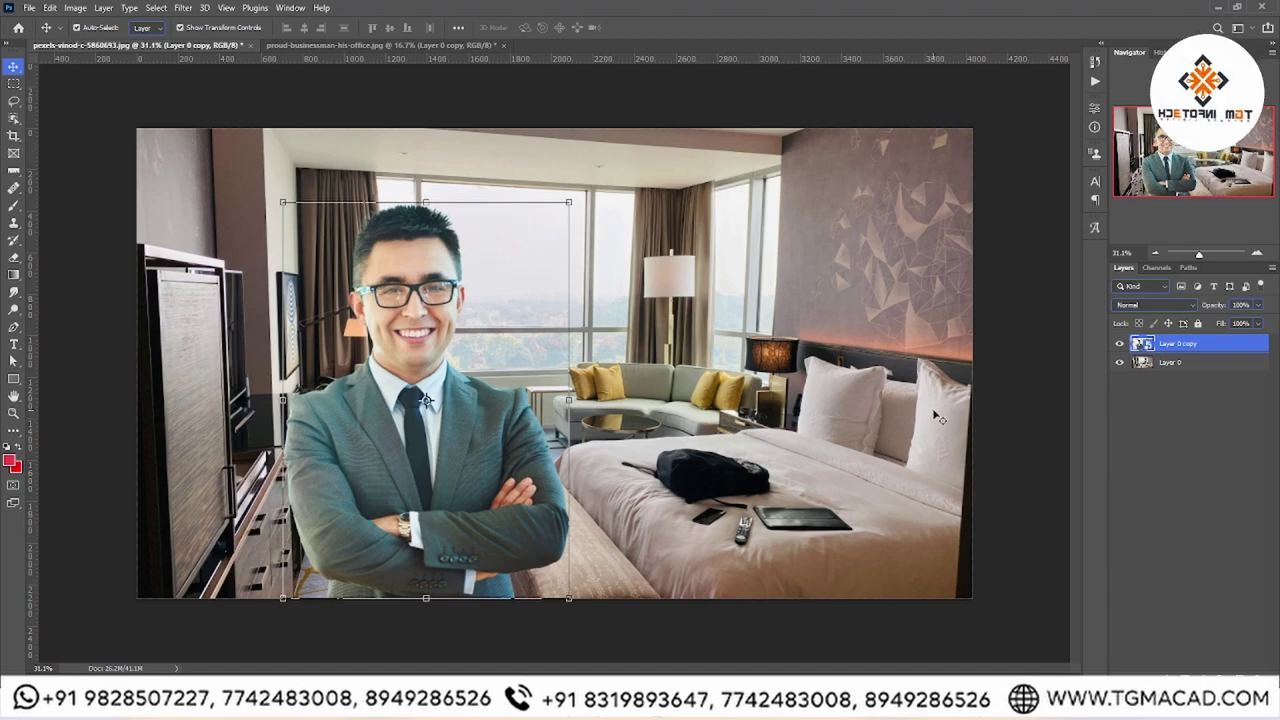
key("ctrl")
key("ctrl+z")
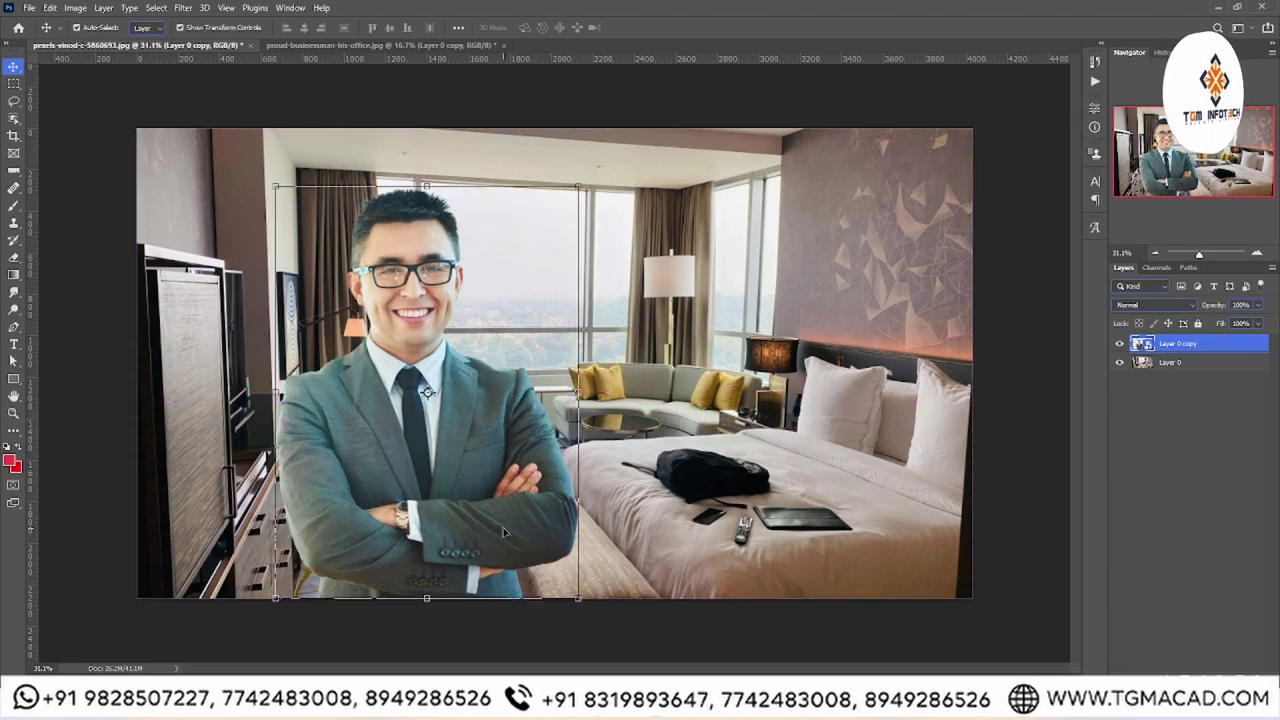
Select the bedroom background layer, undoing a trial squash of it.
left_click(666, 546)
left_click_drag(816, 603, 779, 546)
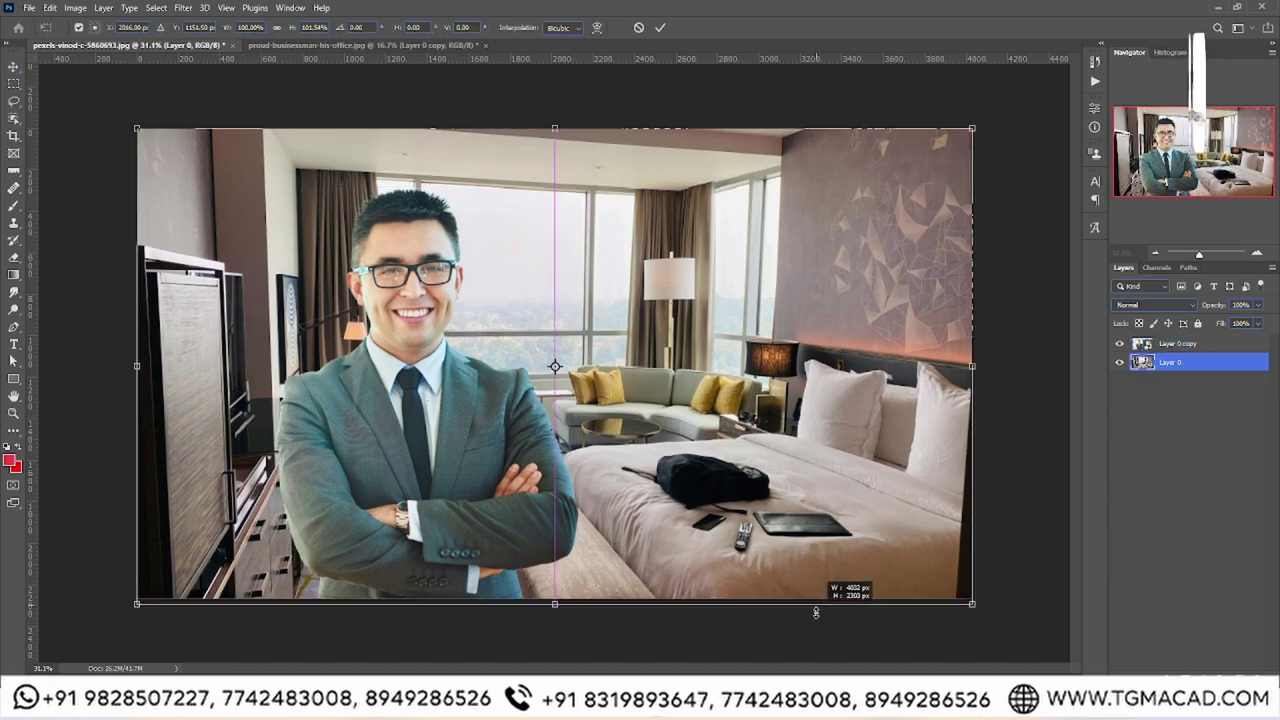
key("ctrl+z")
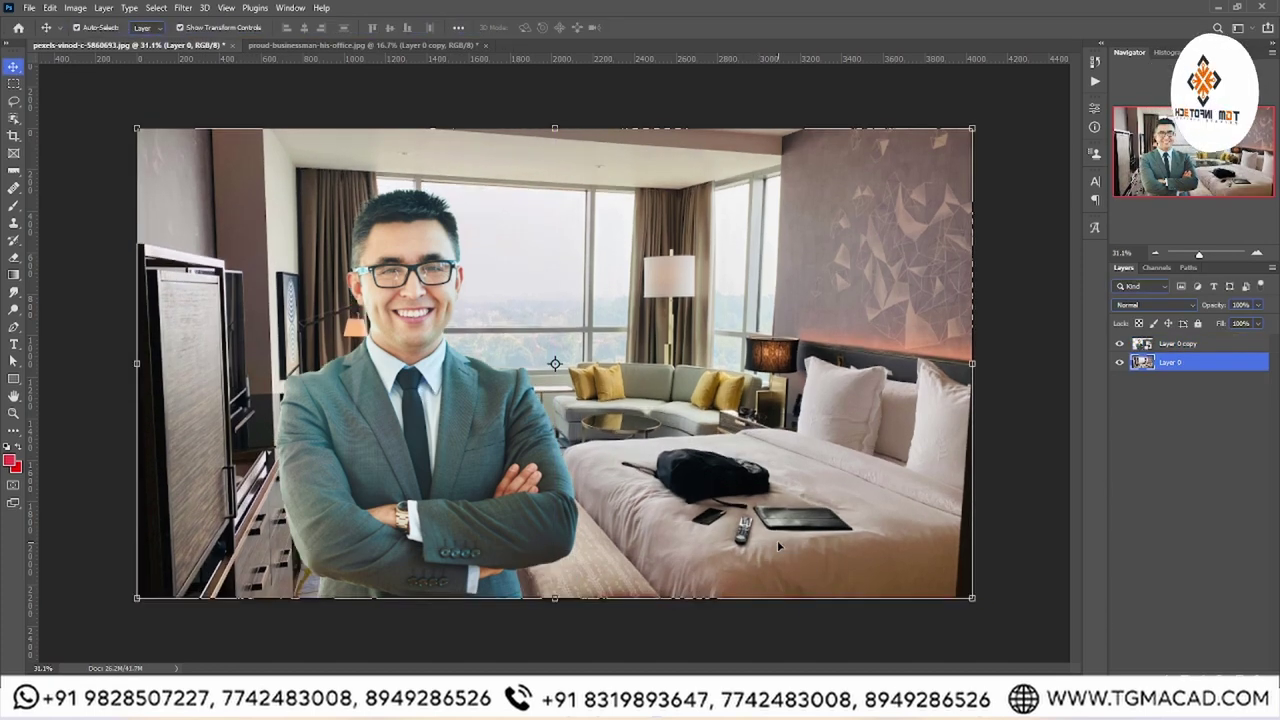
left_click(483, 467)
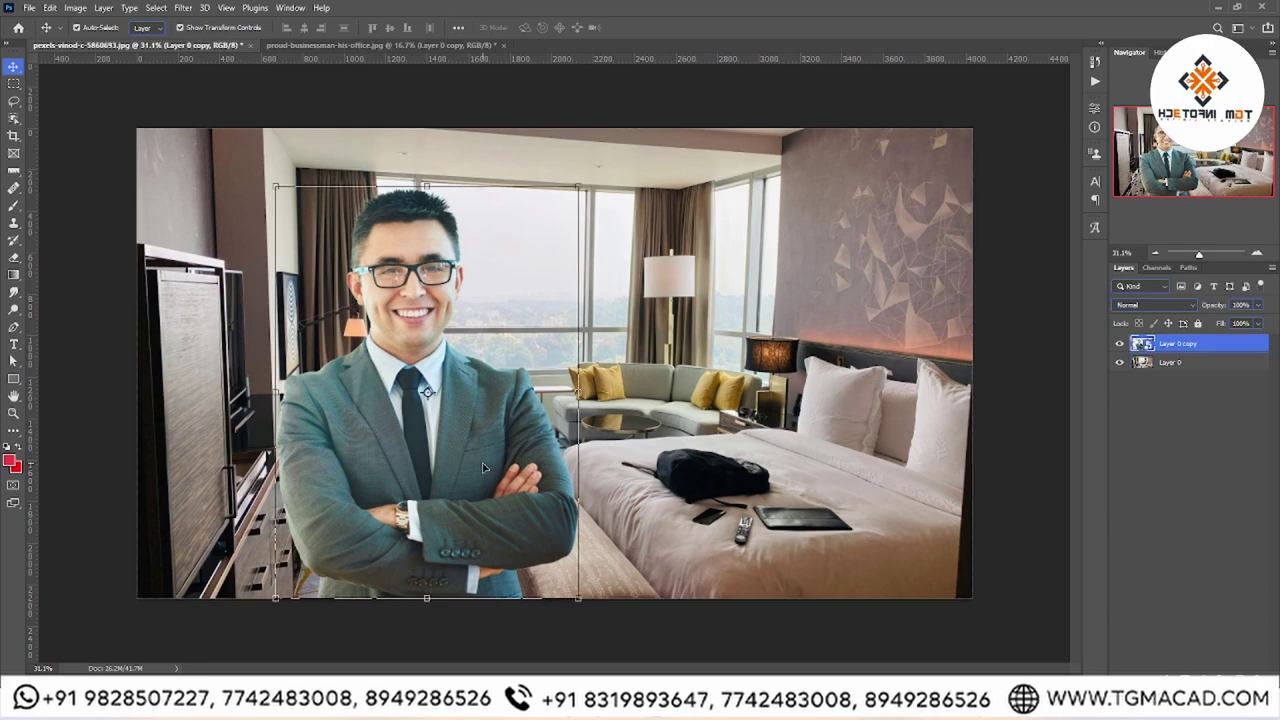
key("ctrl")
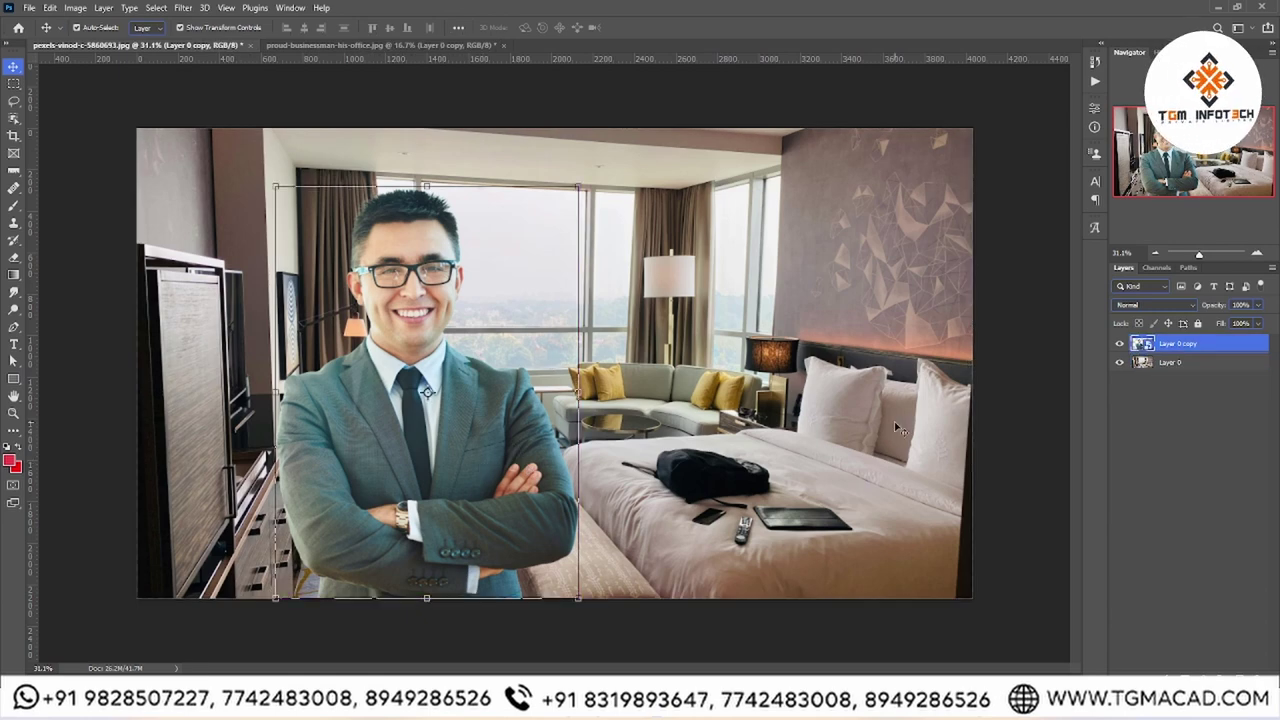
left_click(856, 427, "ctrl")
key("ctrl")
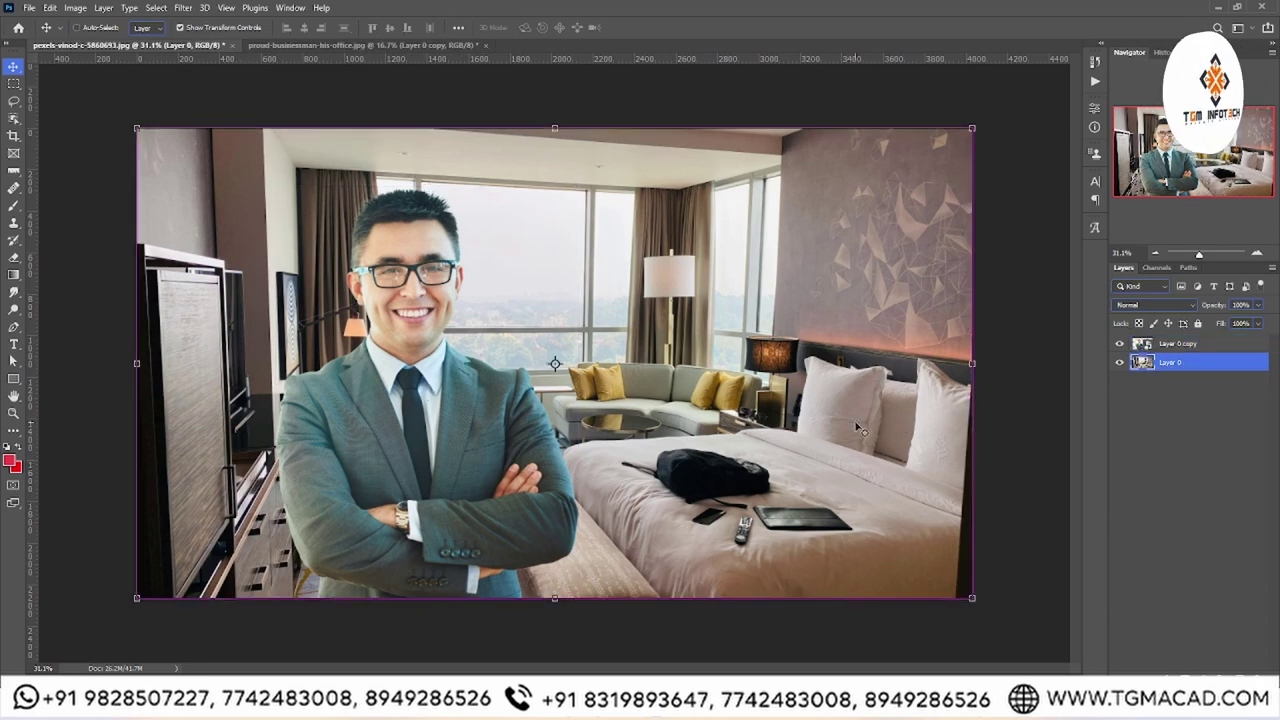
Apply a Perspective transform widening the background's bottom edge beyond the canvas.
key("ctrl+t")
right_click(856, 427)
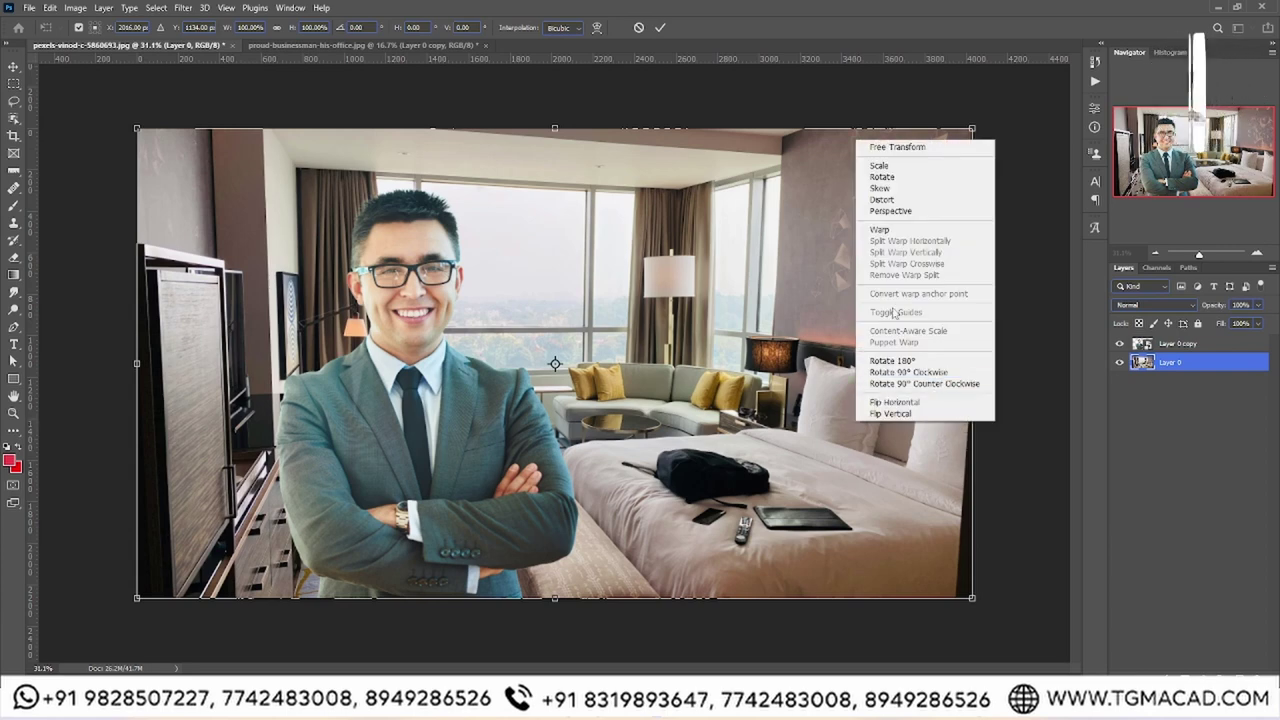
left_click(890, 211)
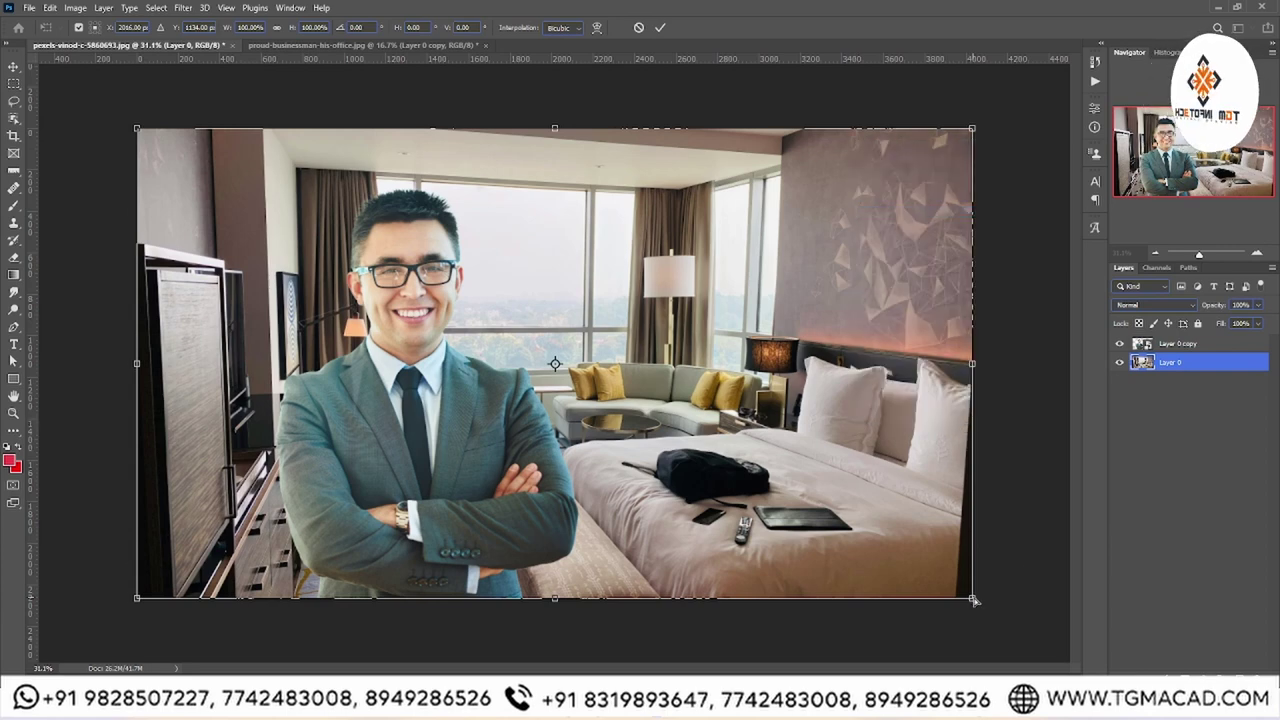
left_click_drag(974, 600, 998, 600)
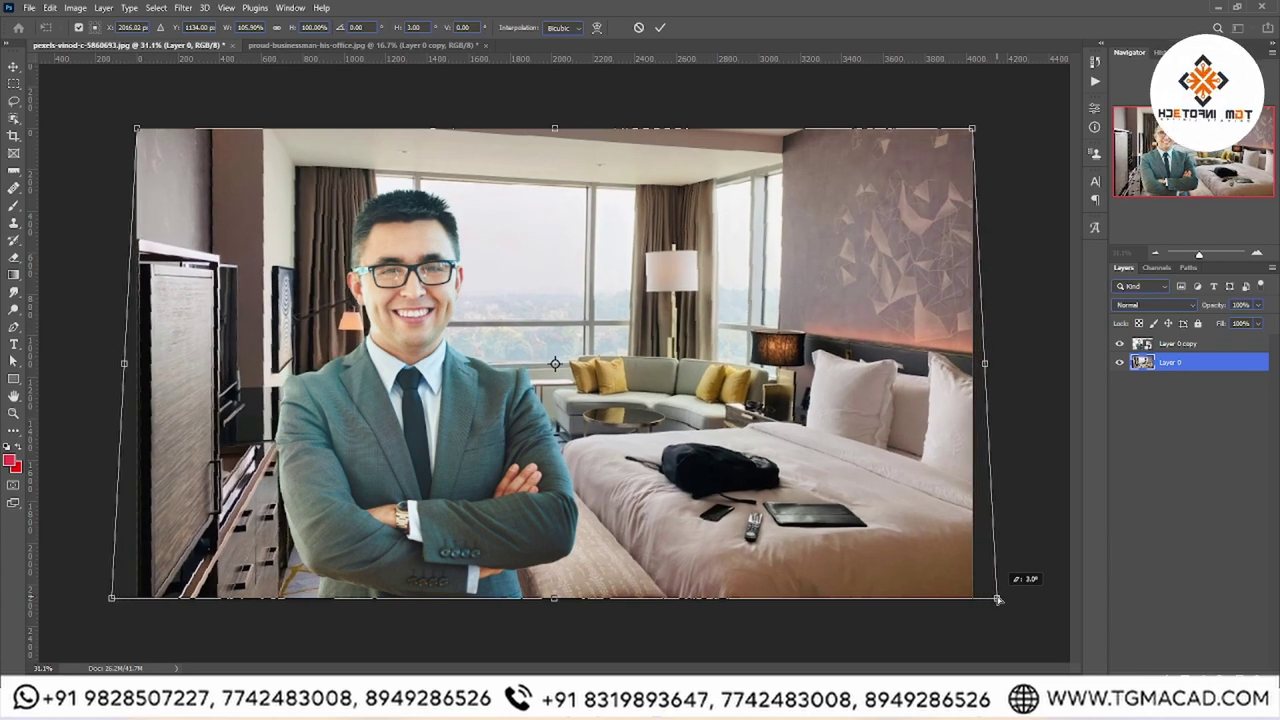
left_click_drag(998, 600, 998, 600)
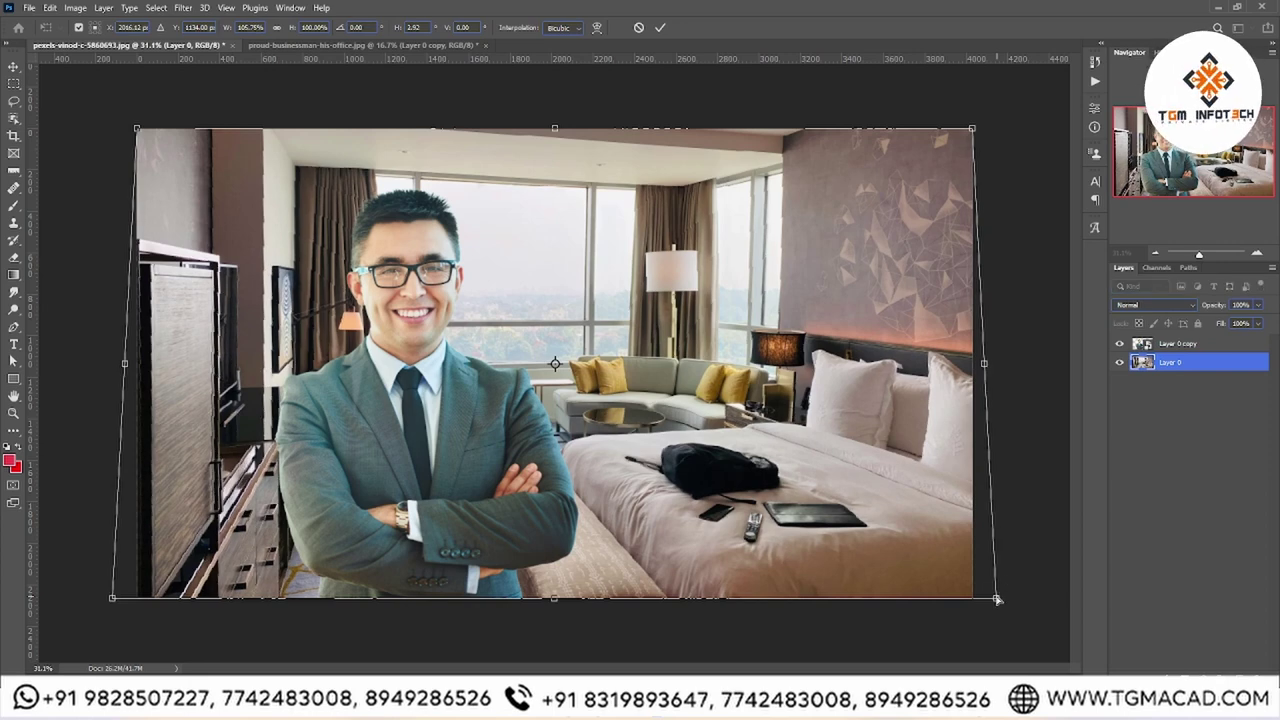
key("Return")
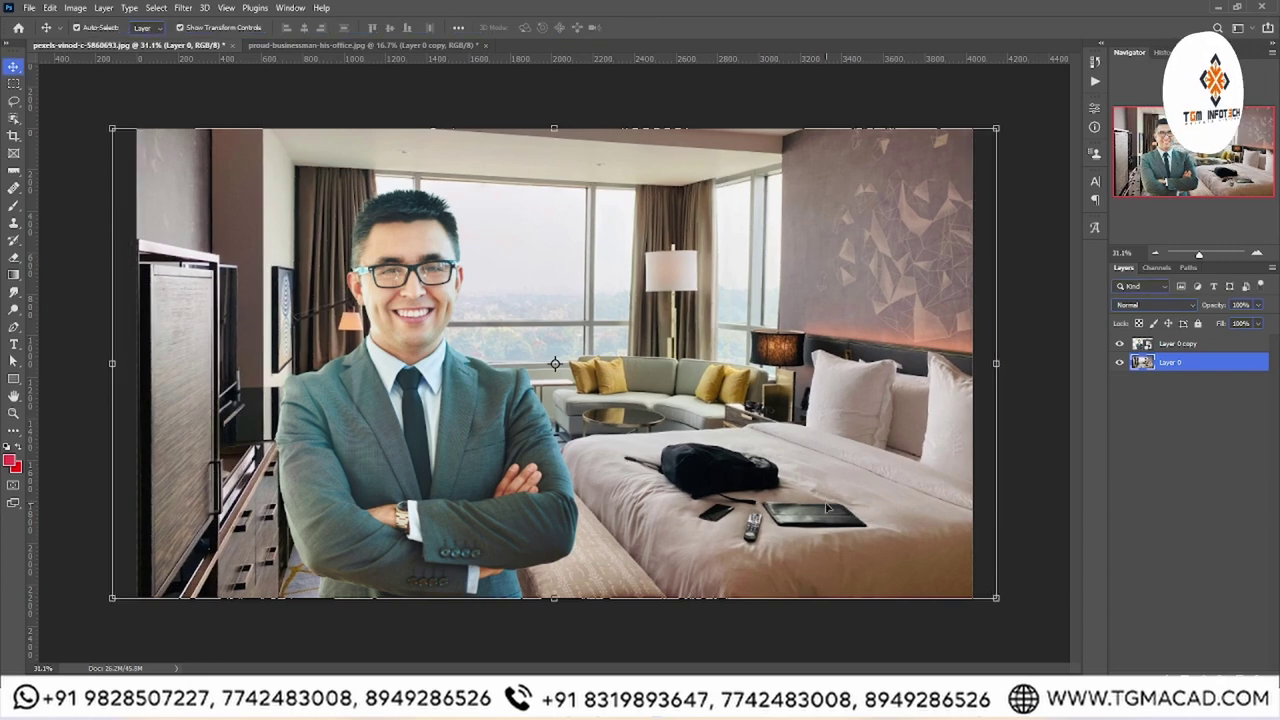
left_click(460, 378)
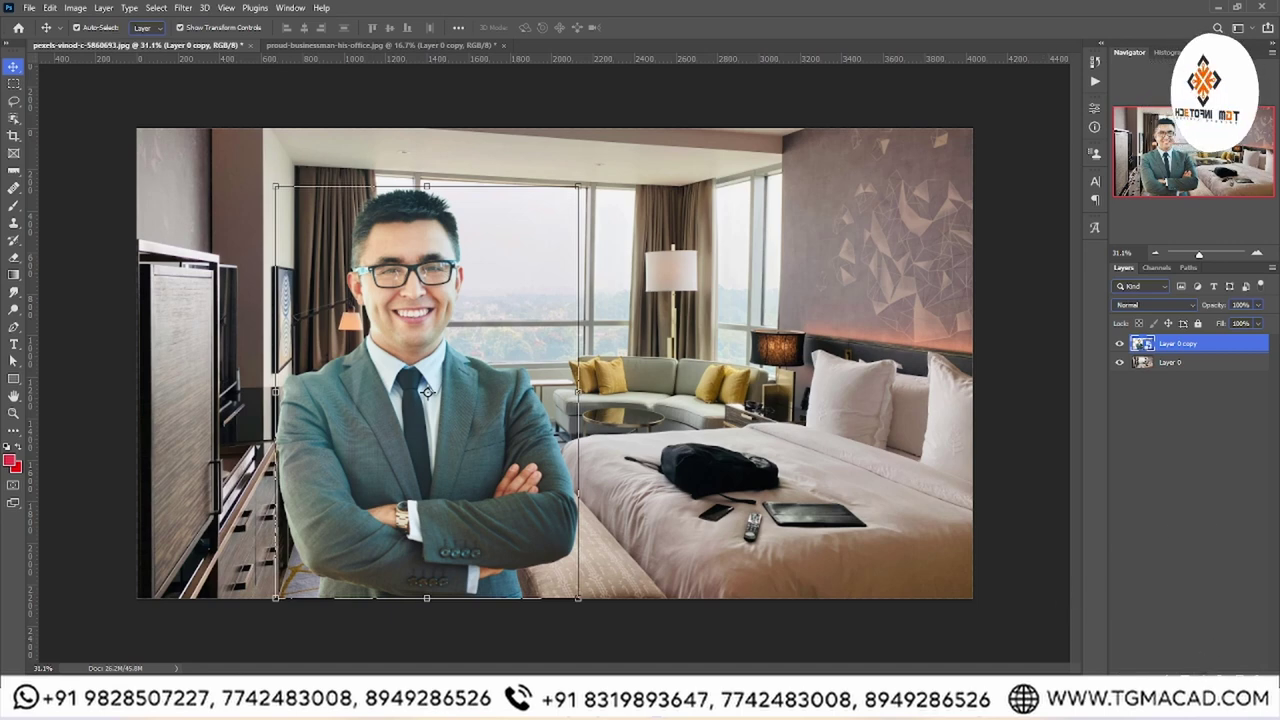
Duplicate the bedroom background above the businessman as a smart object and clip it to him.
right_click(1175, 432)
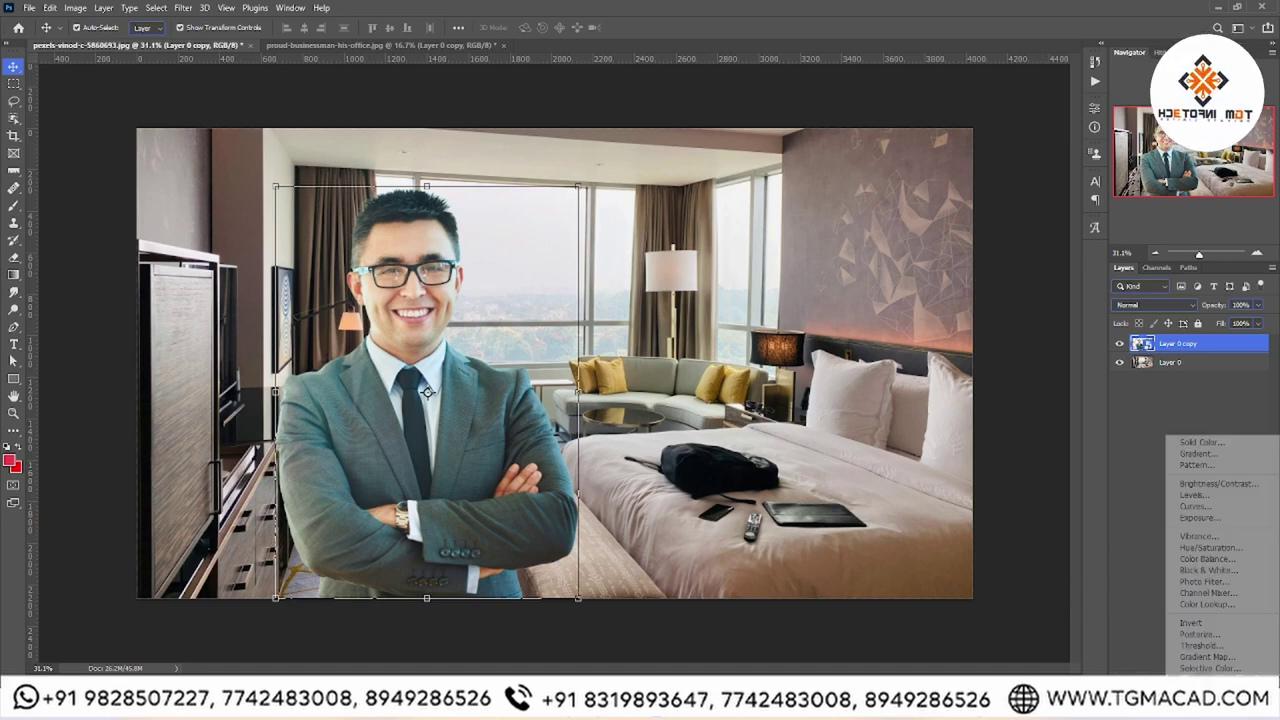
left_click(1183, 410)
left_click(1198, 364)
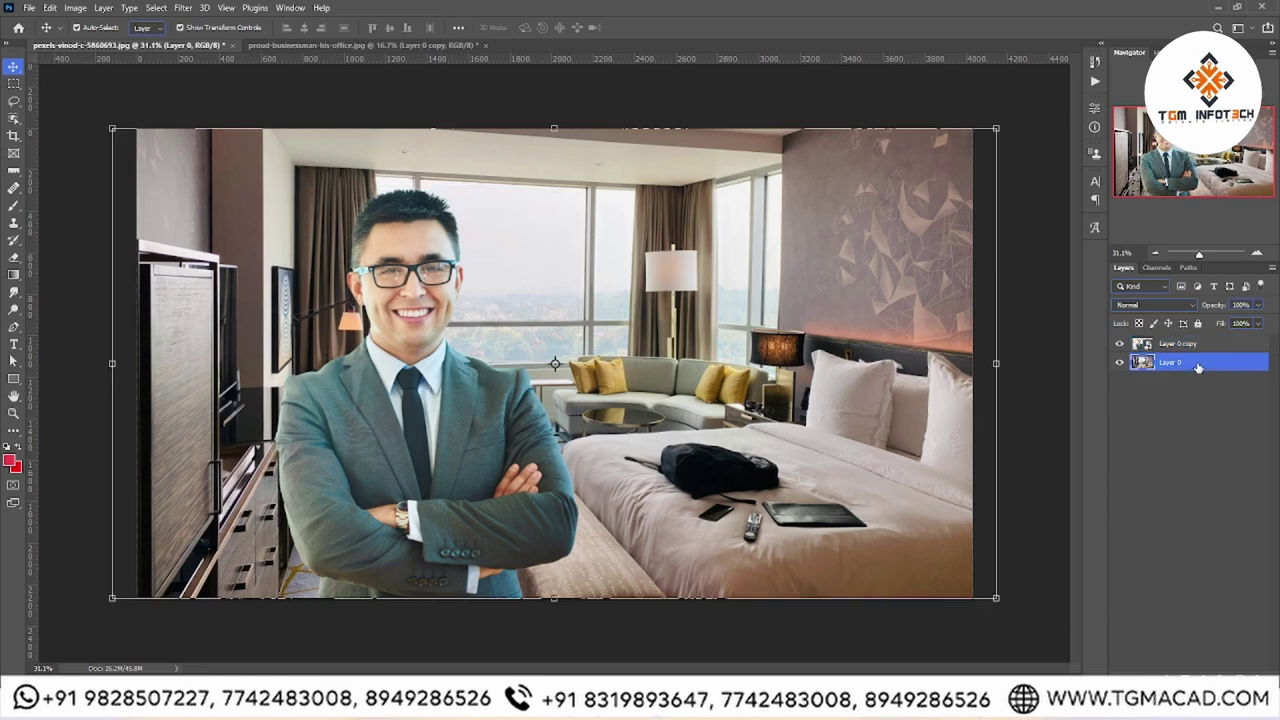
key("ctrl+j")
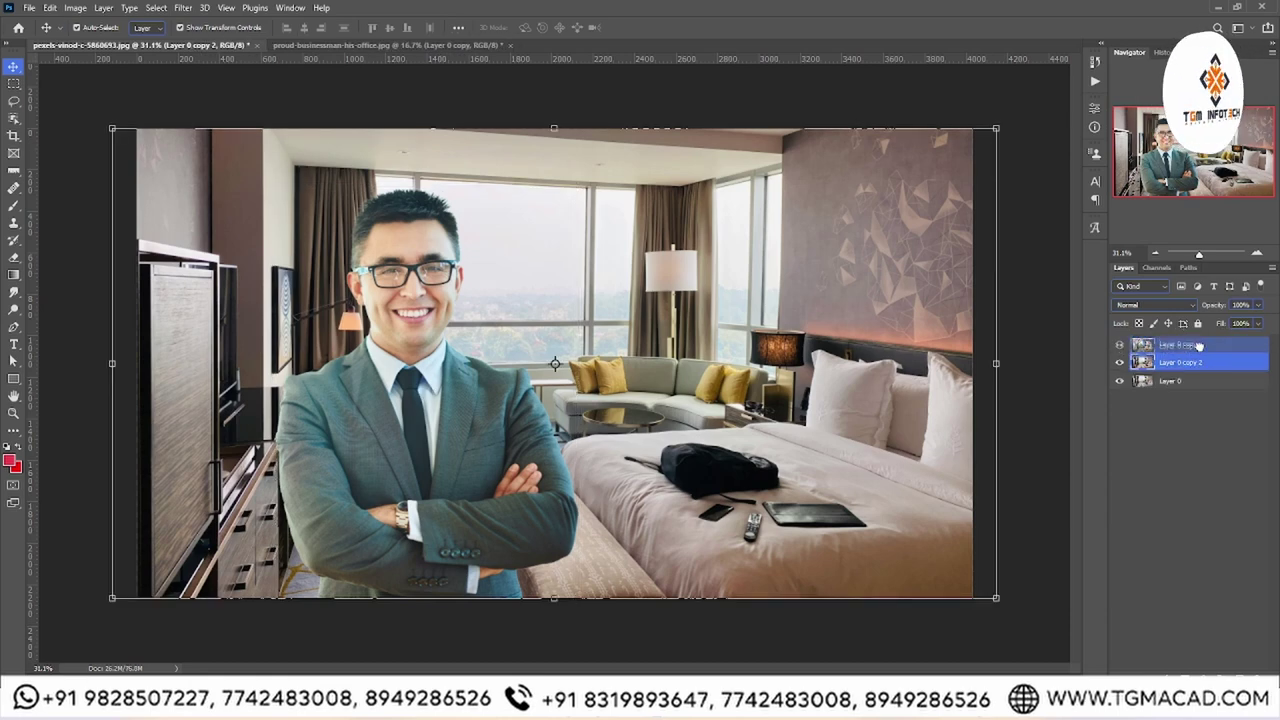
left_click_drag(1201, 342, 1201, 342)
right_click(1205, 345)
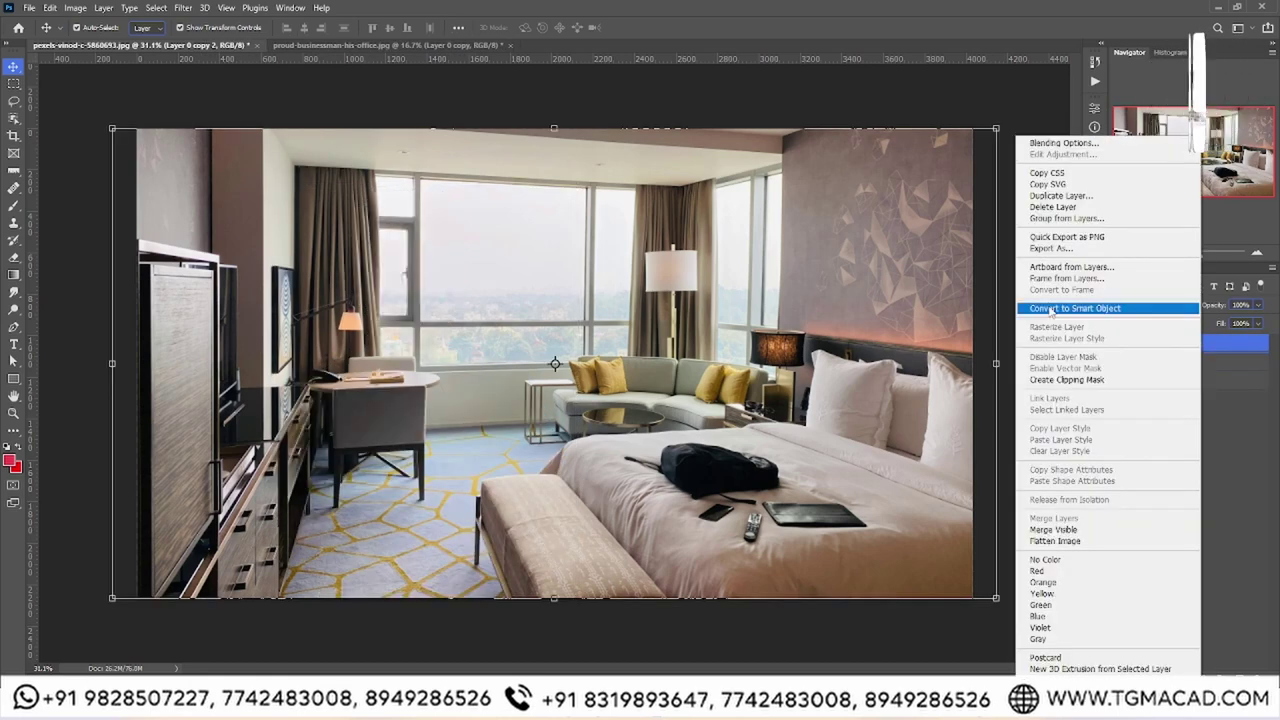
key("Escape")
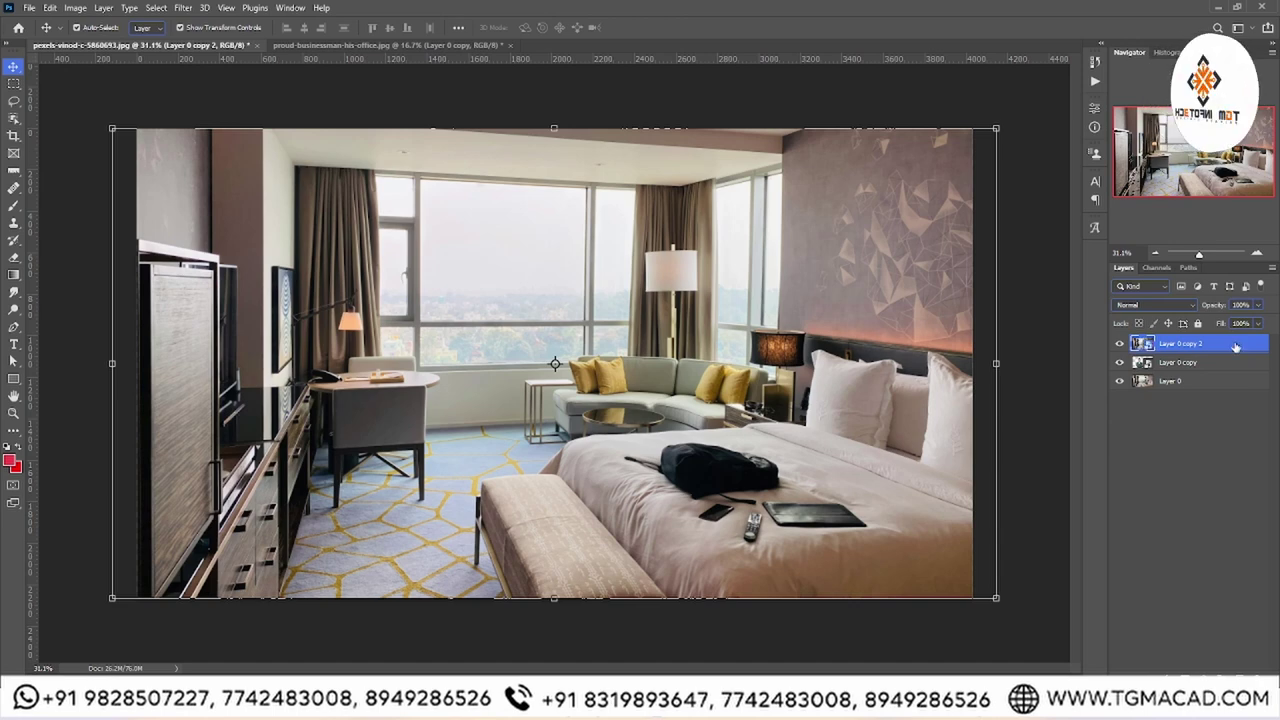
right_click(1236, 346)
left_click(1099, 409)
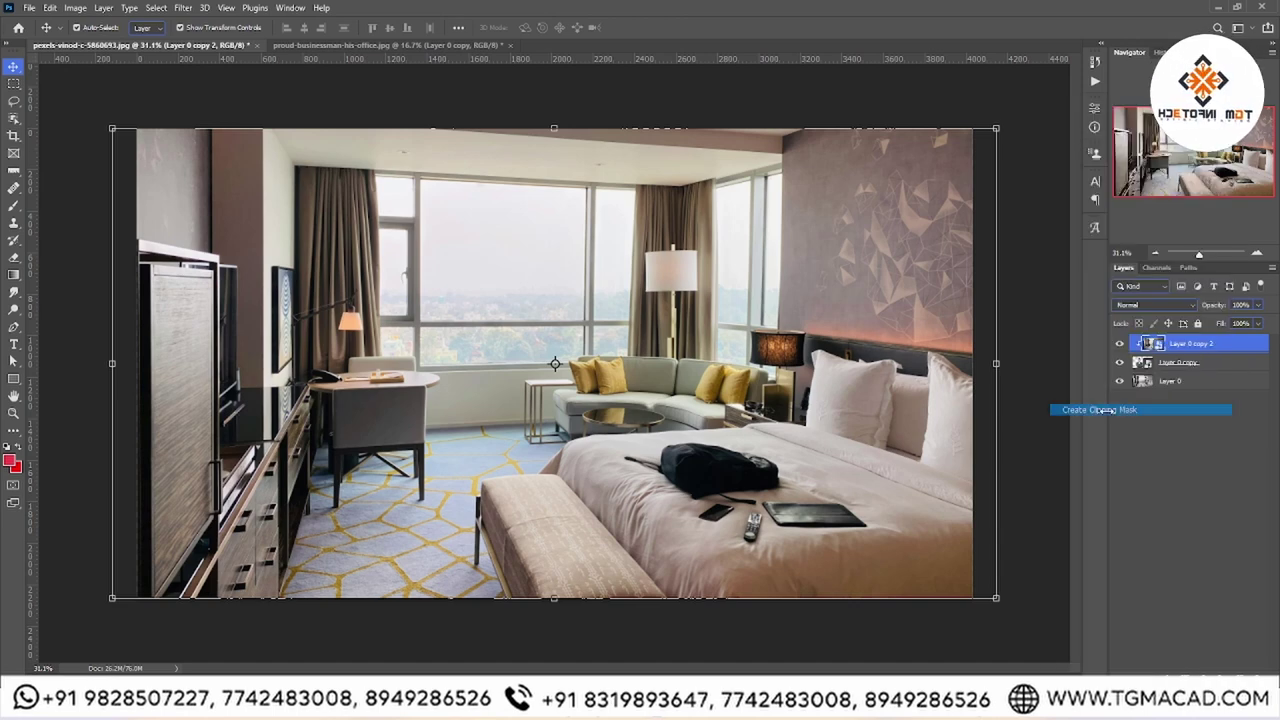
Apply a 161.8 px Gaussian Blur to the clipped background copy.
left_click(183, 7)
mouse_move(192, 178)
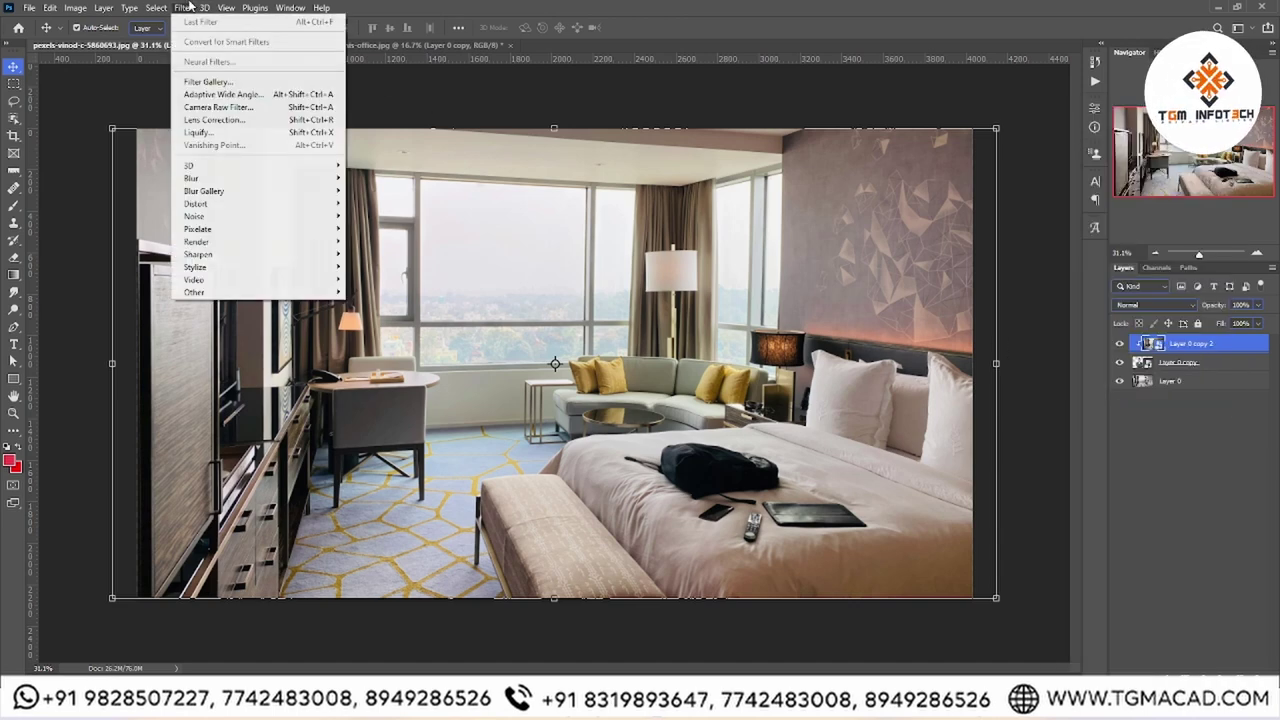
left_click(398, 228)
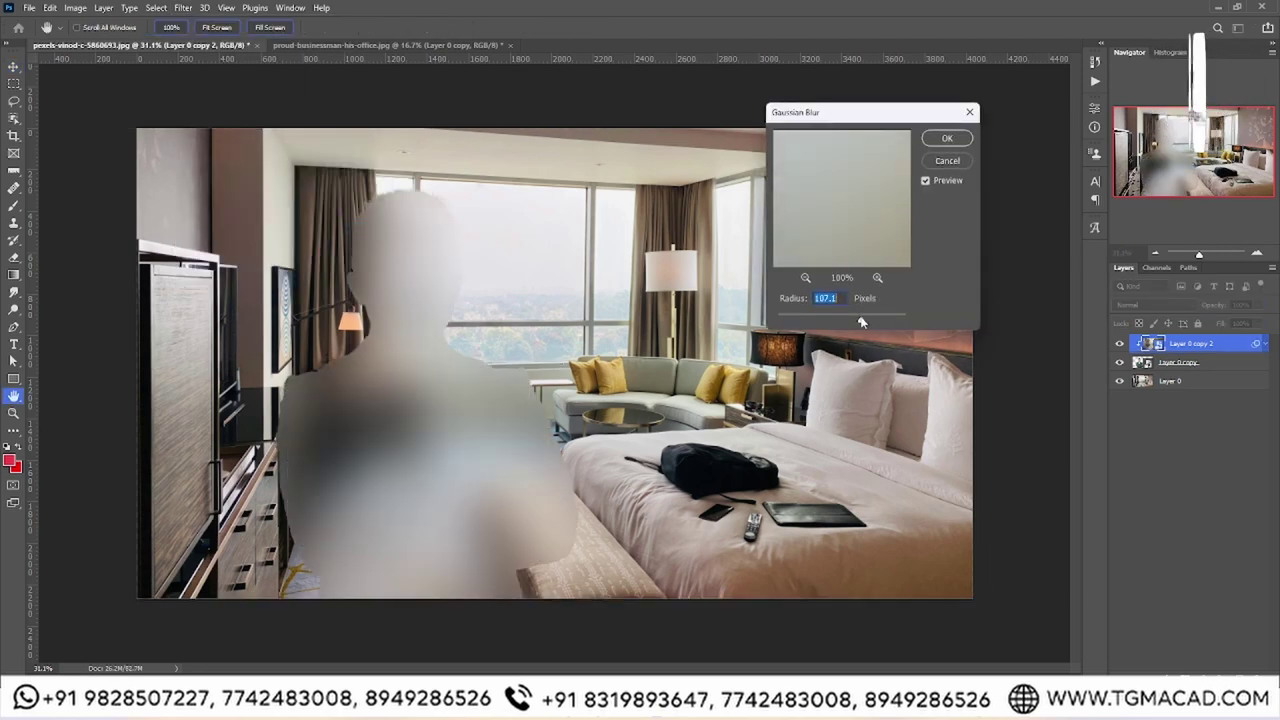
left_click_drag(868, 321, 875, 320)
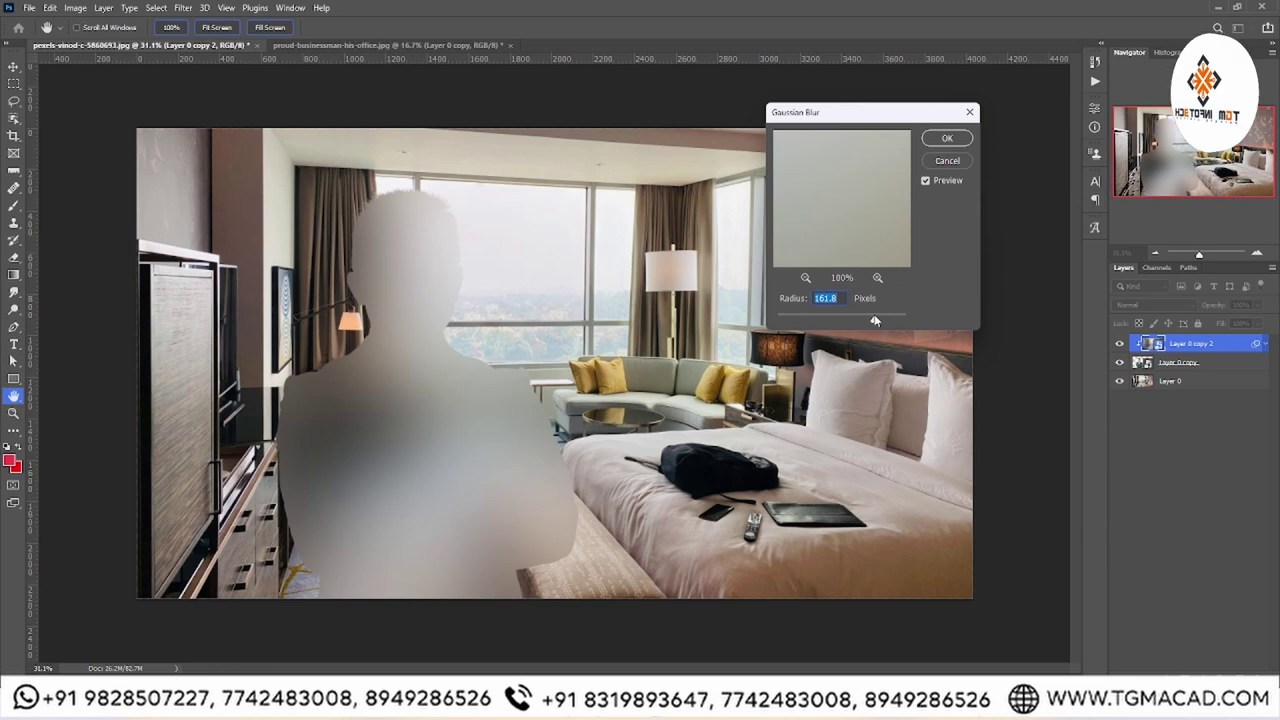
key("Return")
Preview blend modes on the blurred copy and settle on Soft Light.
key("v")
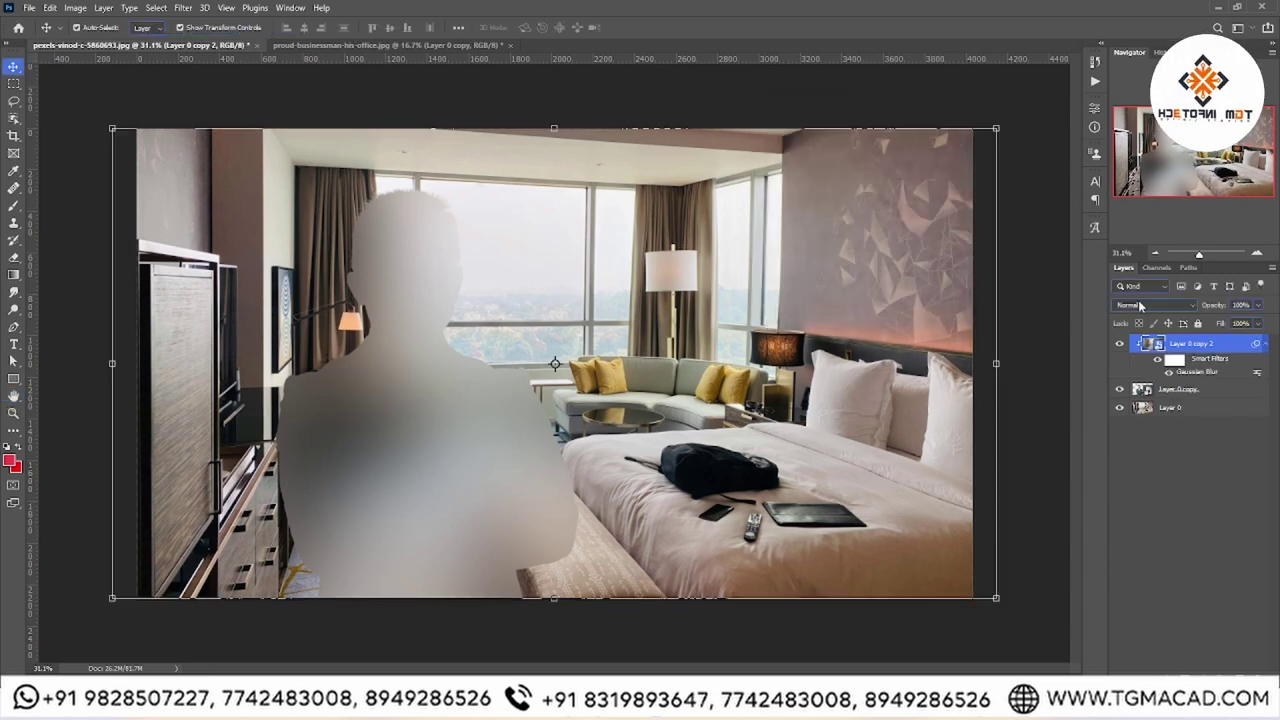
left_click(1144, 305)
left_click(1130, 366)
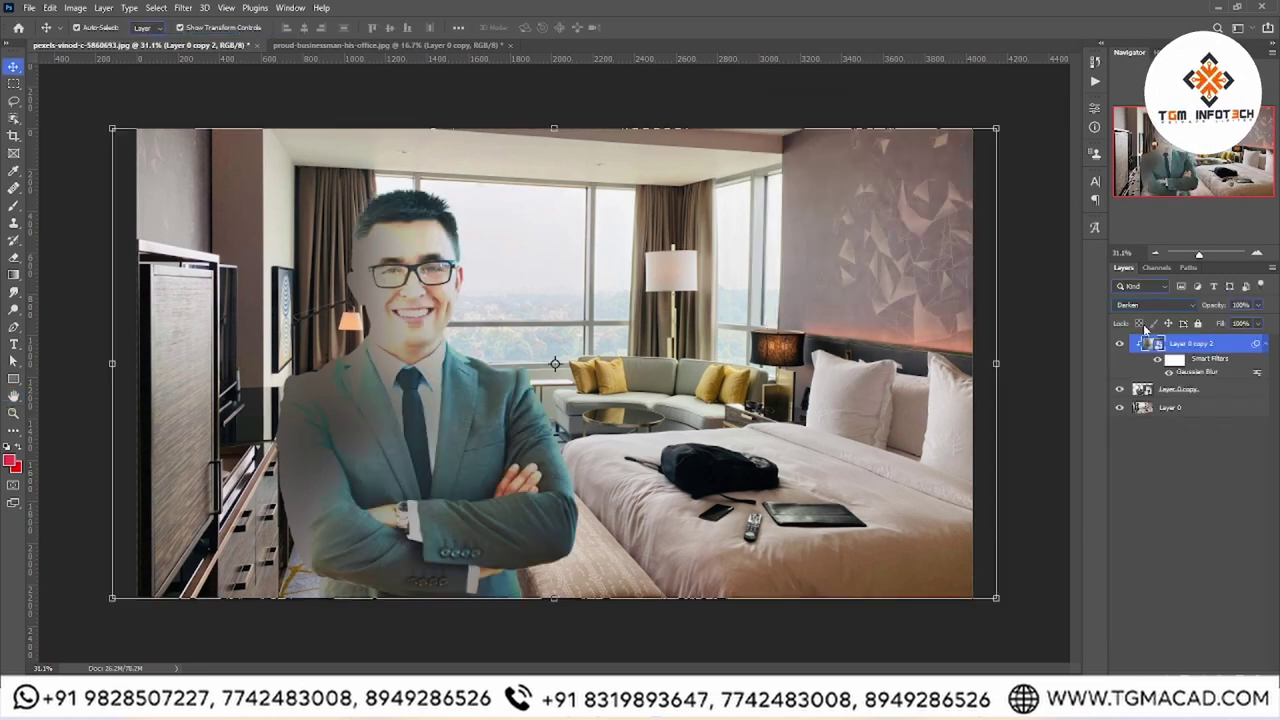
key("Down")
key("Down")
key("Down")
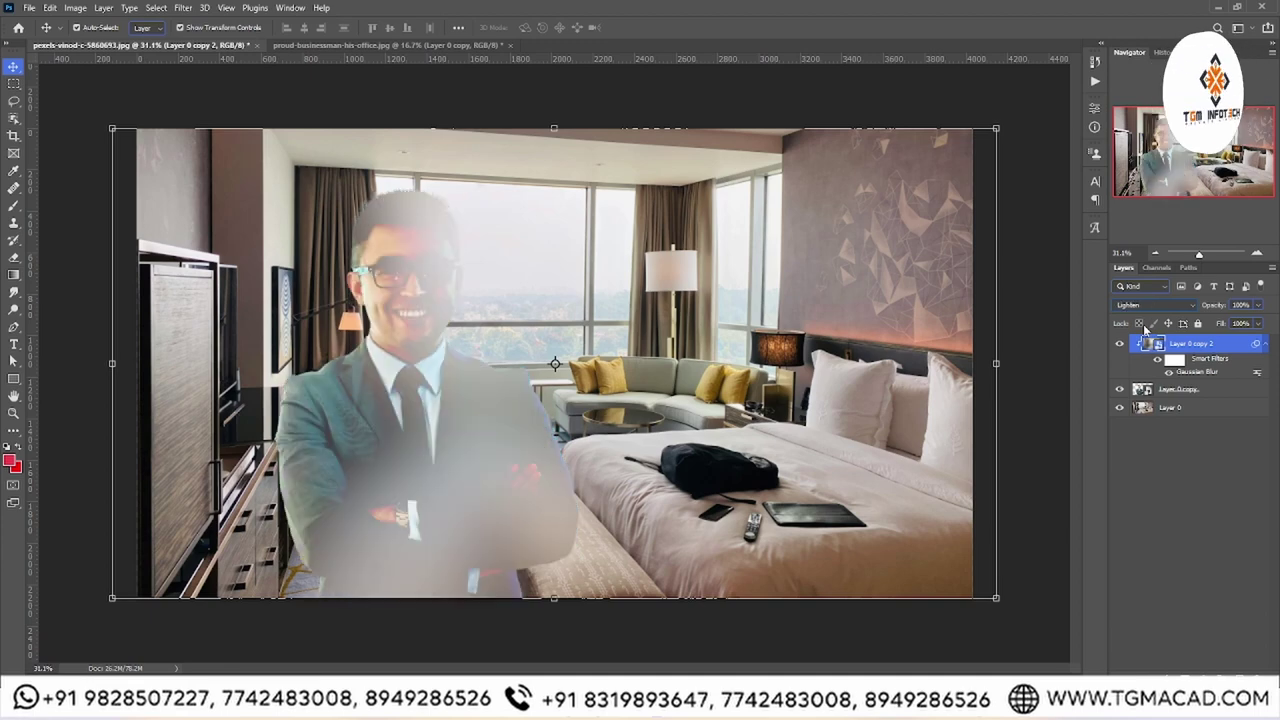
key("Down")
key("Down")
key("Down")
key("Down")
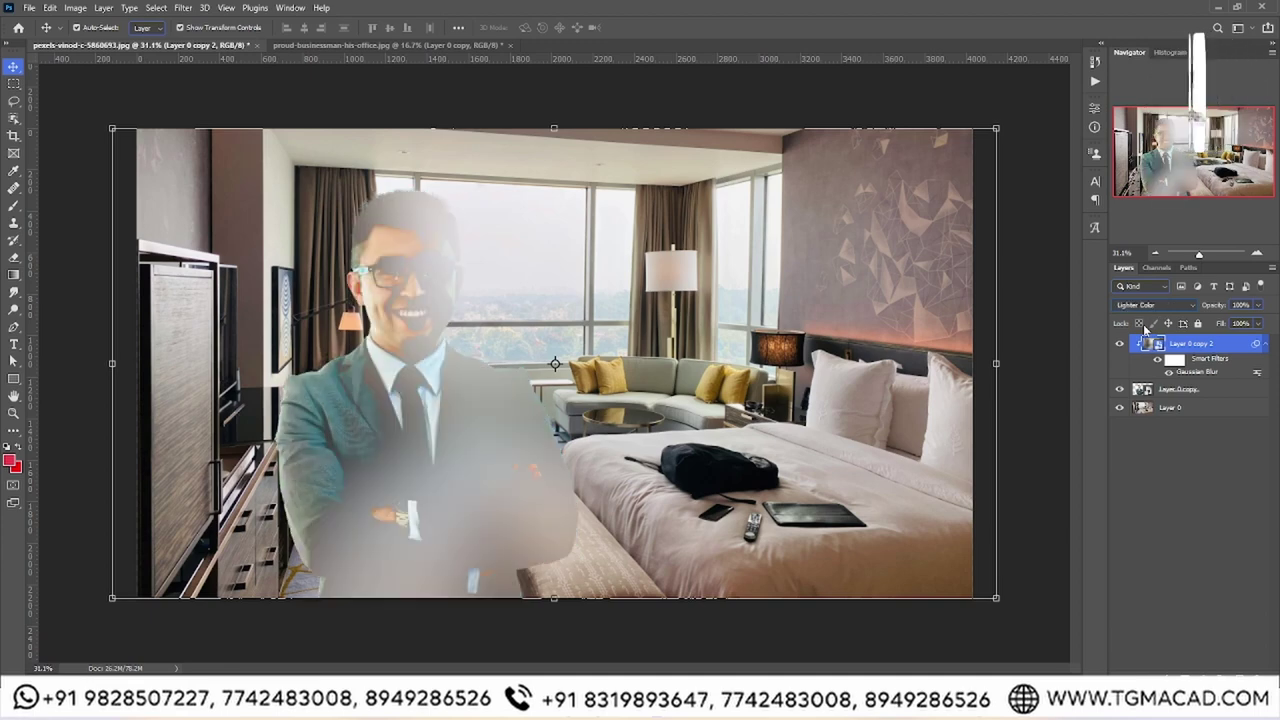
key("Down")
key("Down")
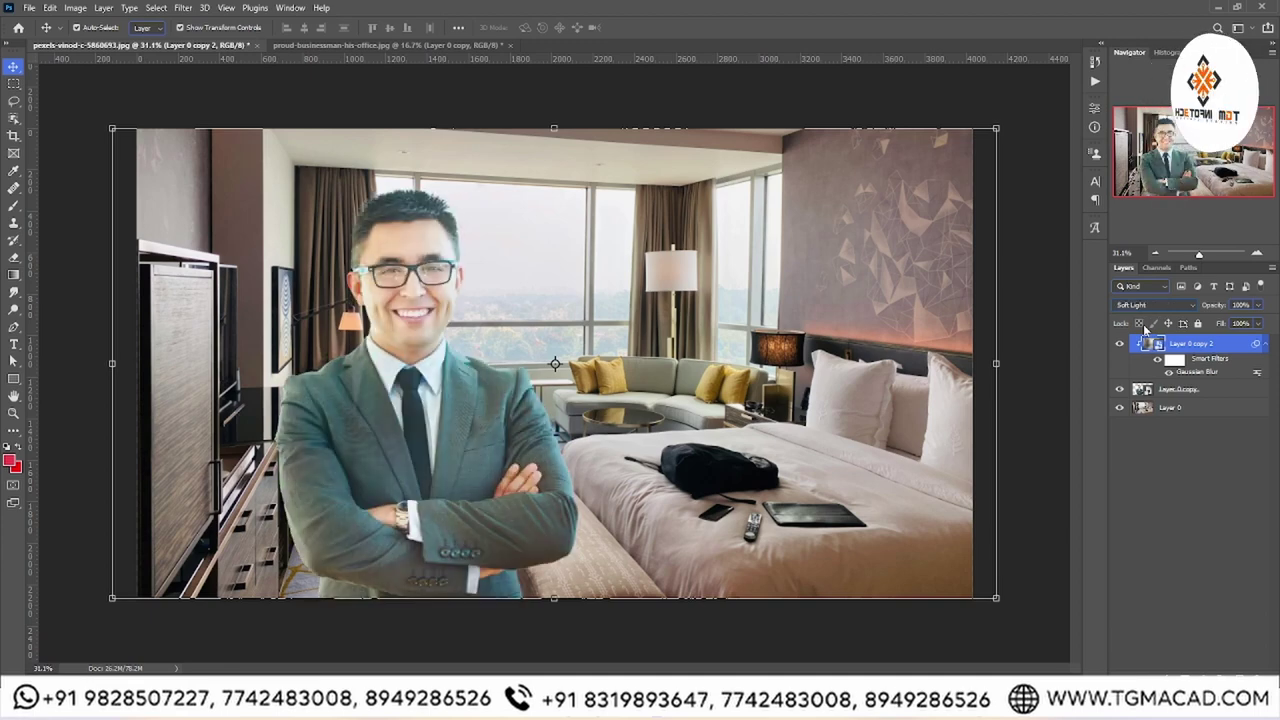
key("Down")
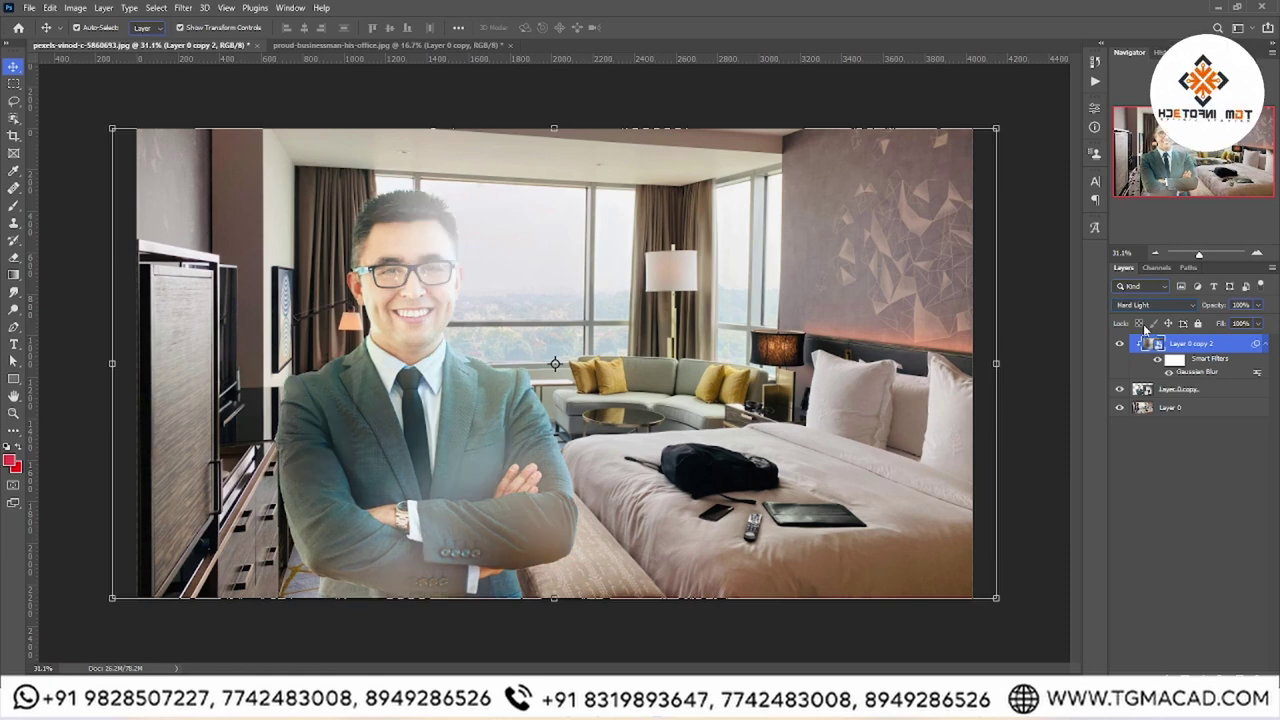
key("Down")
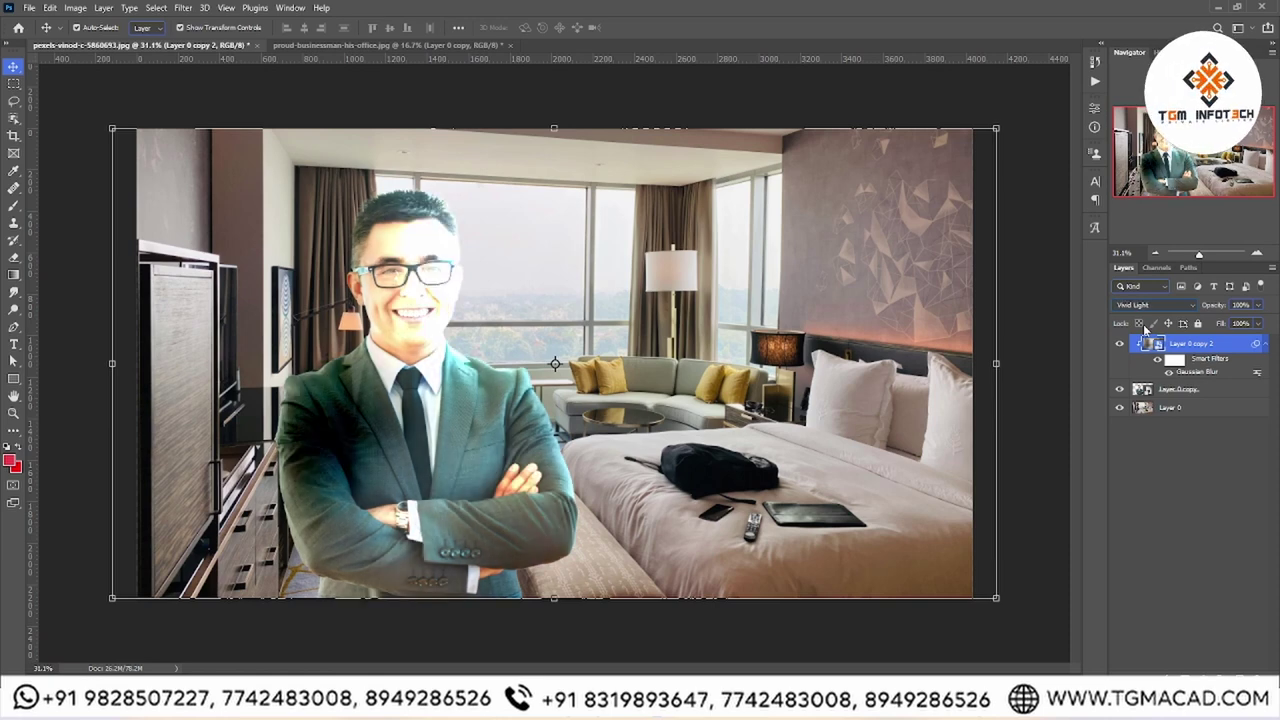
key("Down")
key("Down")
key("Down")
key("Down")
key("Down")
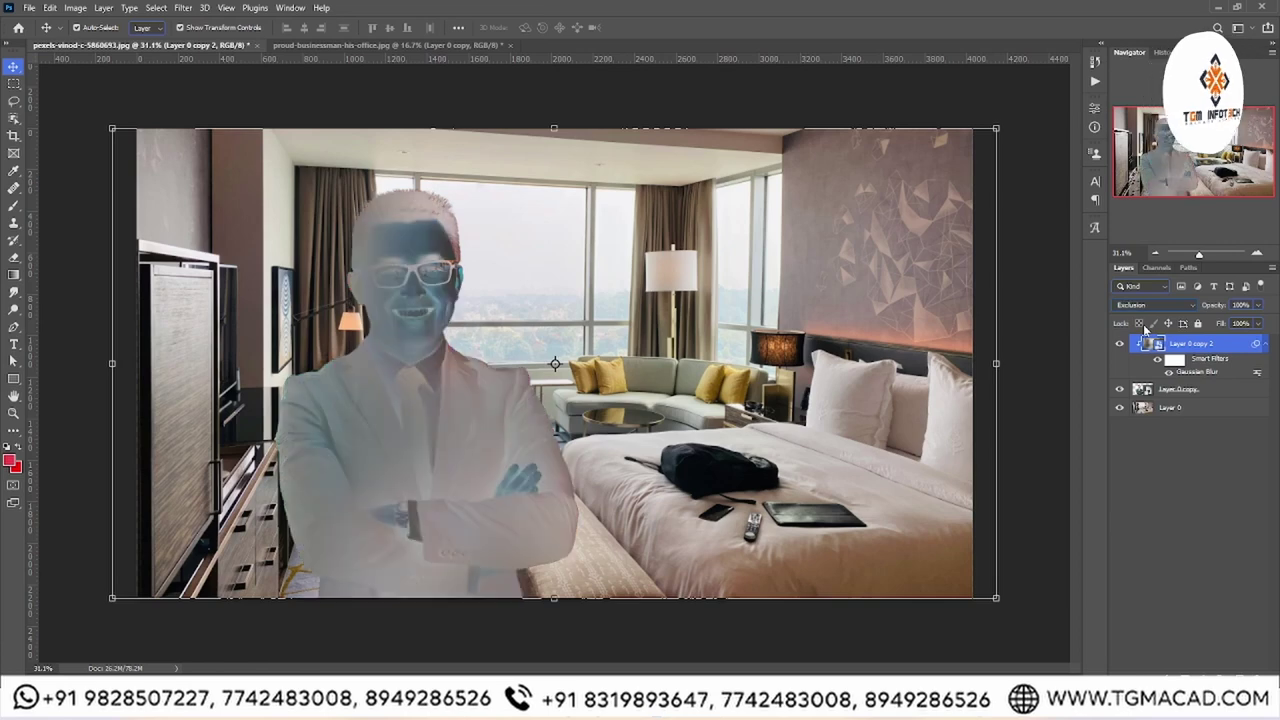
key("Down")
key("Down")
key("Down")
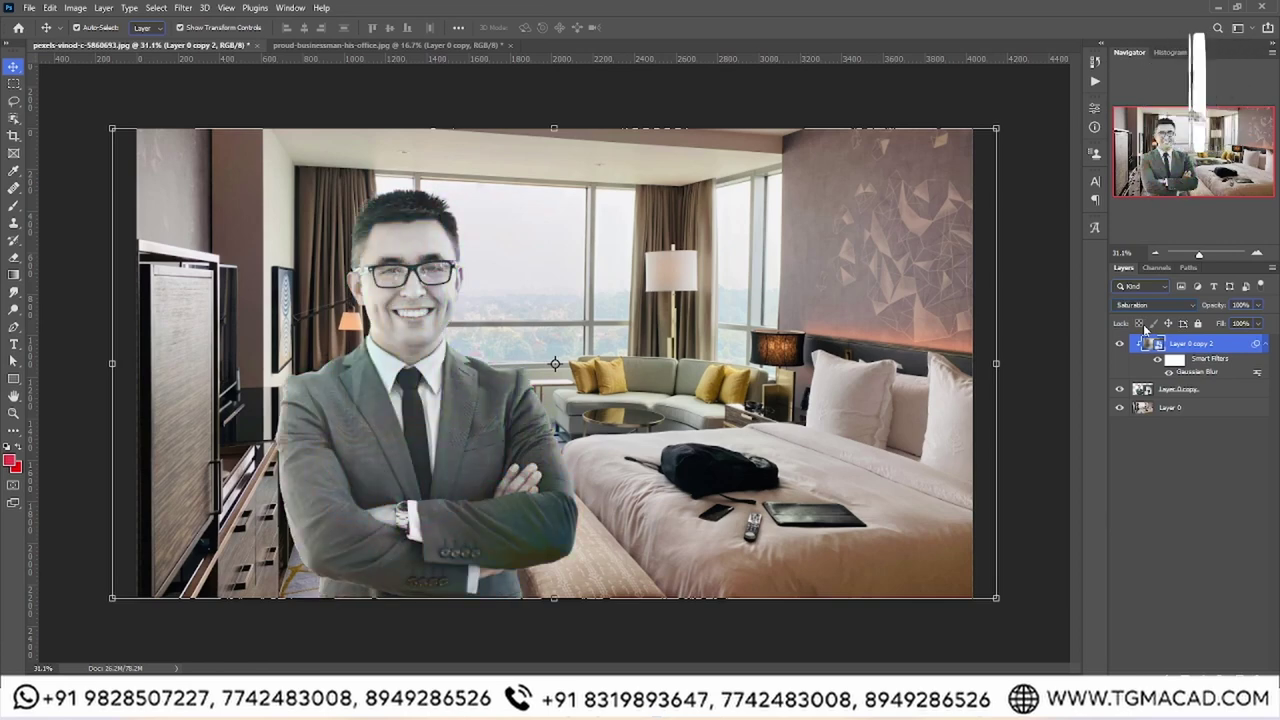
key("Up")
key("Up")
key("Up")
key("Up")
key("Up")
key("Up")
key("Up")
key("Up")
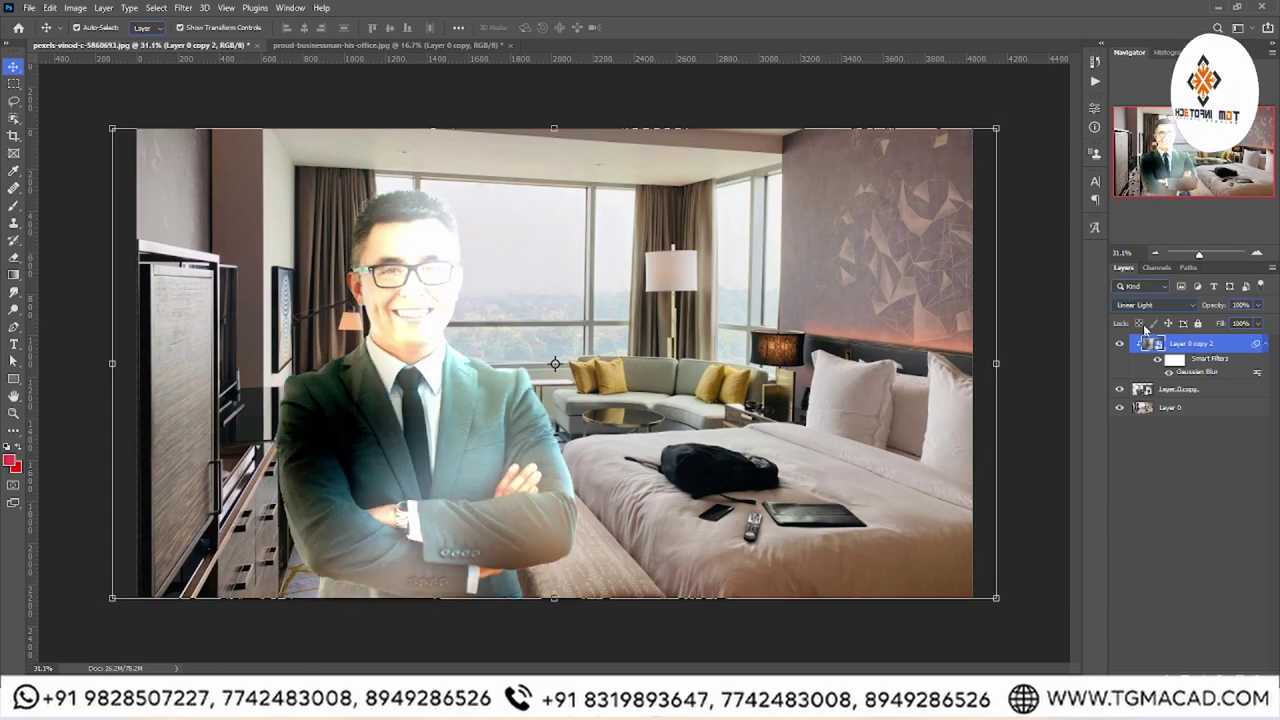
key("Up")
key("Up")
key("Up")
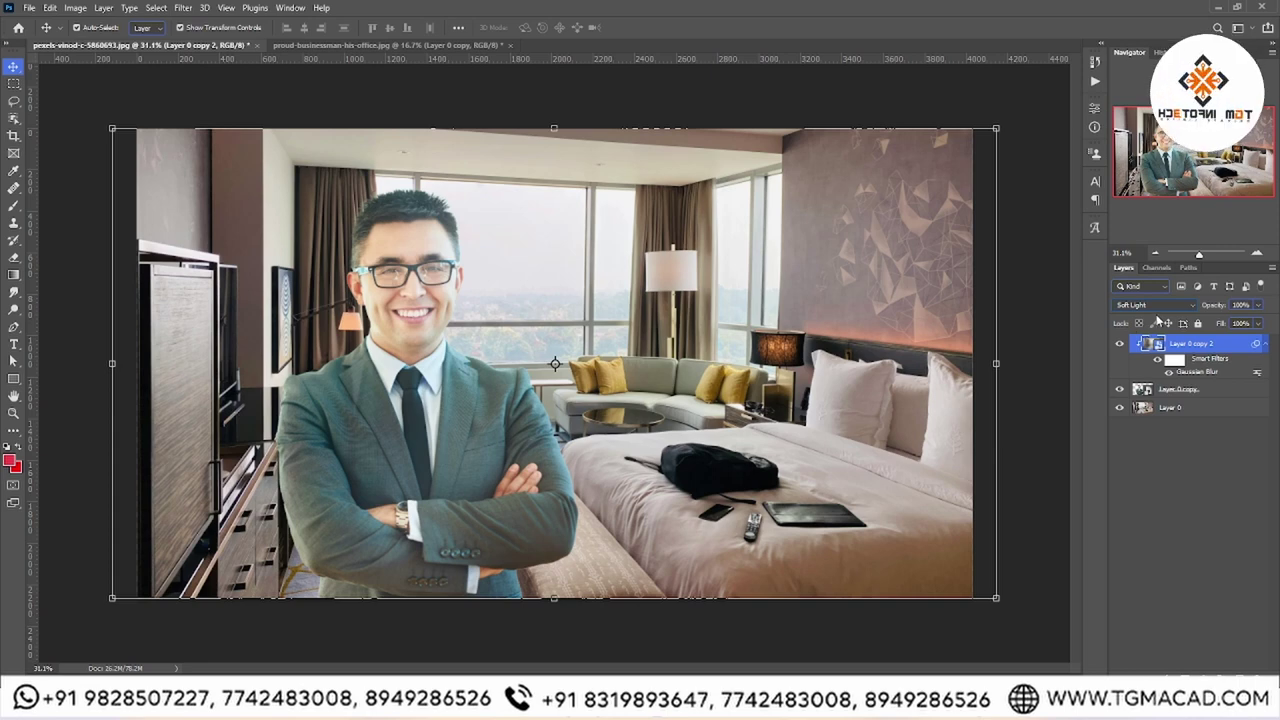
left_click(1152, 304)
left_click(1135, 472)
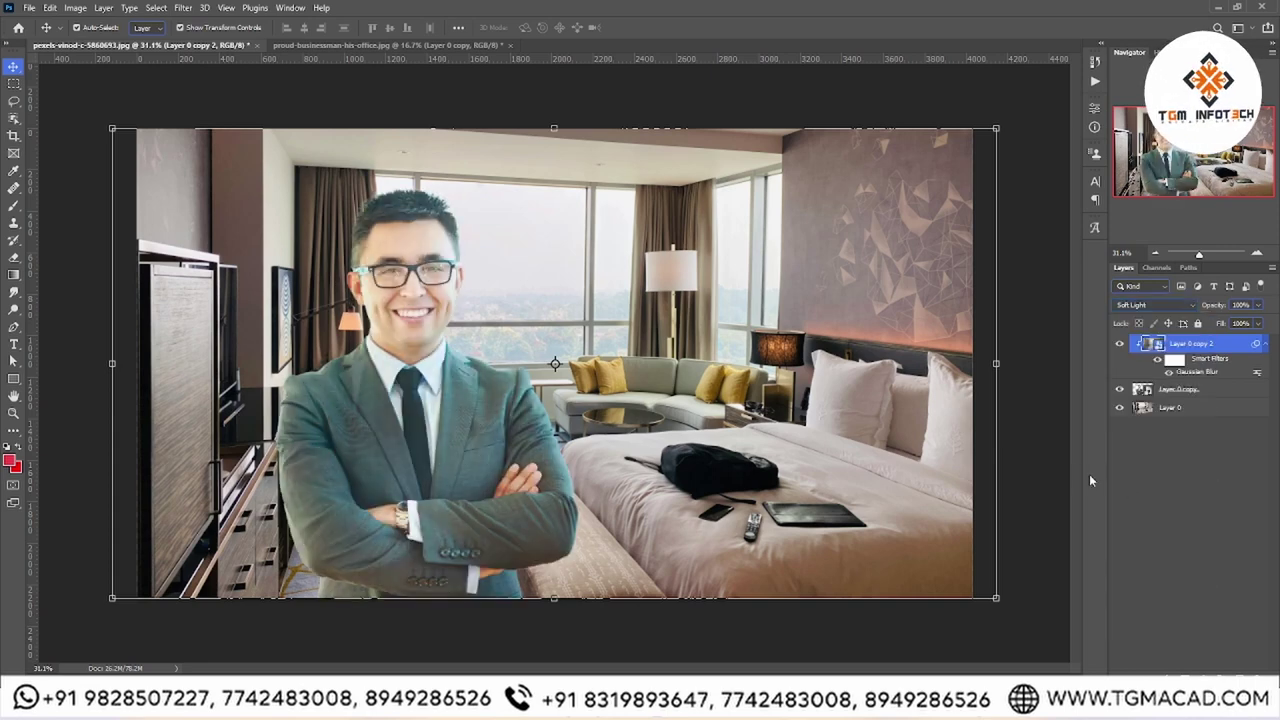
Lower the blurred copy's opacity to 33%.
left_click(1089, 474)
left_click(1221, 345)
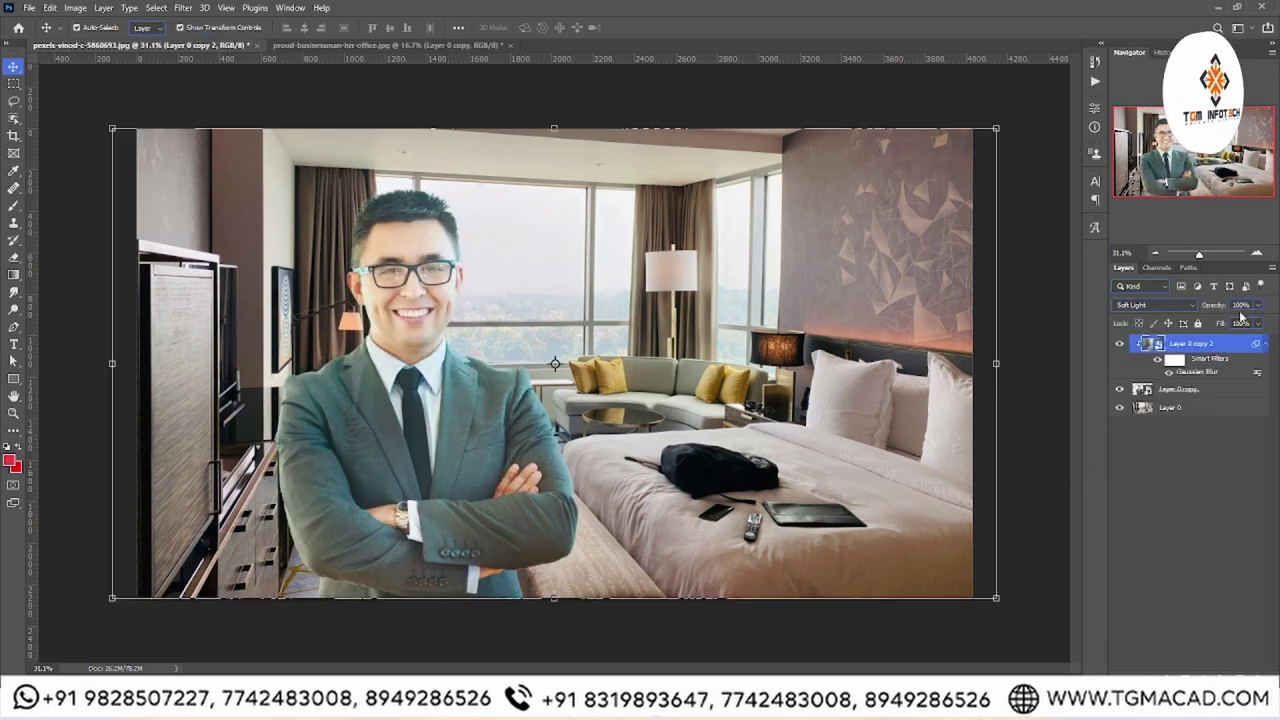
left_click(1258, 306)
left_click_drag(1233, 327, 1227, 326)
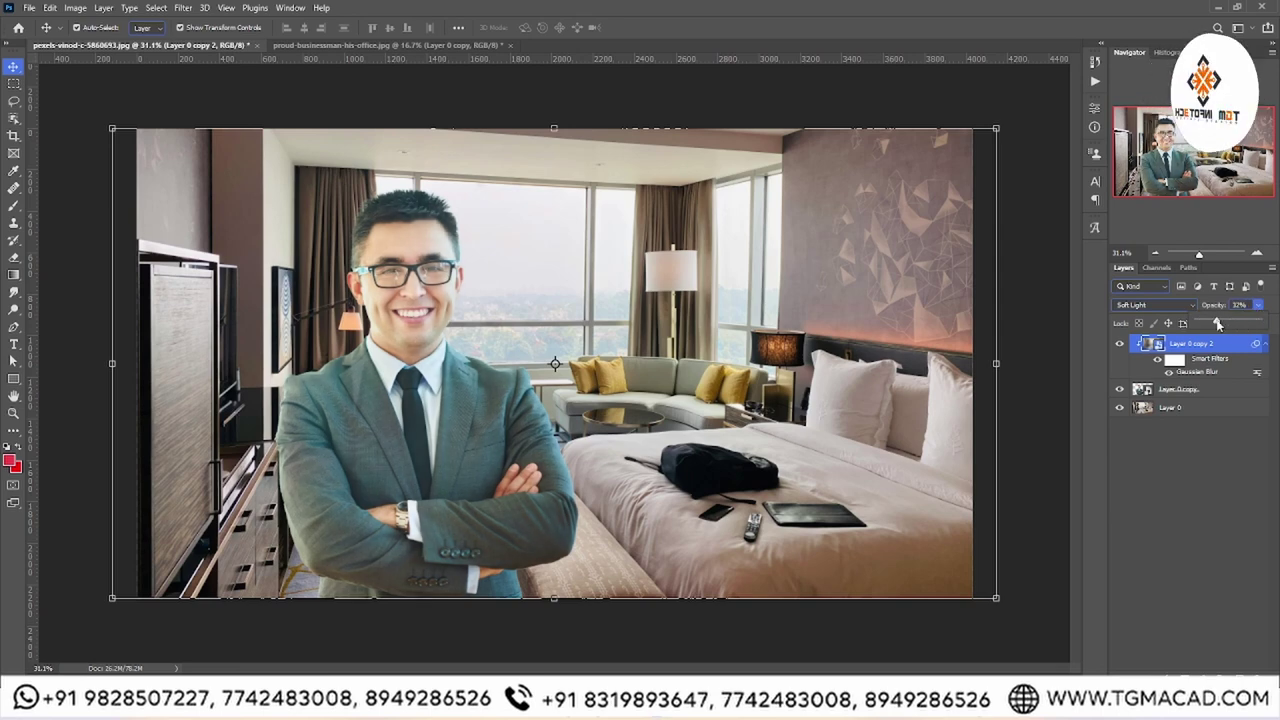
left_click_drag(1218, 322, 1216, 322)
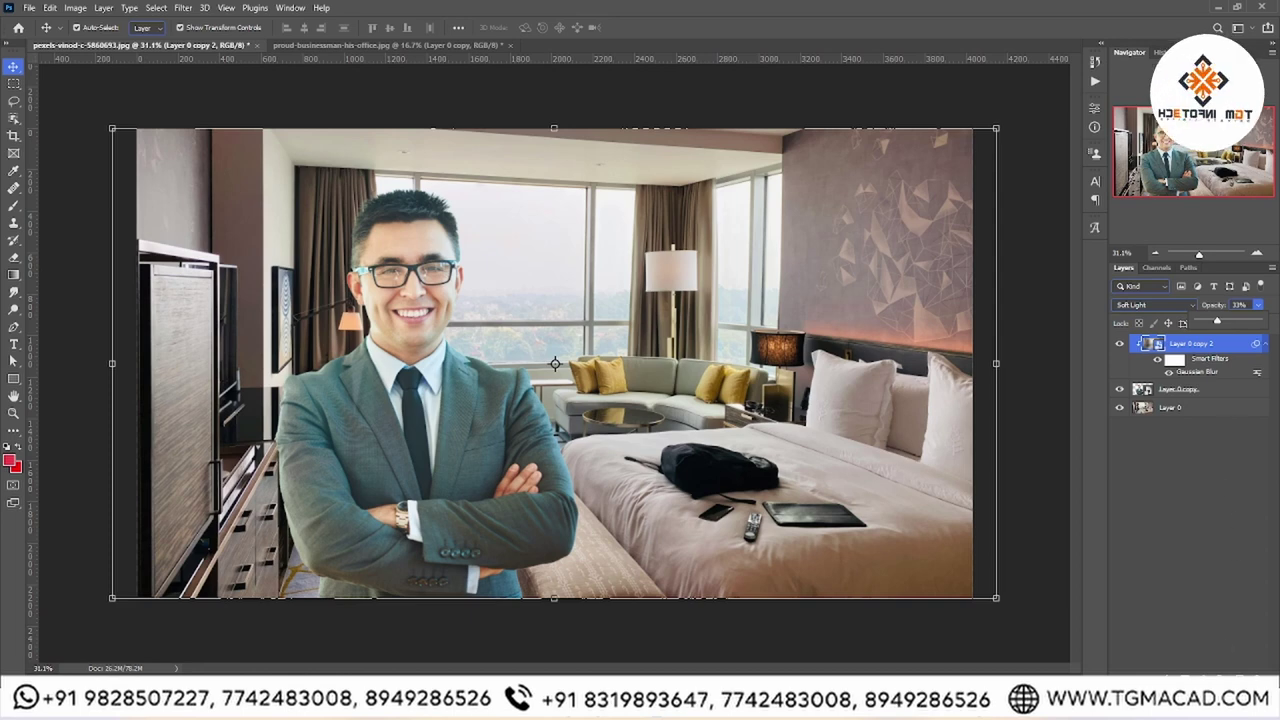
left_click(1200, 664)
Add a Curves adjustment clipped to the businessman and pull down its Green curve.
left_click(1192, 512)
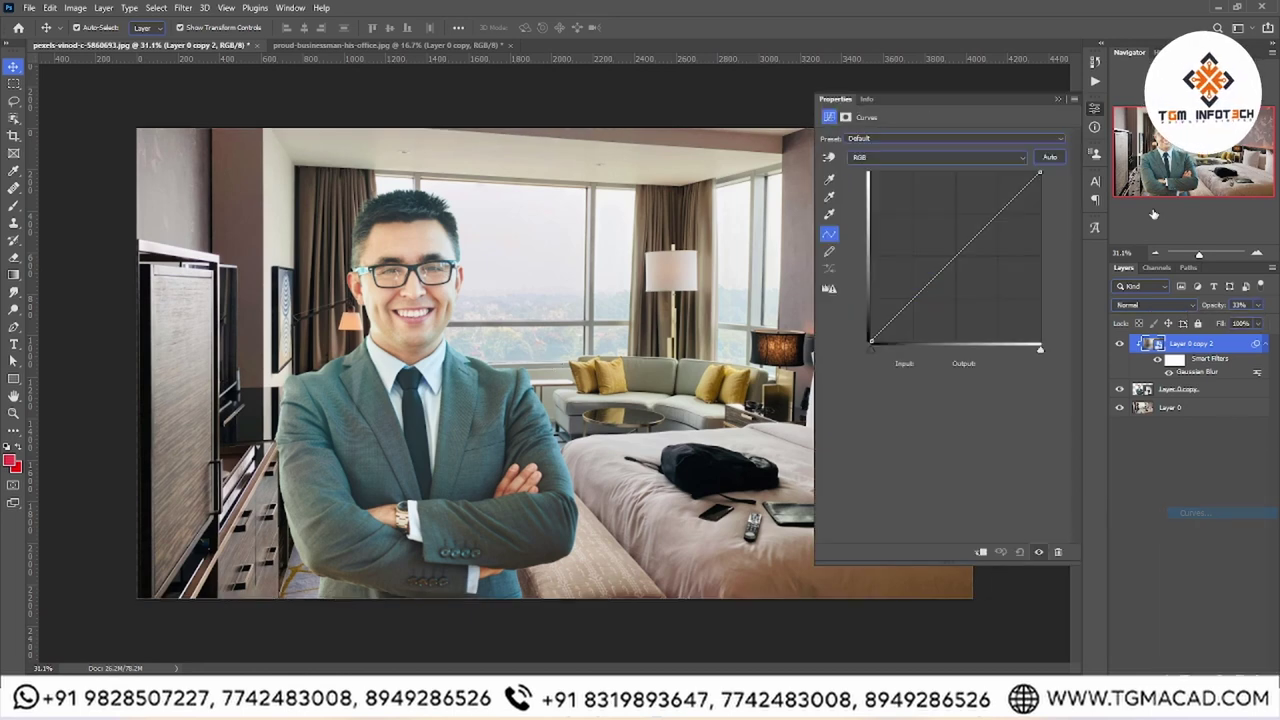
left_click(1272, 267)
left_click(1110, 383)
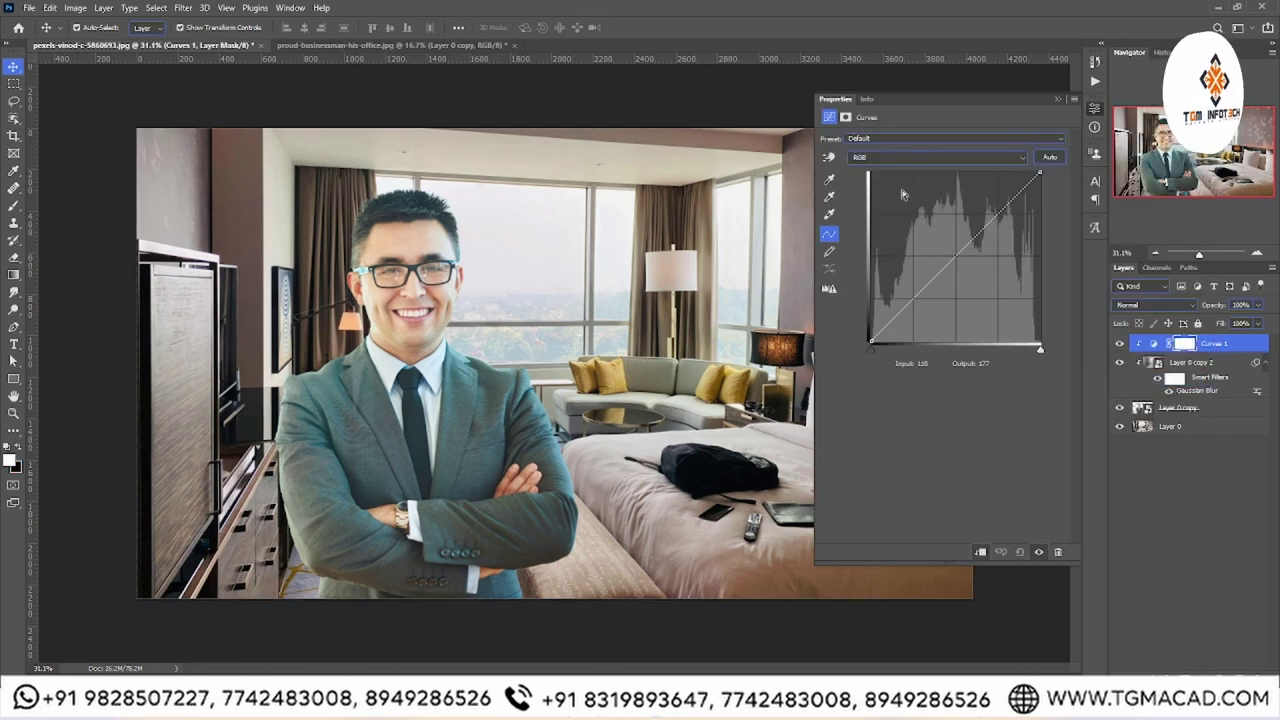
left_click(829, 158)
left_click(887, 160)
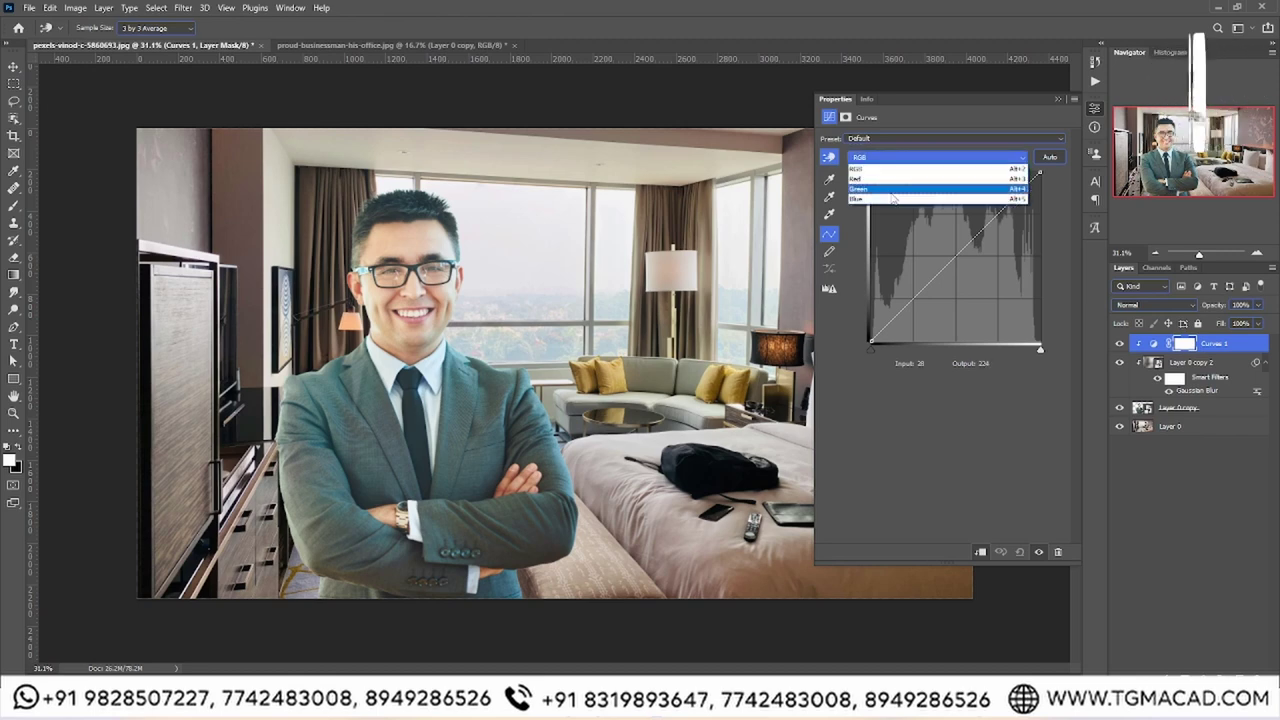
left_click(1000, 185)
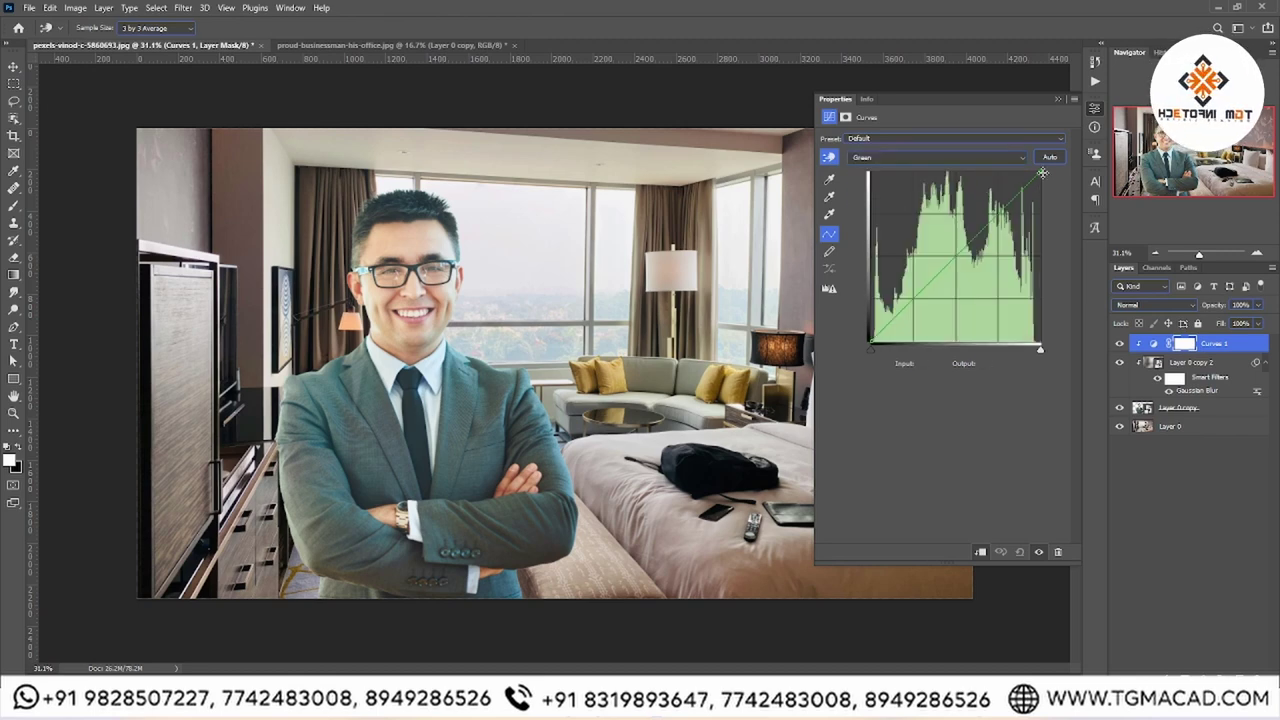
mouse_move(1041, 174)
left_mouse_down()
mouse_move(1049, 193)
mouse_move(1054, 181)
left_mouse_up()
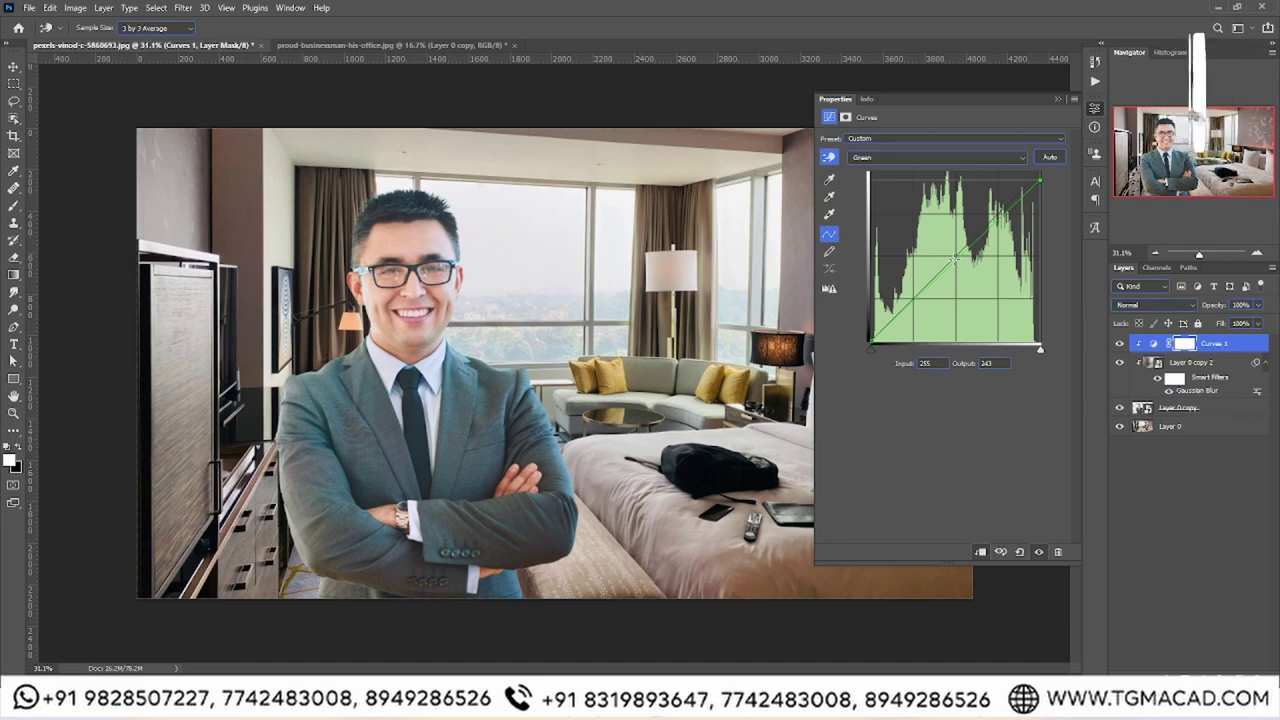
left_click_drag(955, 259, 963, 255)
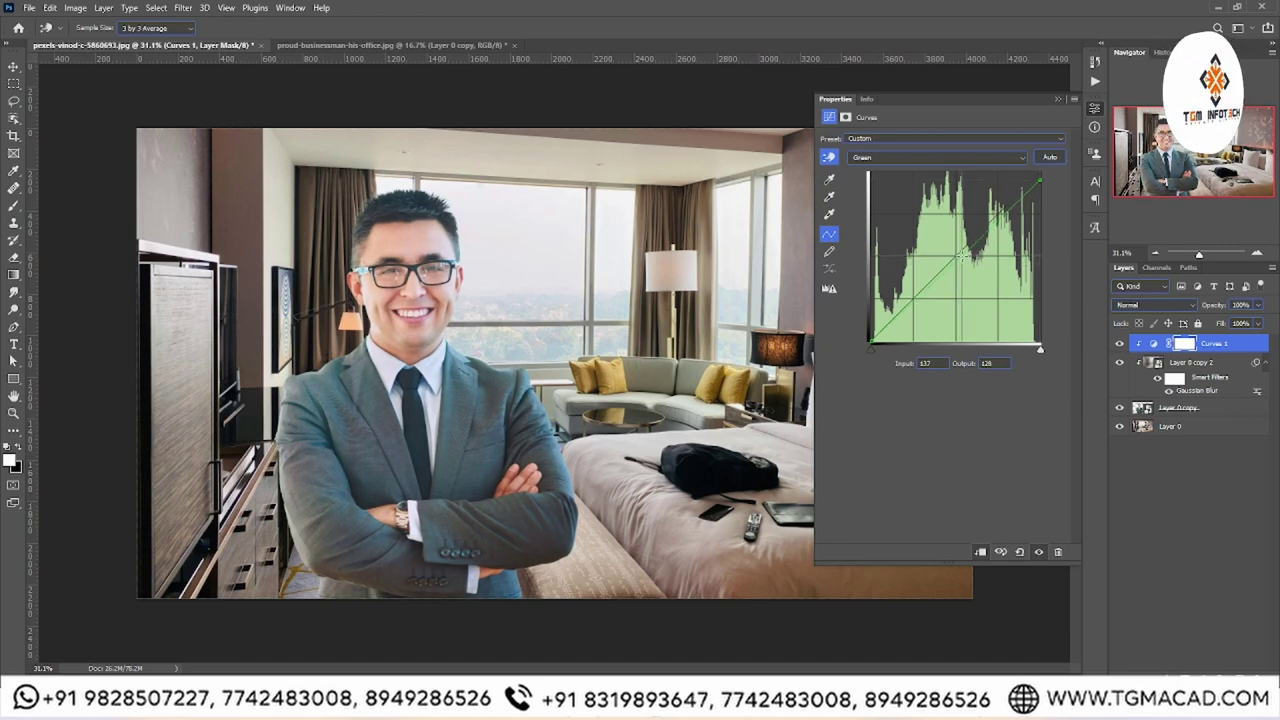
Lower the Red curve's midtones, close Properties and reselect Curves 1.
left_click(928, 160)
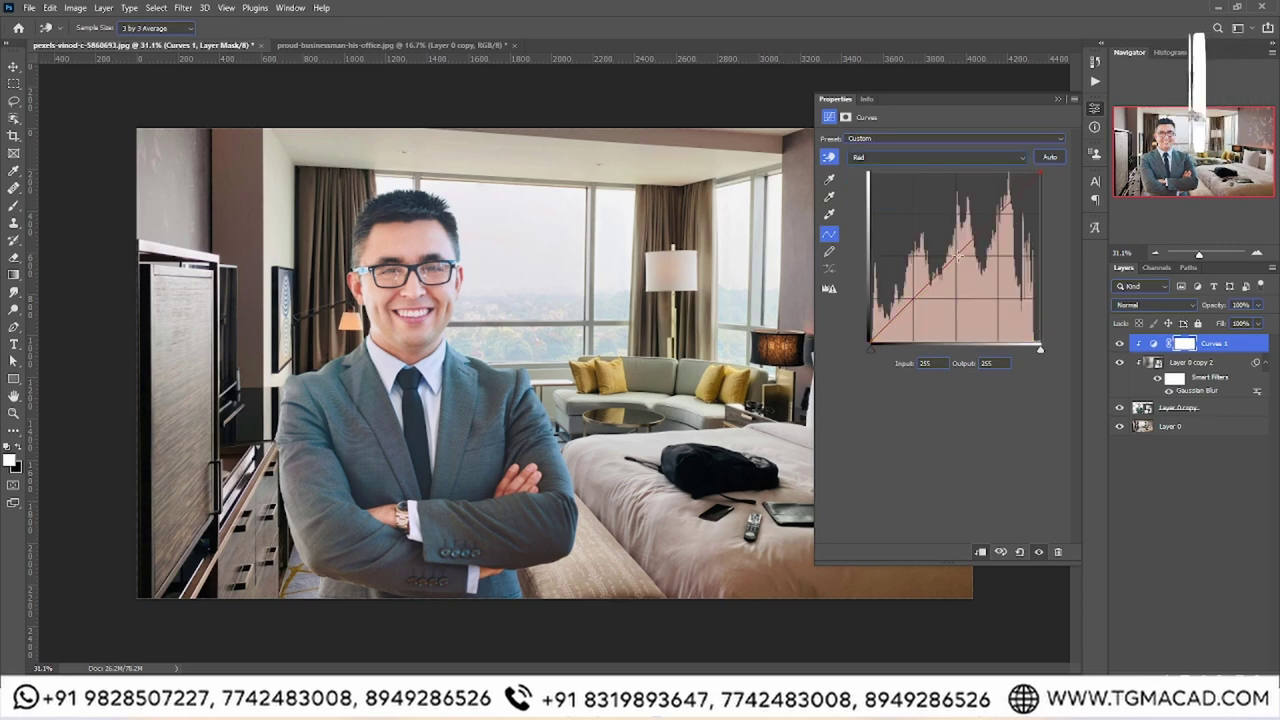
mouse_move(963, 249)
left_mouse_down()
mouse_move(968, 264)
mouse_move(963, 253)
left_mouse_up()
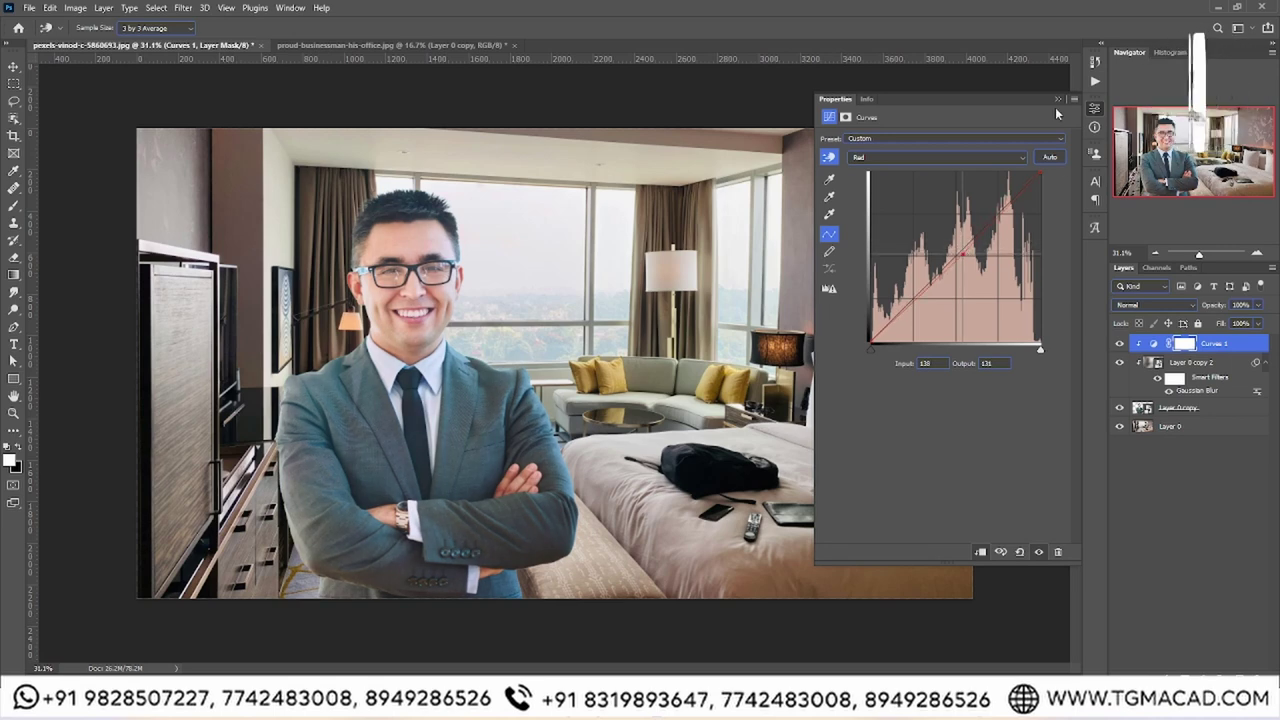
left_click(1057, 99)
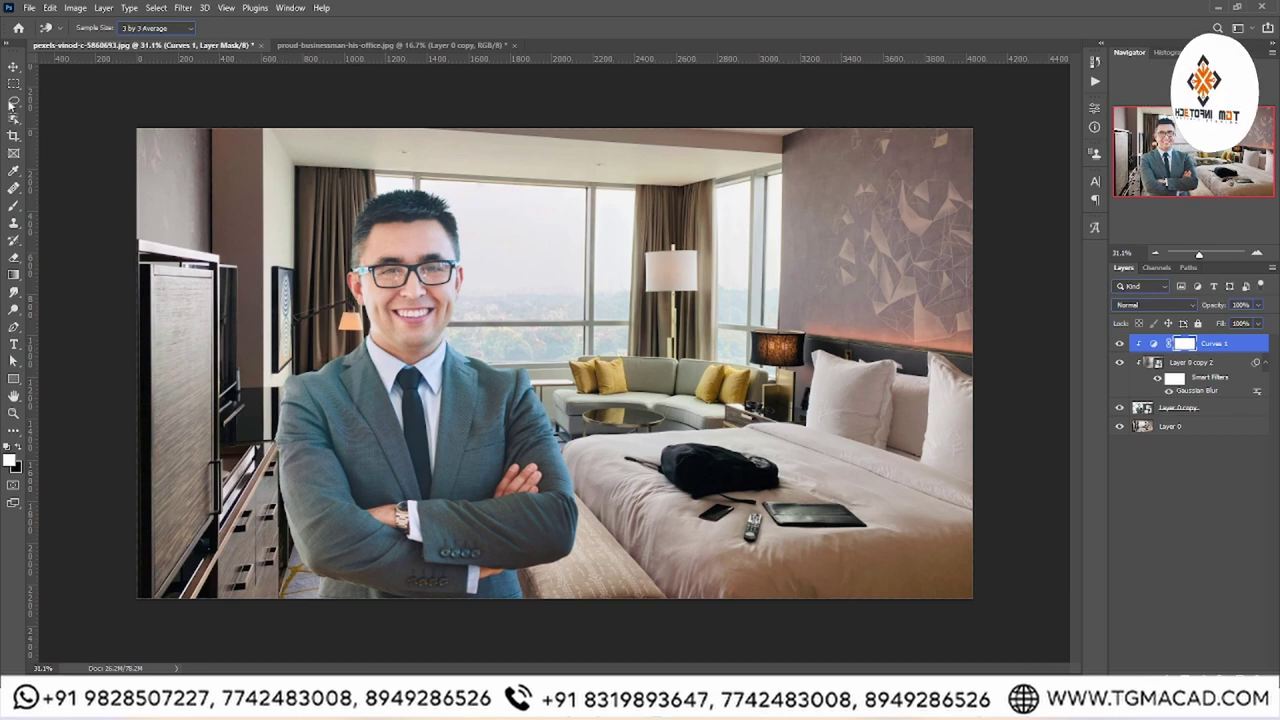
left_click(13, 66)
left_click(480, 473)
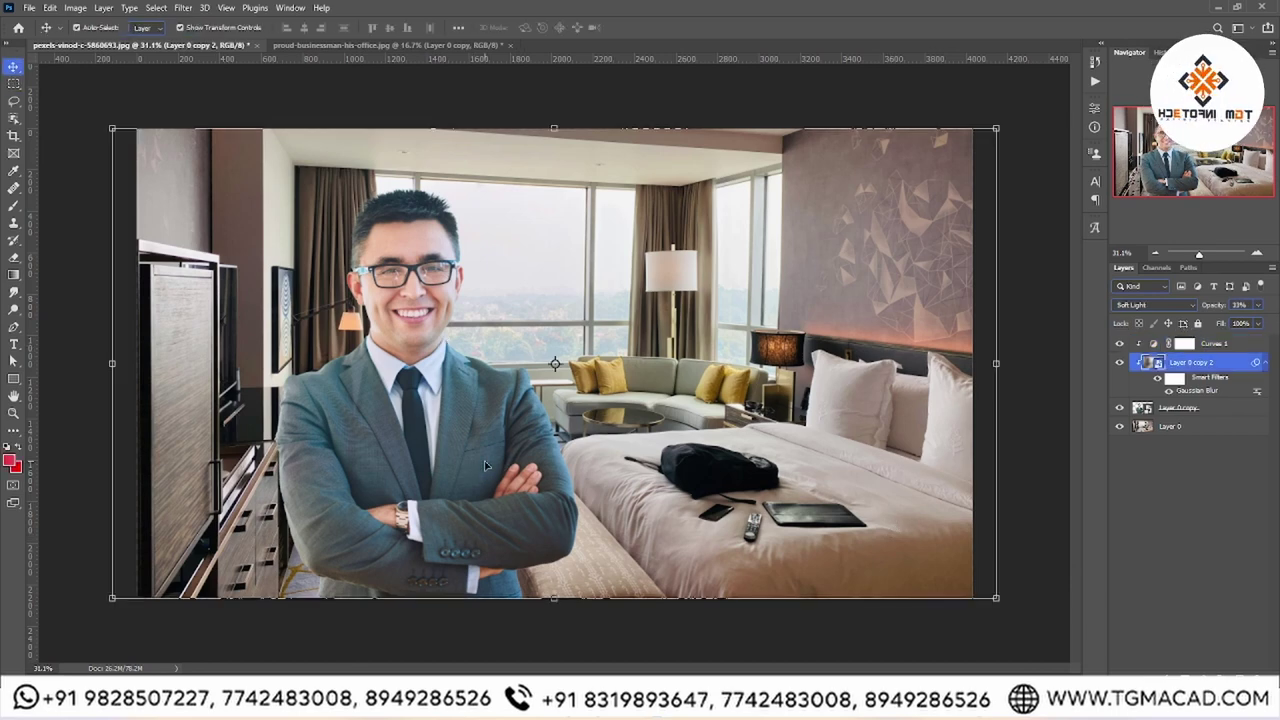
left_click(1237, 345)
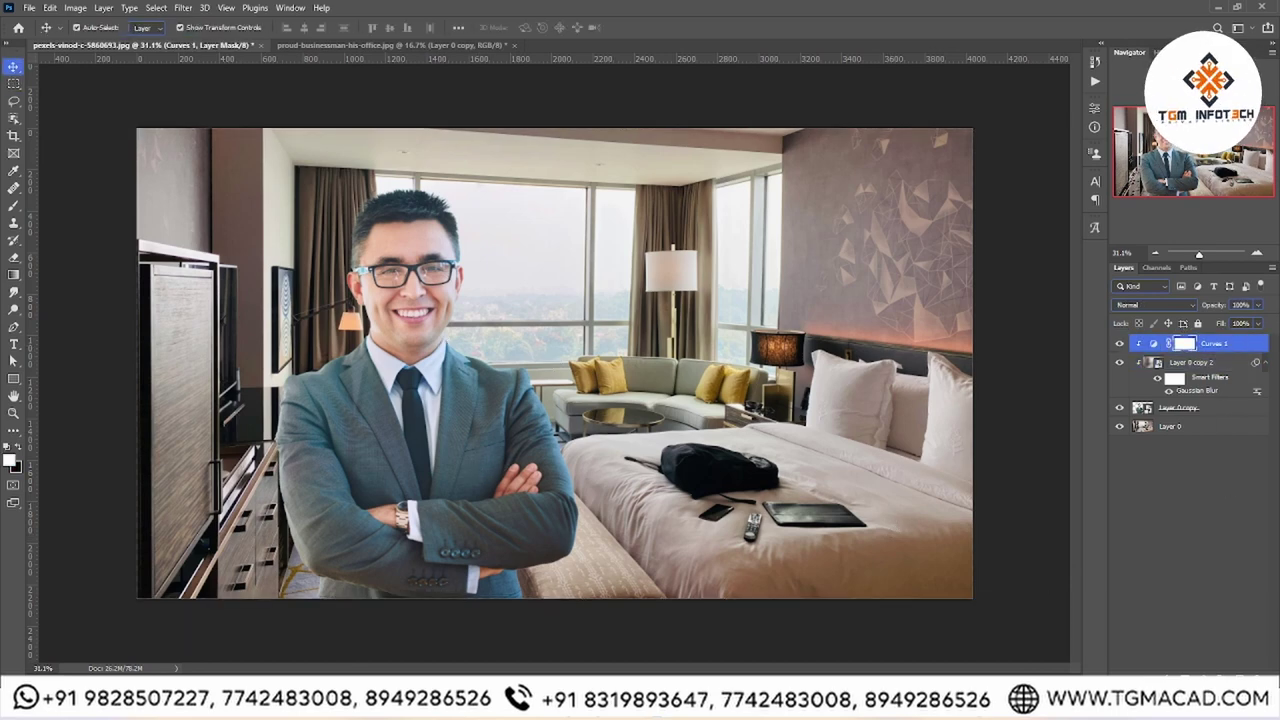
left_click(1200, 700)
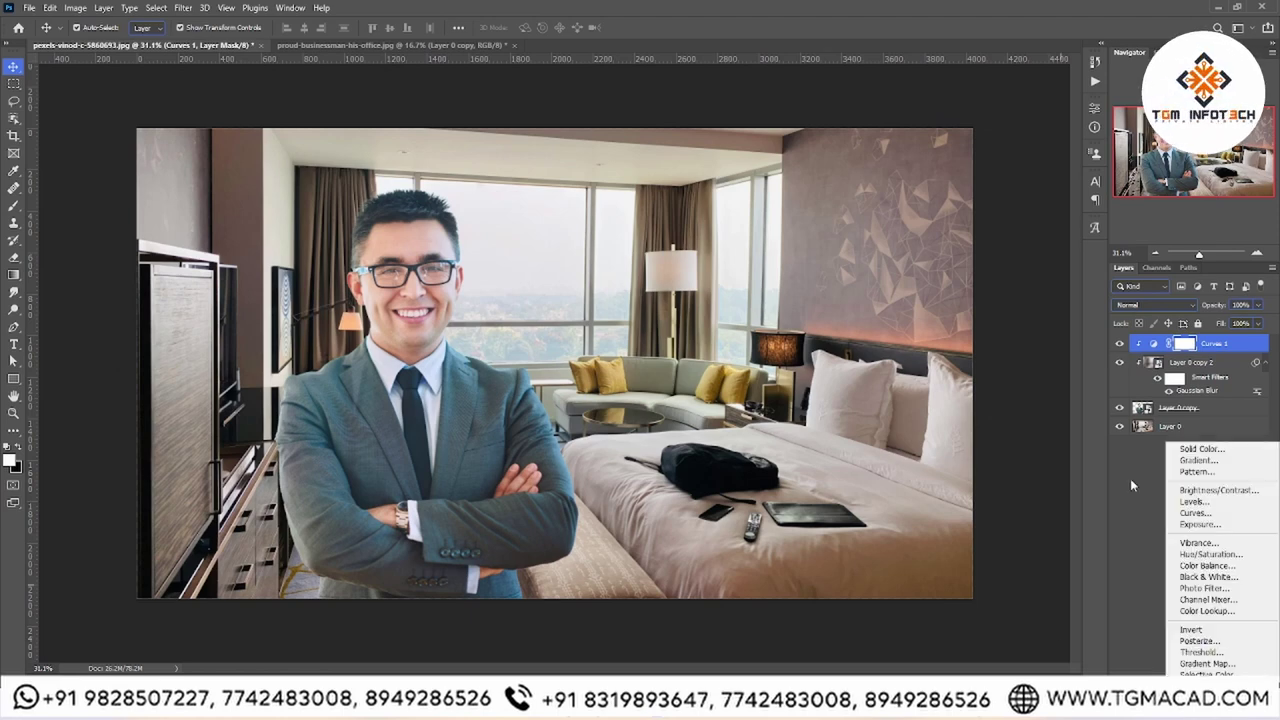
Add a Solid Color fill layer in Color blend mode, turning the composite black and white.
left_click(1248, 450)
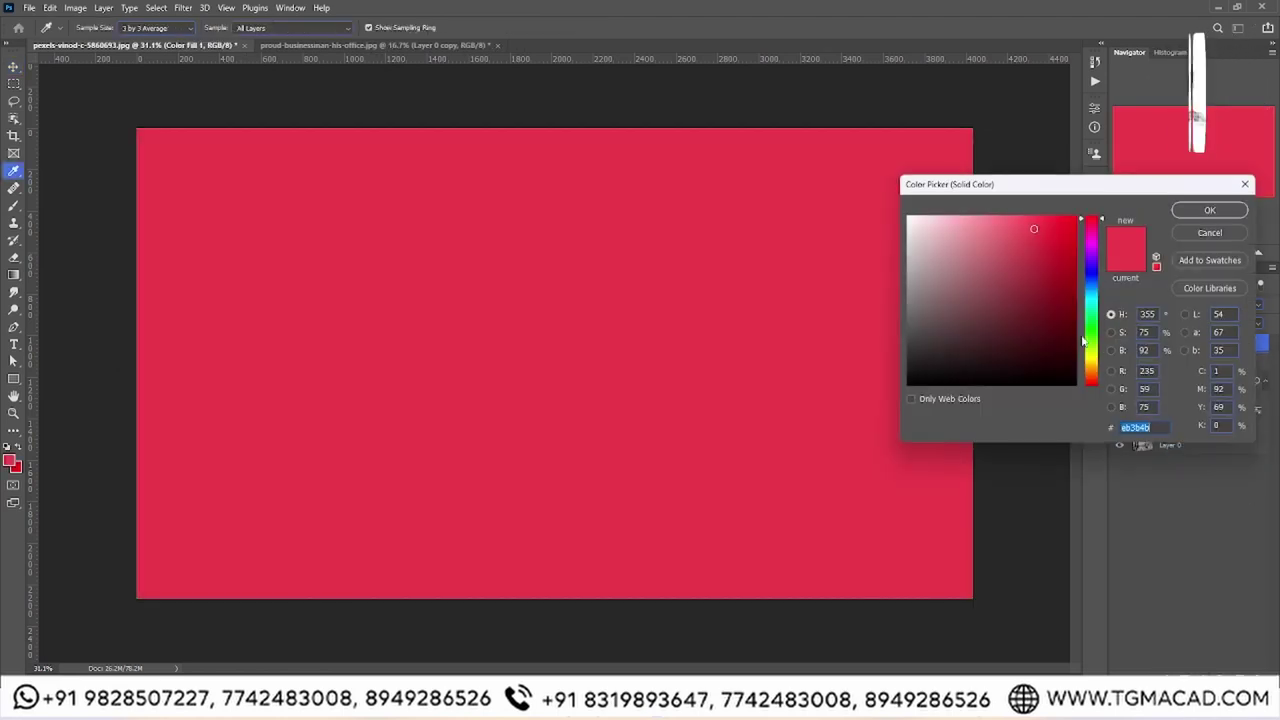
key("Return")
left_click(1155, 304)
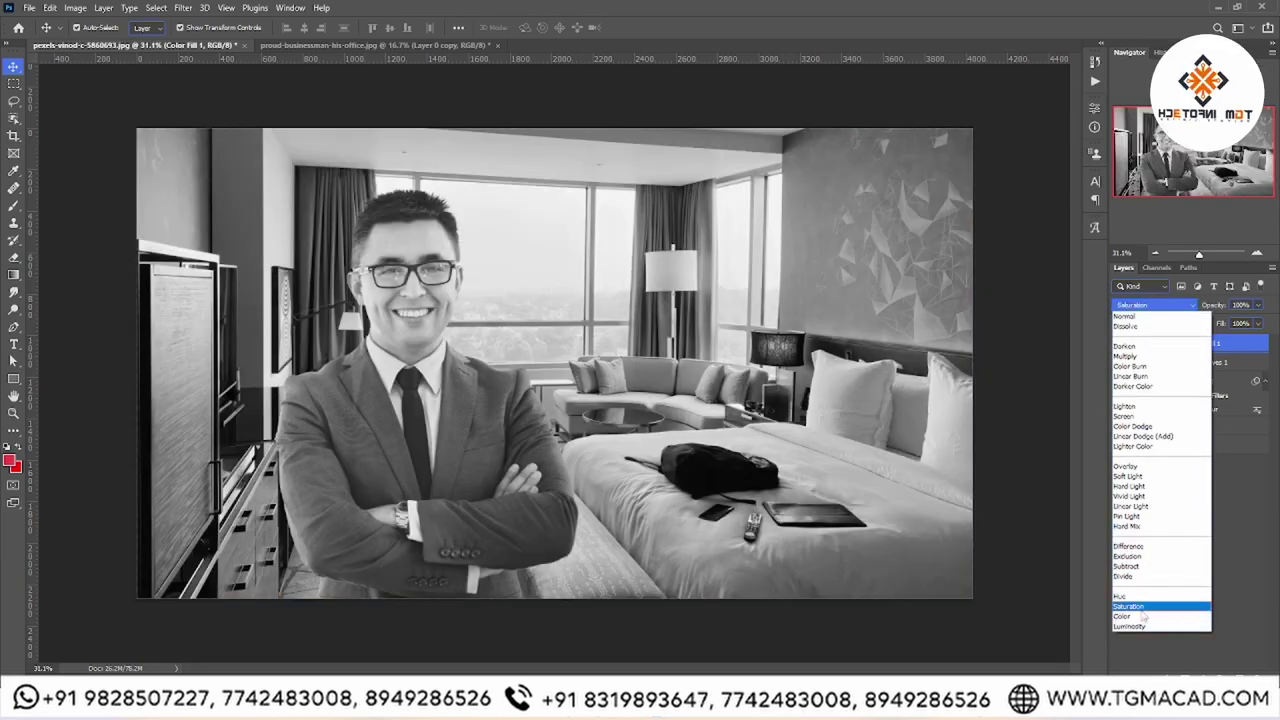
left_click(1140, 617)
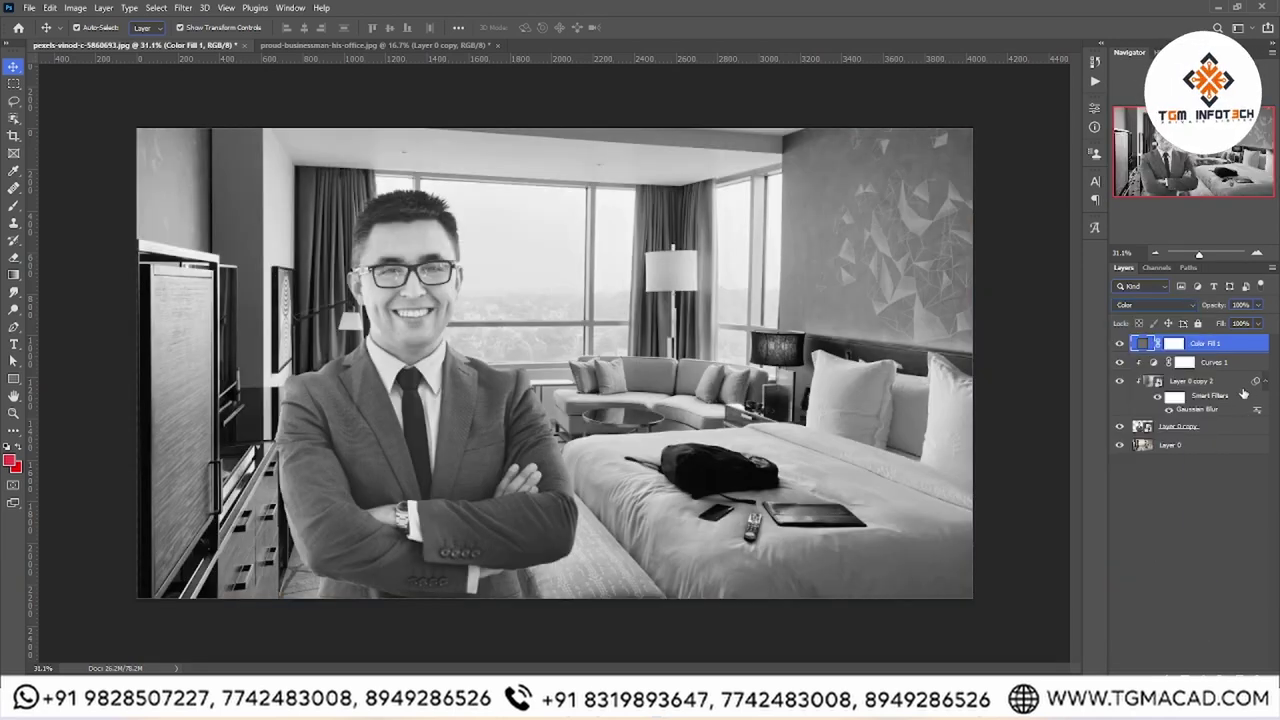
key("alt+bracketleft")
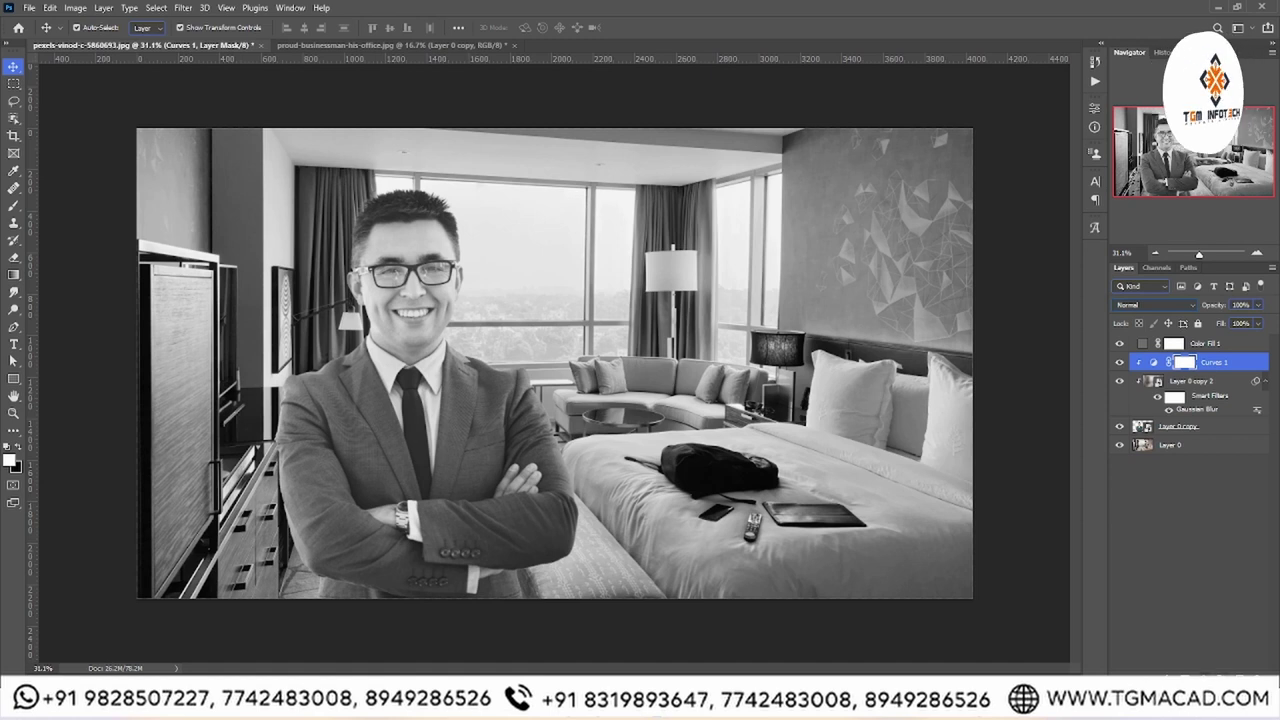
left_click(1206, 668)
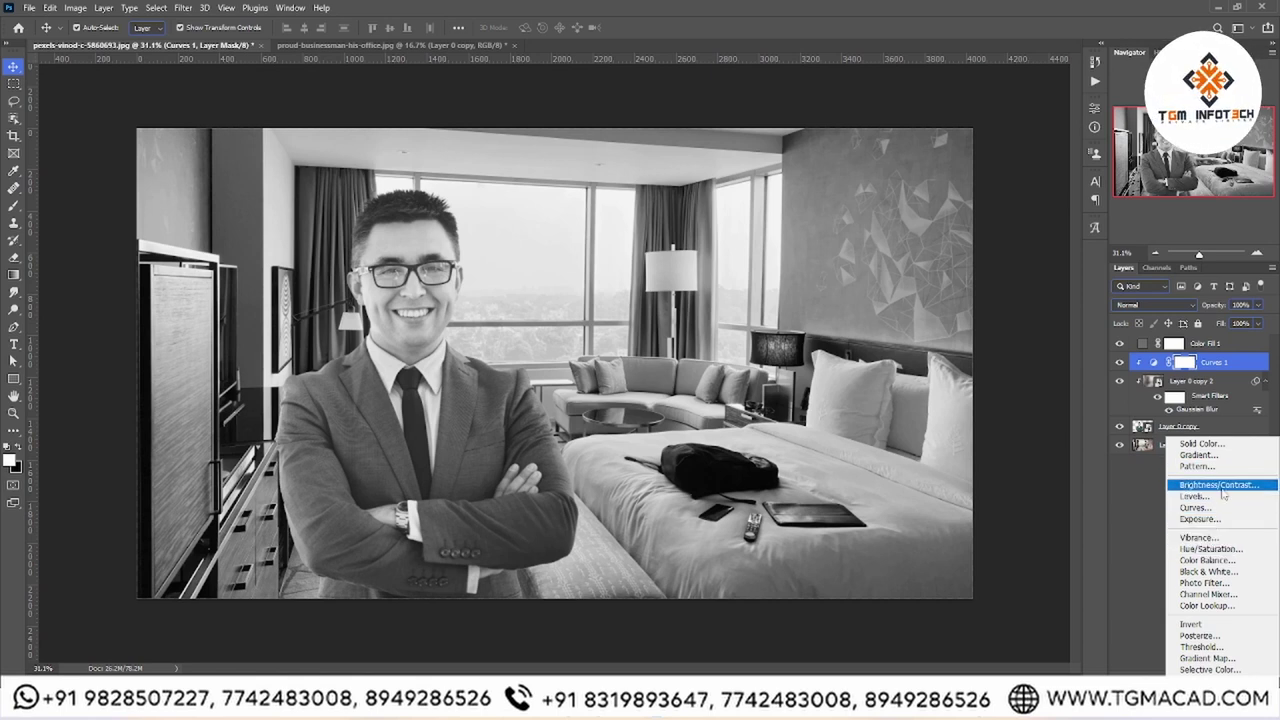
Add a clipped Curves 2 darkening the businessman's midtones to 89, then hide Color Fill 1.
left_click(1222, 507)
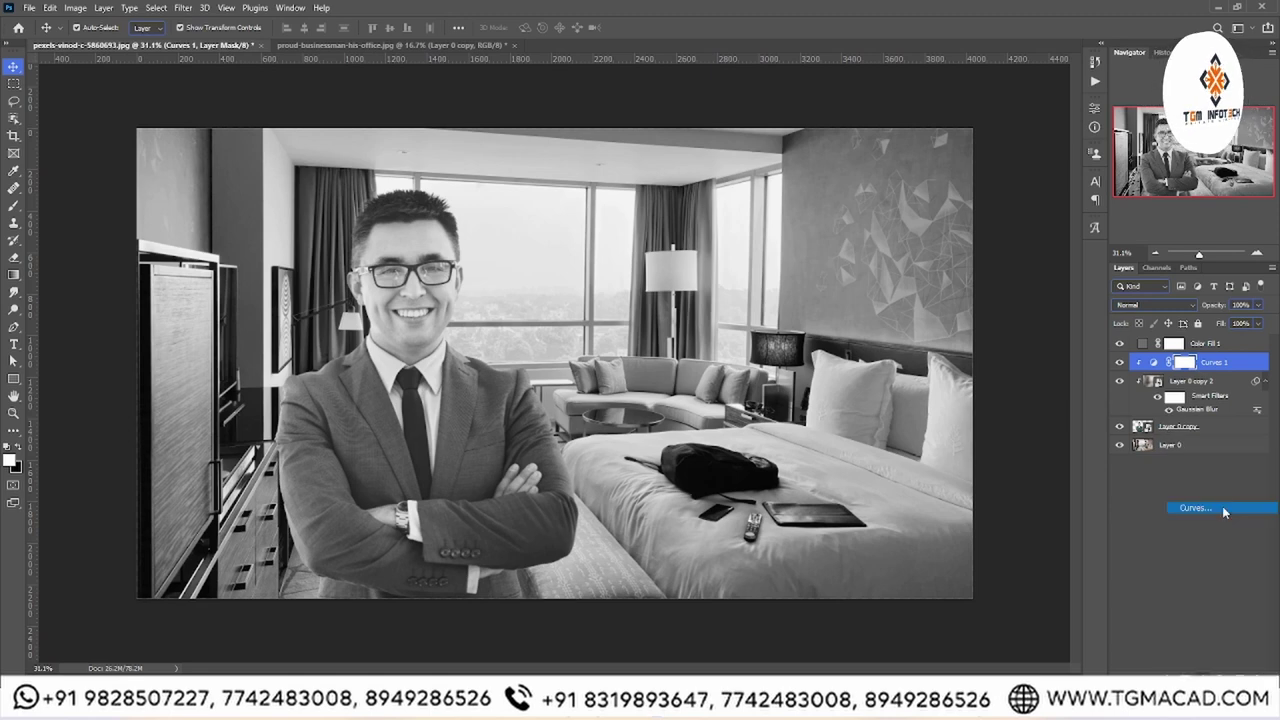
left_click(982, 552)
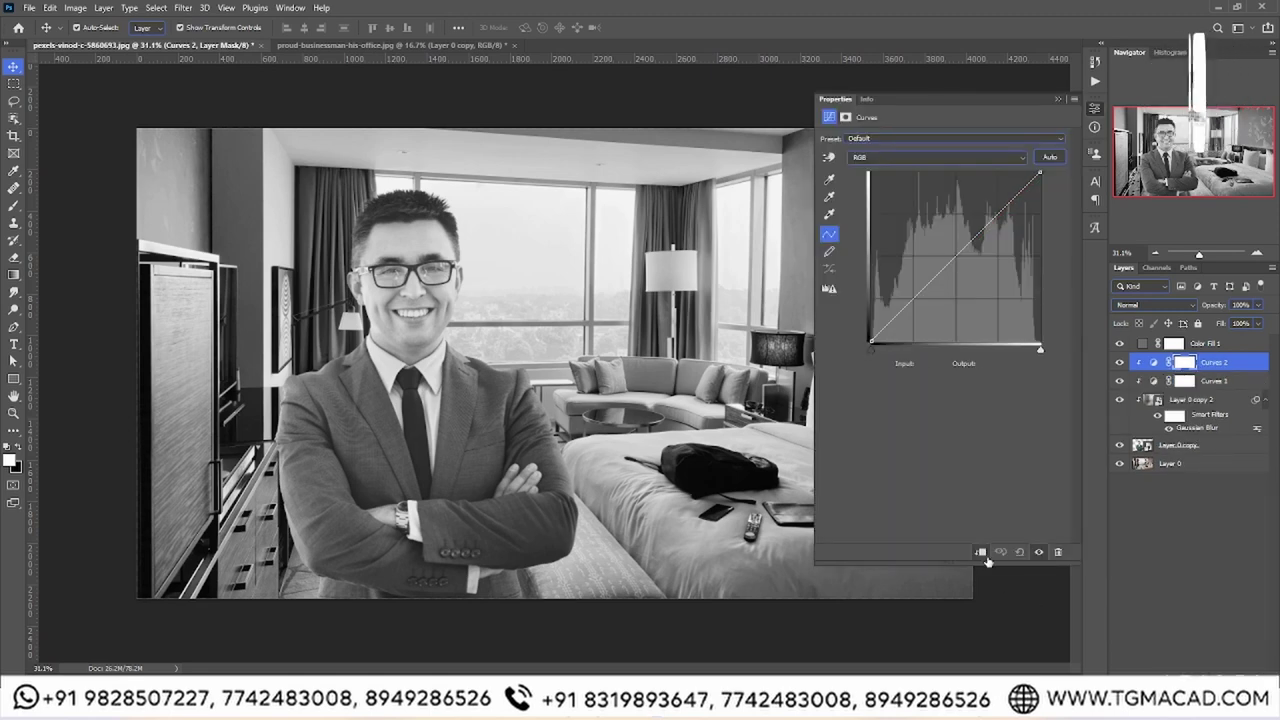
scroll(502, 346, "up", 2, "alt")
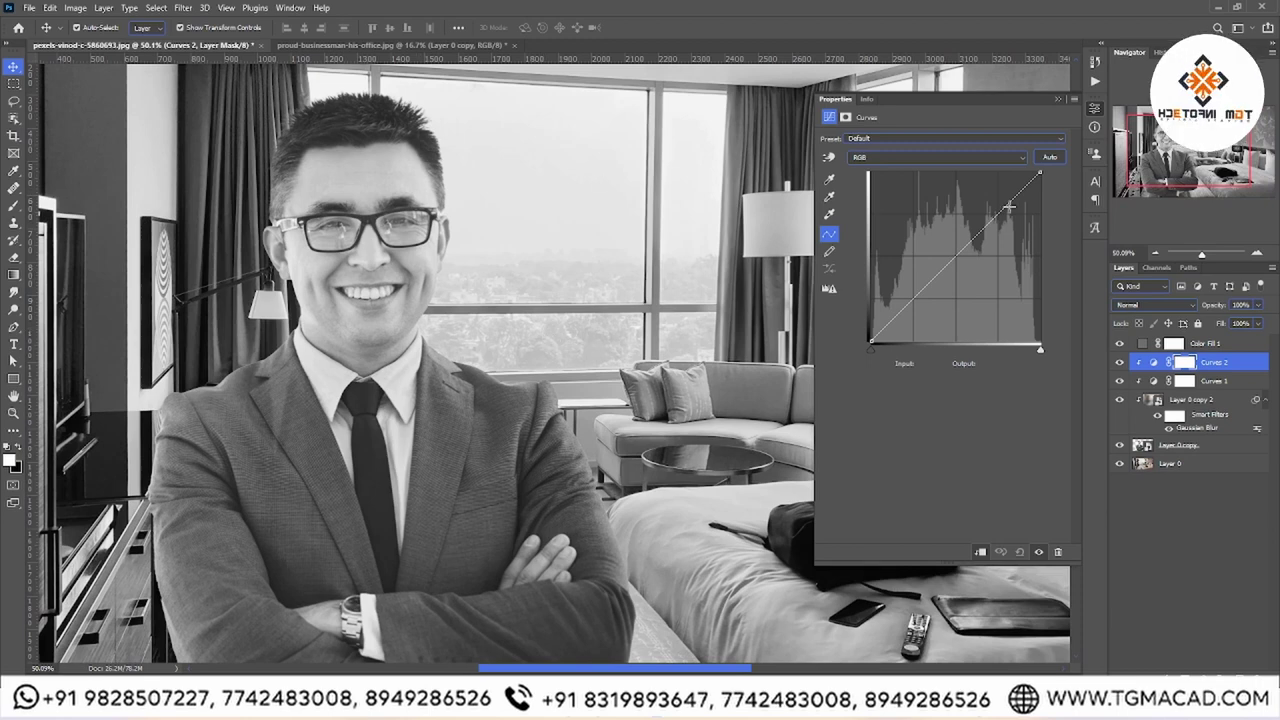
mouse_move(870, 341)
left_mouse_down()
mouse_move(869, 330)
mouse_move(869, 342)
left_mouse_up()
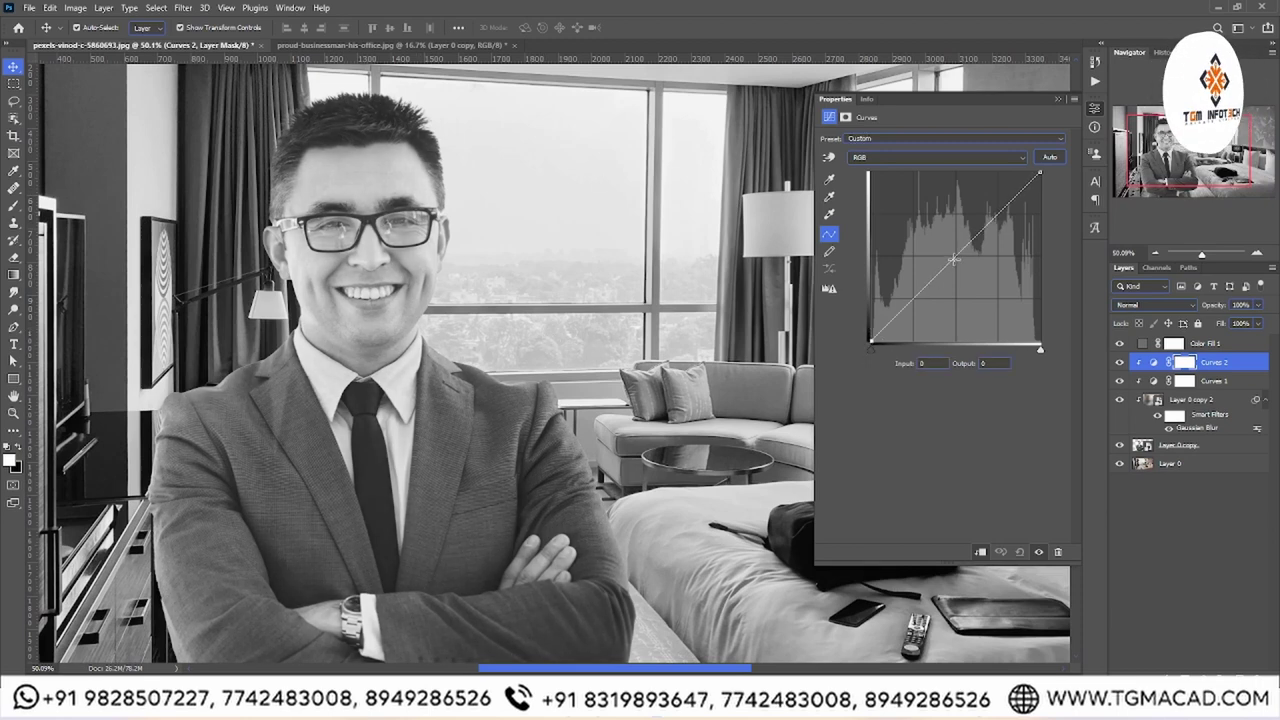
left_click_drag(947, 266, 957, 287)
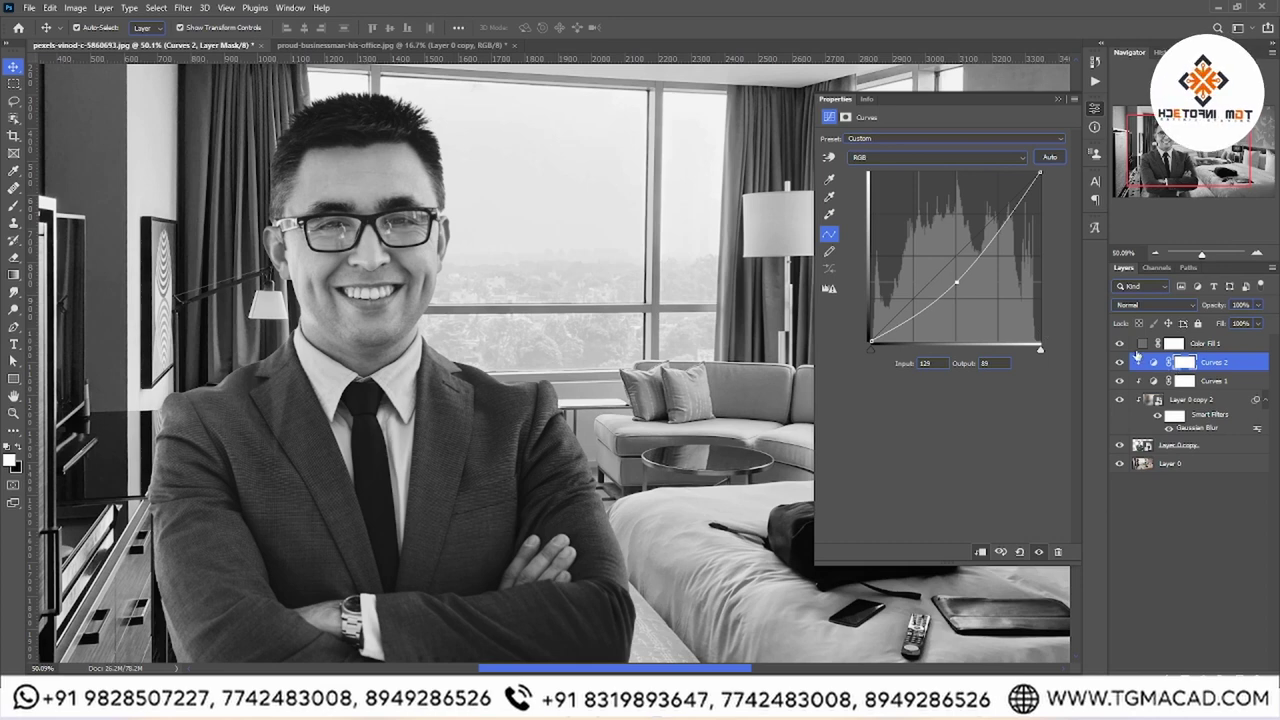
left_click(1119, 343)
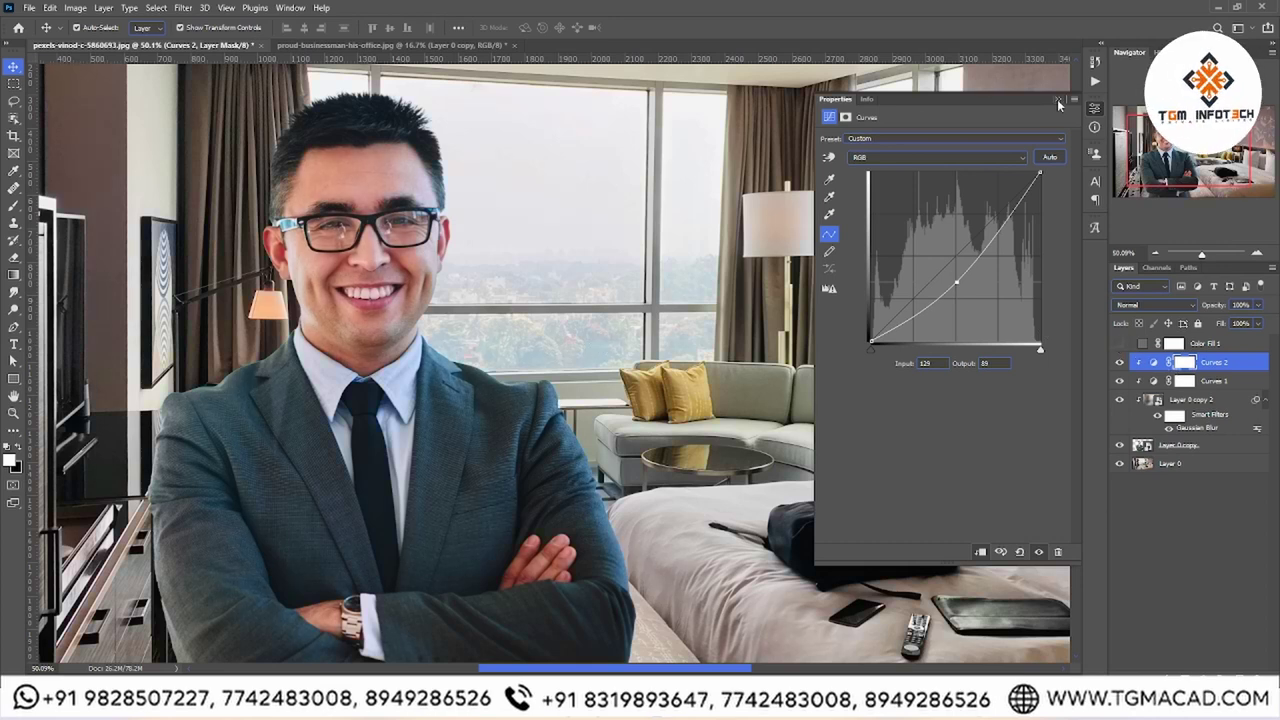
Compare Curves 2 on and off, then lower its opacity to 64%.
left_click(1058, 98)
key("ctrl+0")
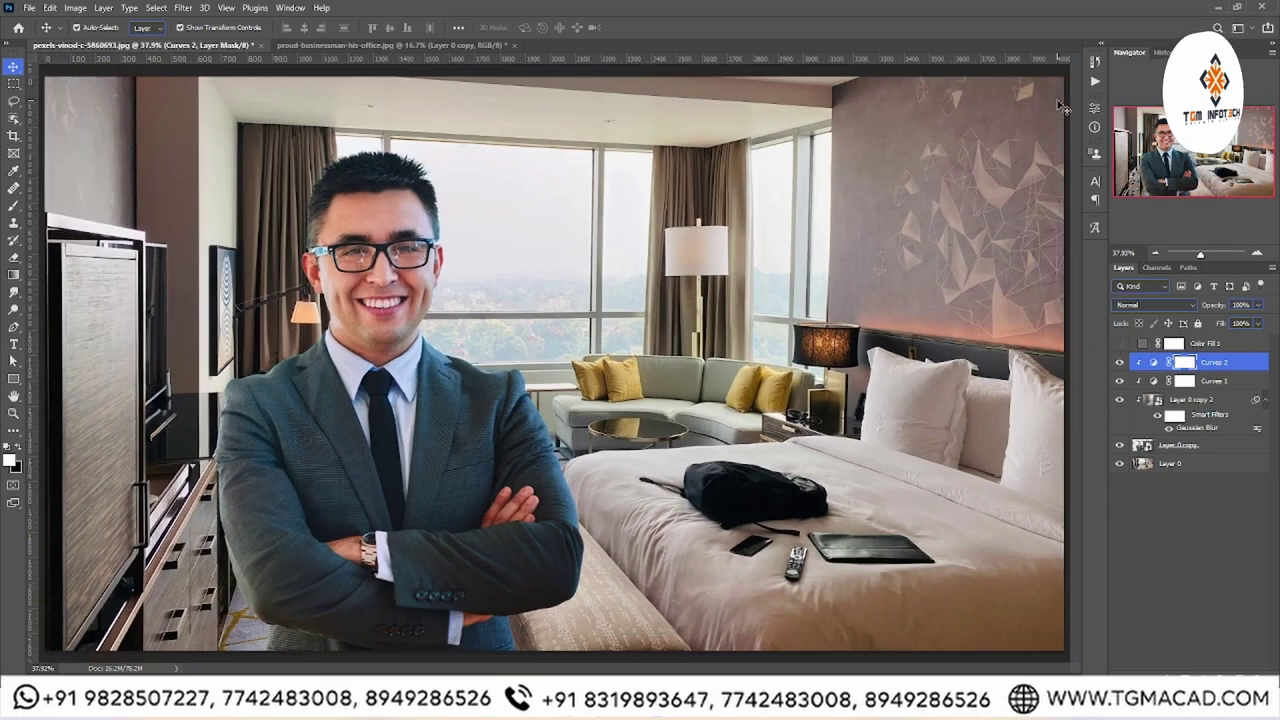
scroll(1055, 98, "down", 2)
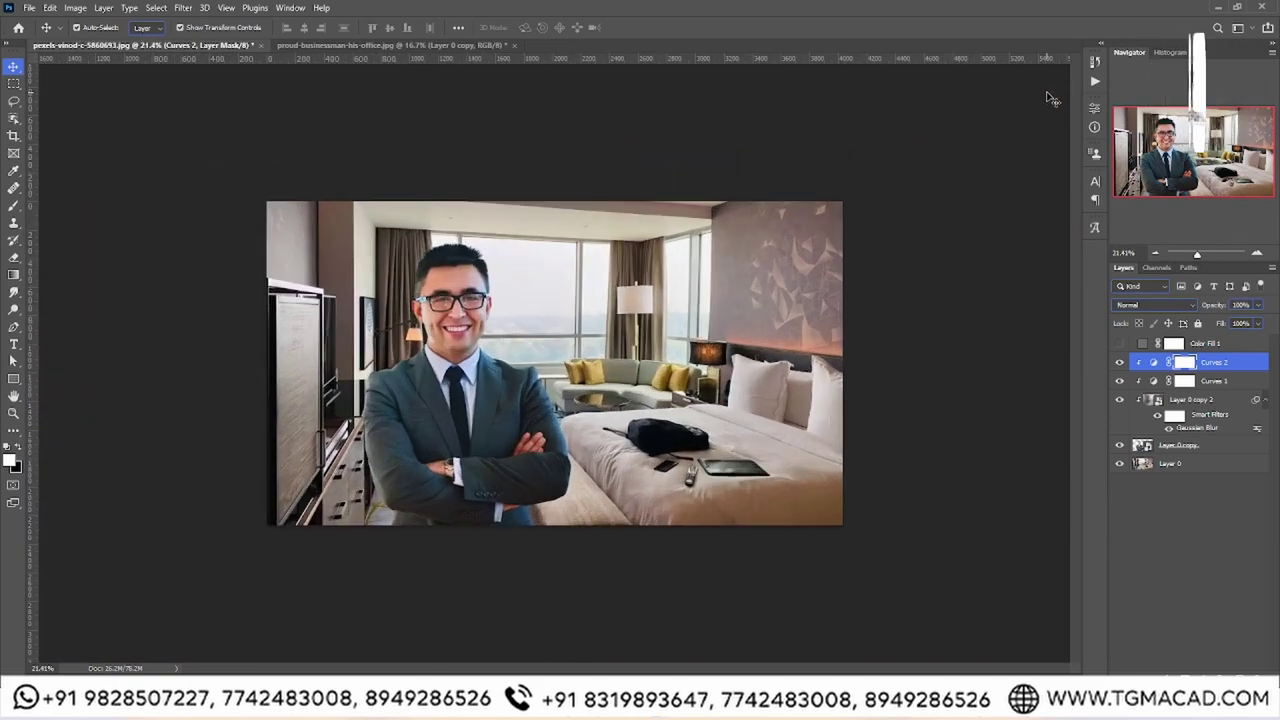
scroll(1055, 98, "up", 1)
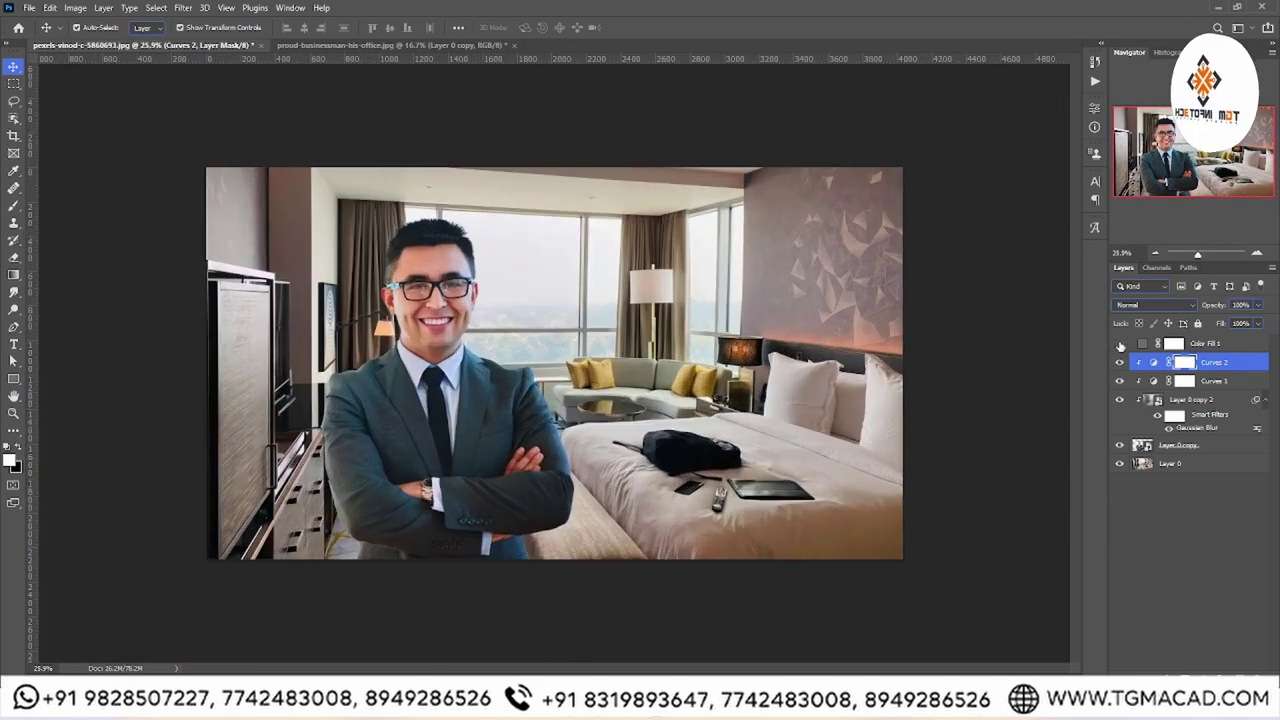
left_click(1120, 366)
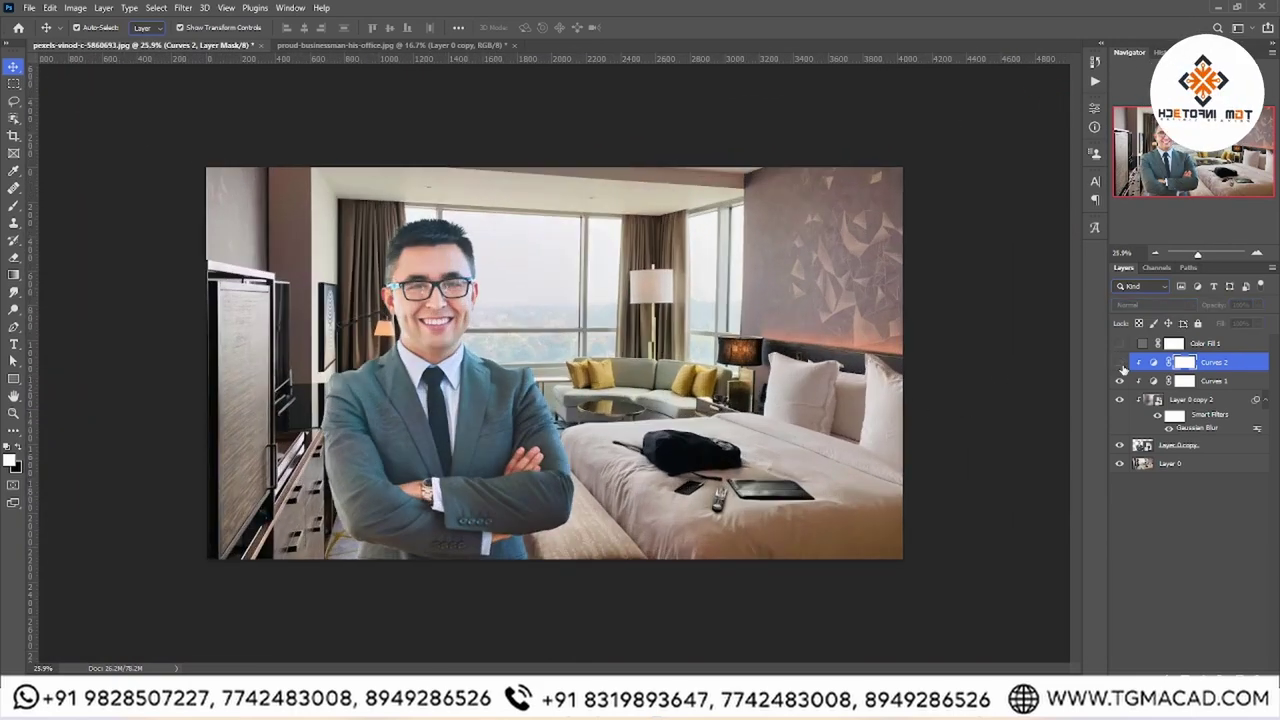
left_click(1120, 366)
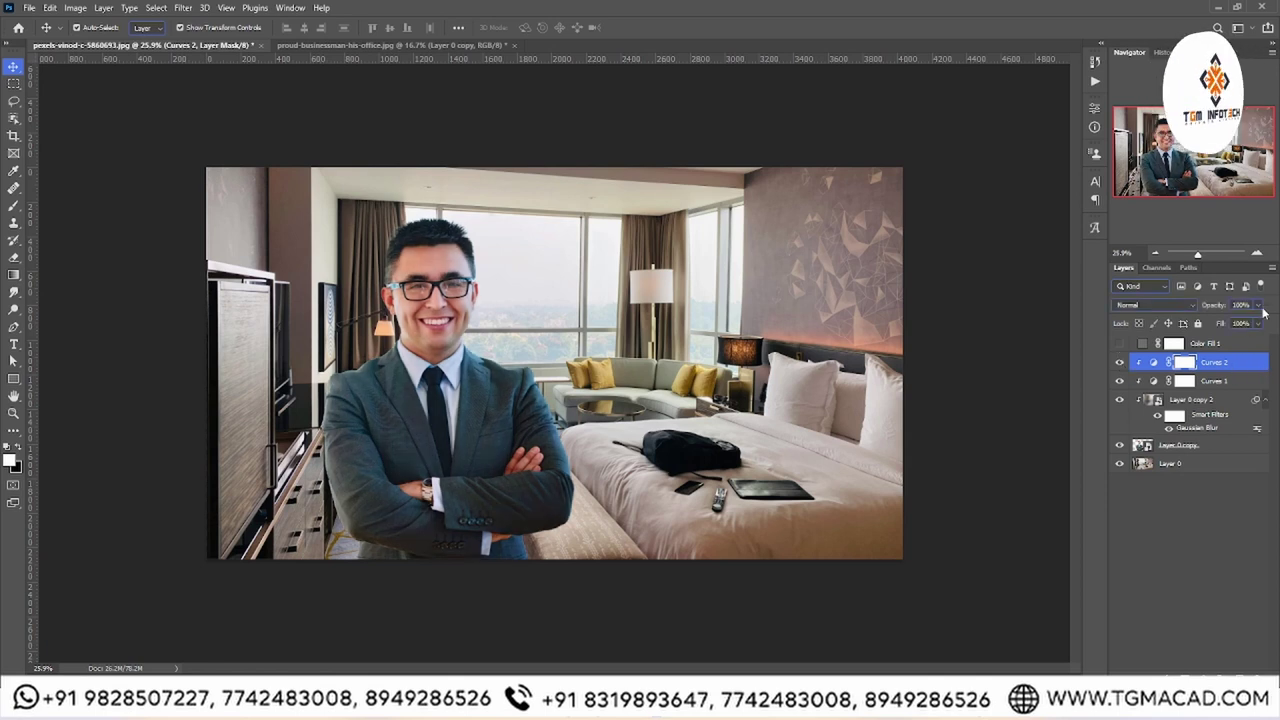
left_click_drag(1257, 305, 1235, 323)
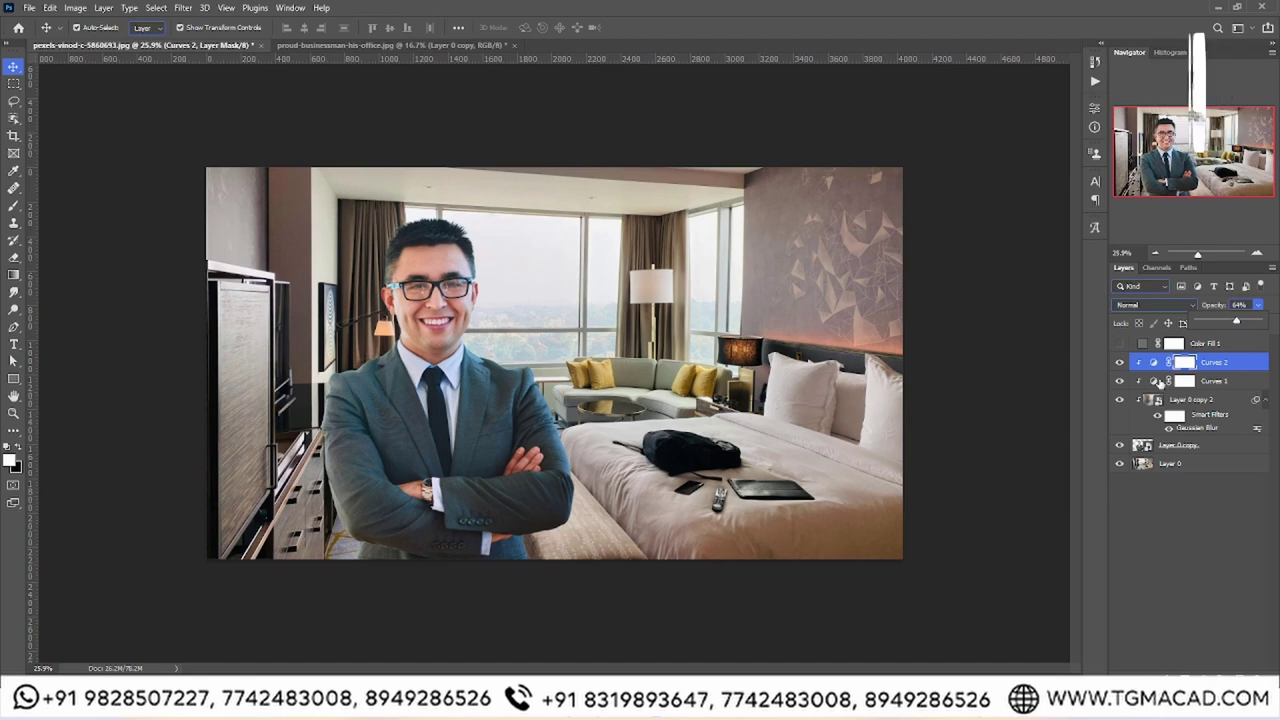
left_click(953, 489)
key("ctrl+0")
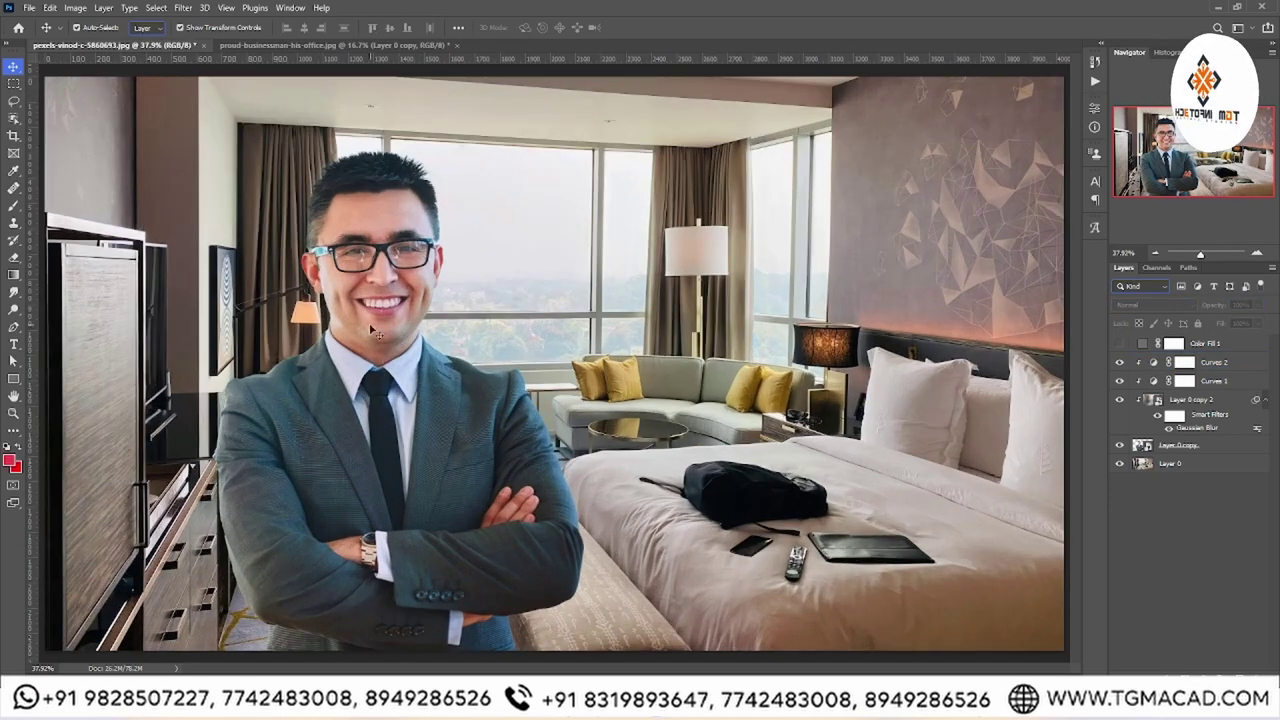
Preview the composite in greyscale with Color Fill 1, hide it again, and select Curves 2.
left_click(371, 347)
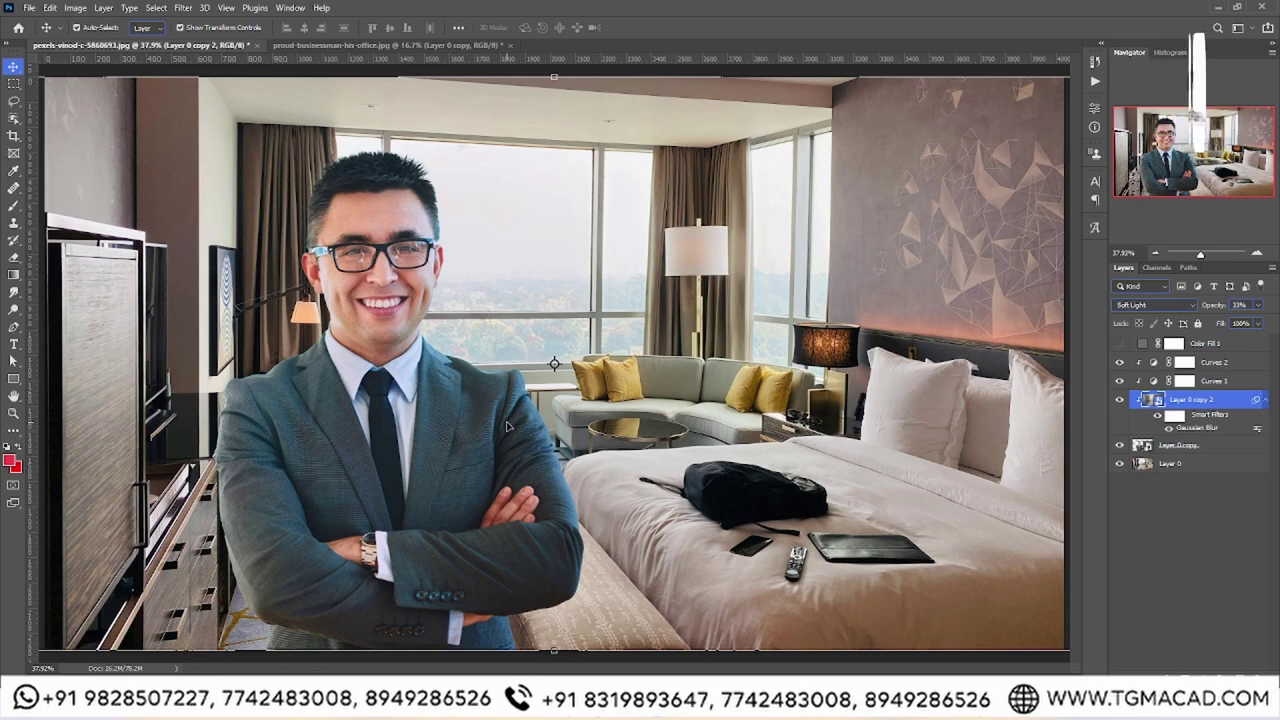
left_click(1256, 344)
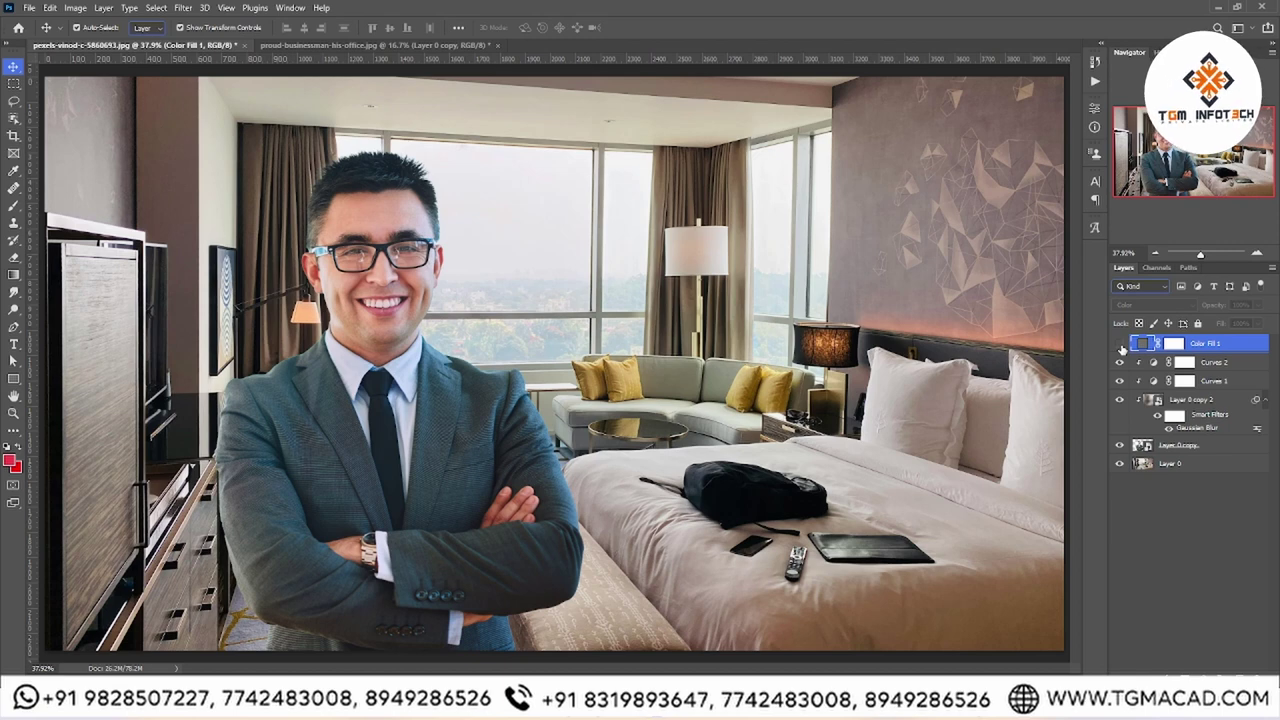
left_click(1121, 344)
left_click(1120, 344)
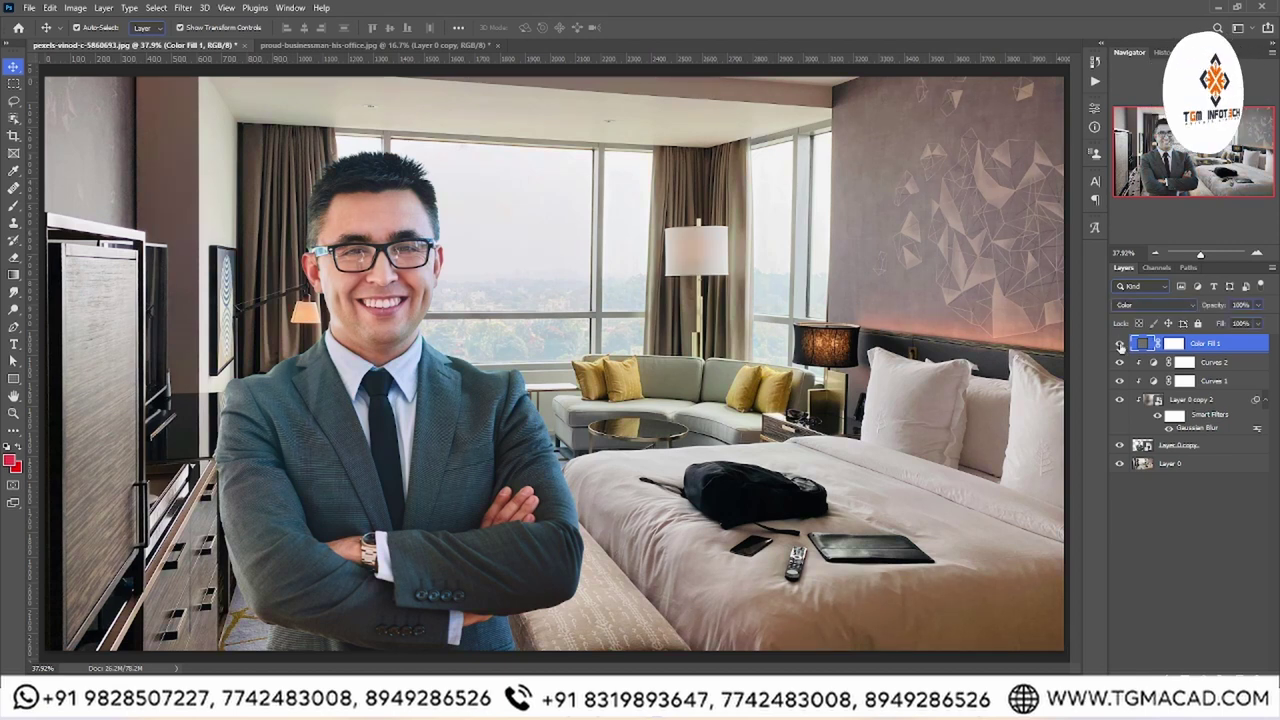
left_click(1121, 344)
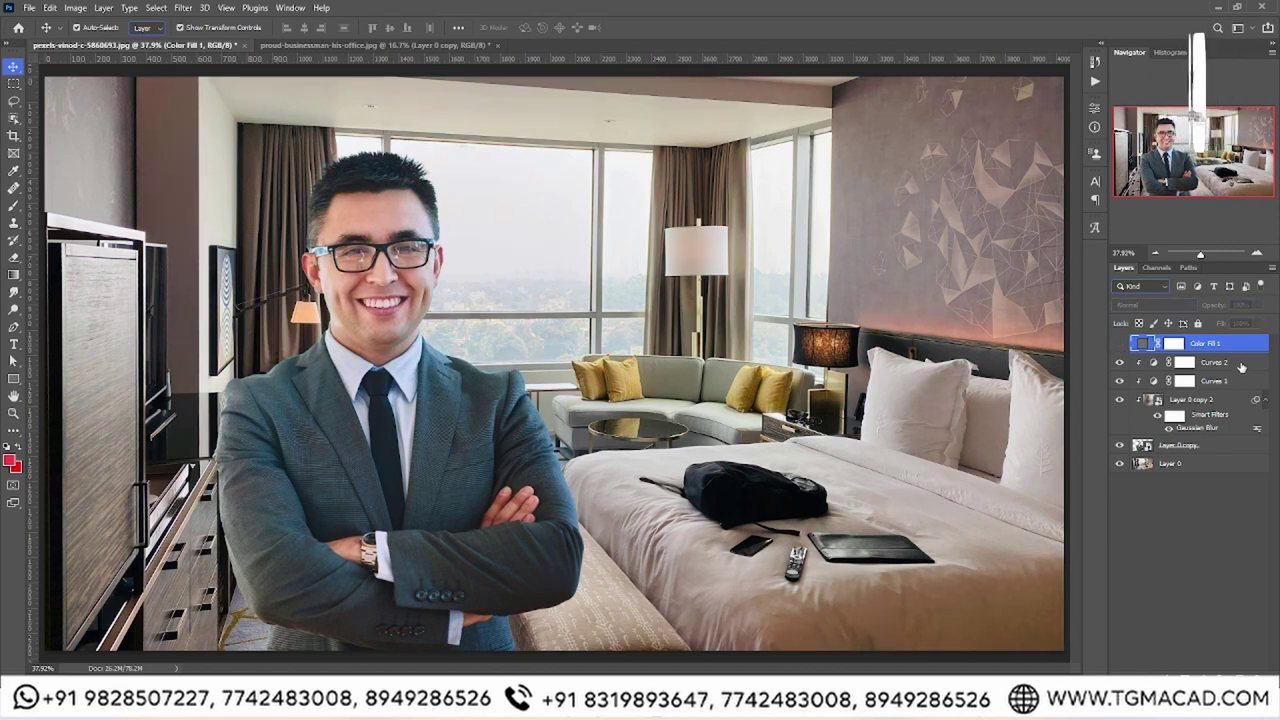
left_click(1241, 366)
left_click(1197, 690)
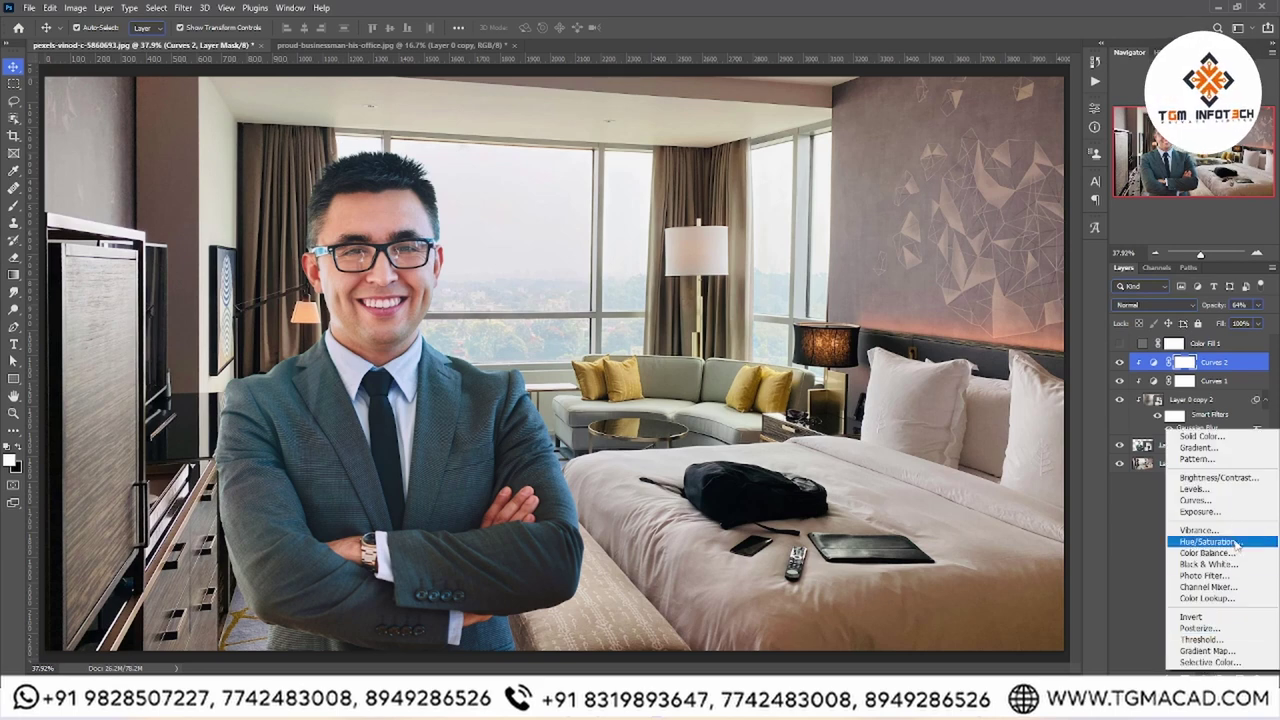
Add a Hue/Saturation layer clipped to the businessman with Saturation -22, checking it at 100%.
left_click(1210, 541)
left_click(981, 552)
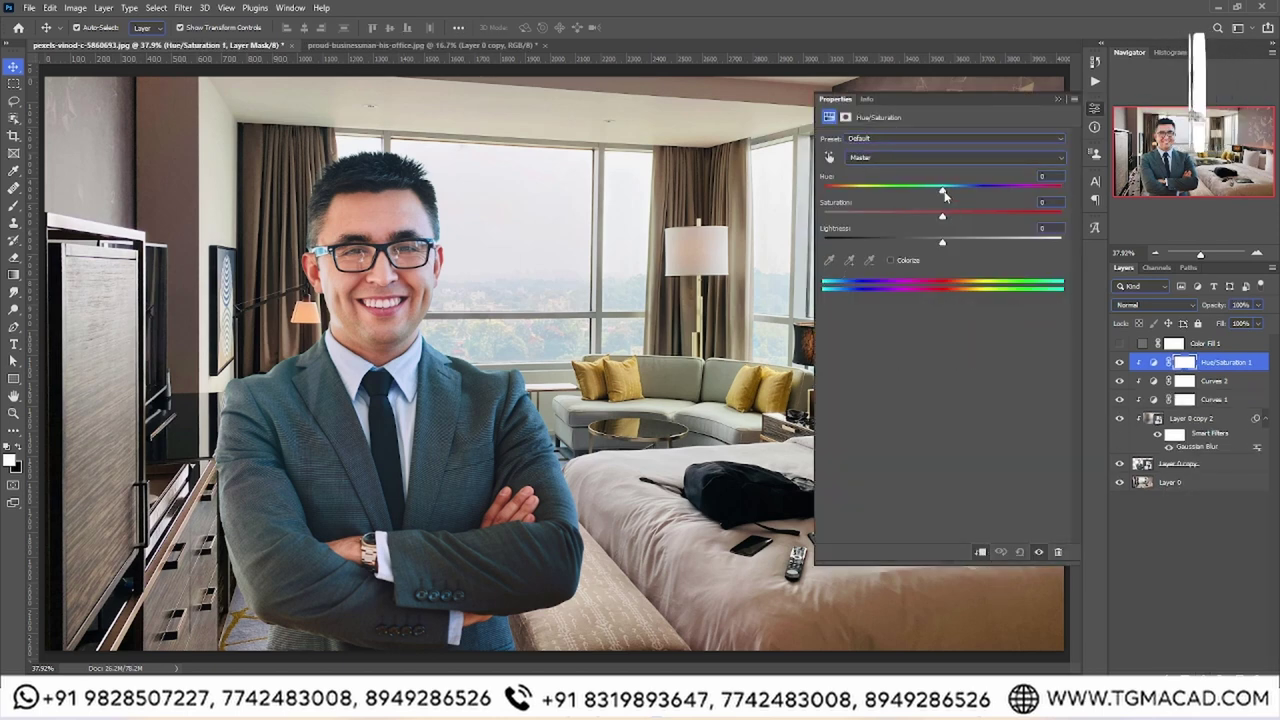
mouse_move(942, 216)
left_mouse_down()
mouse_move(996, 216)
mouse_move(916, 225)
left_mouse_up()
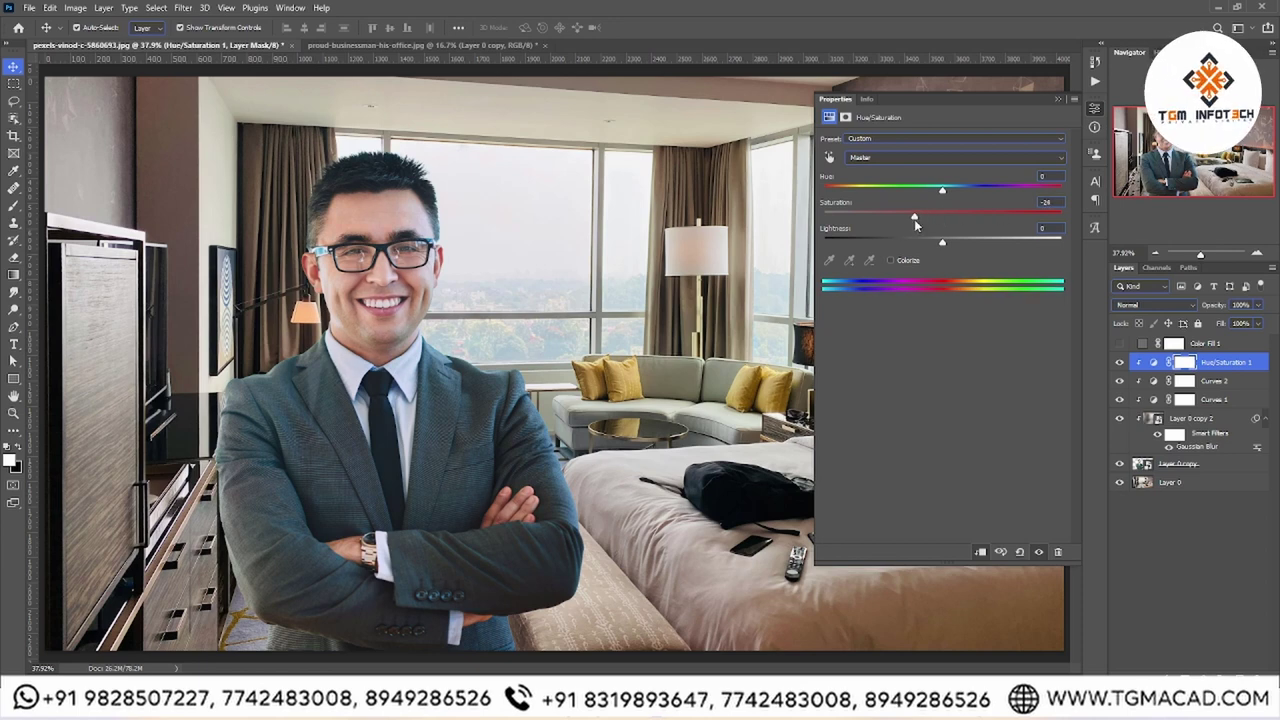
left_click_drag(914, 220, 924, 220)
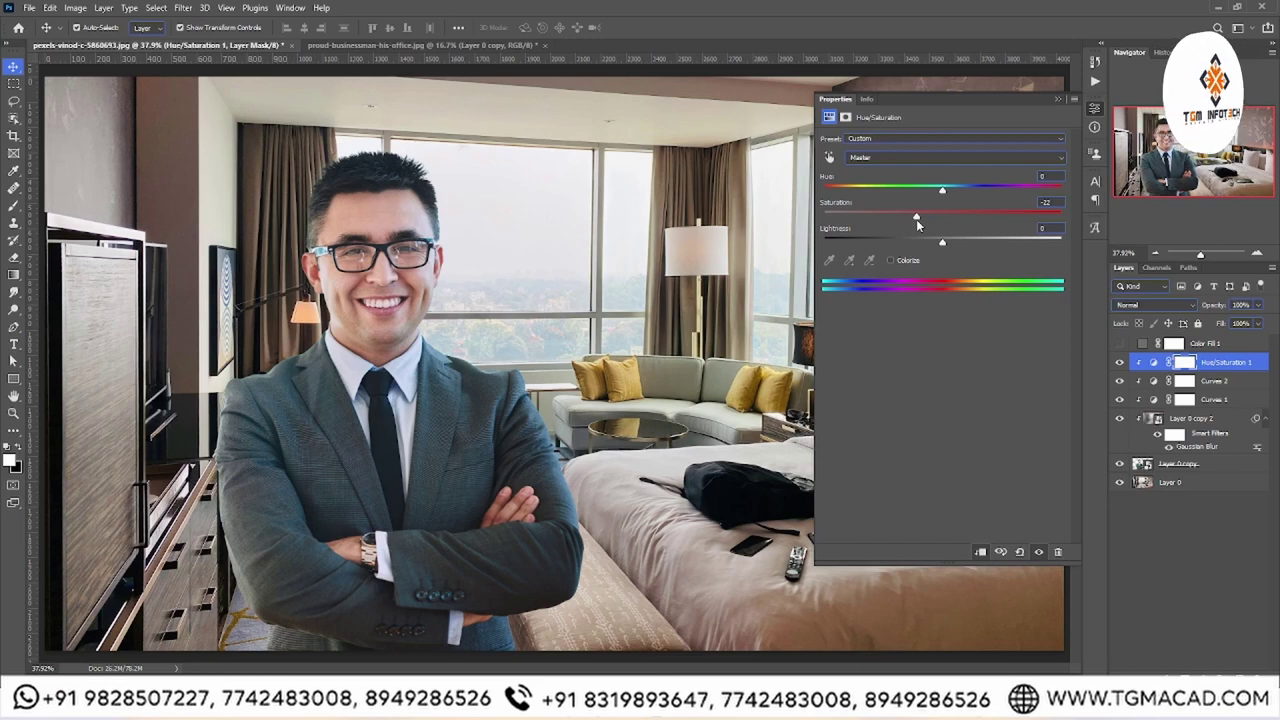
key("z")
key("ctrl+1")
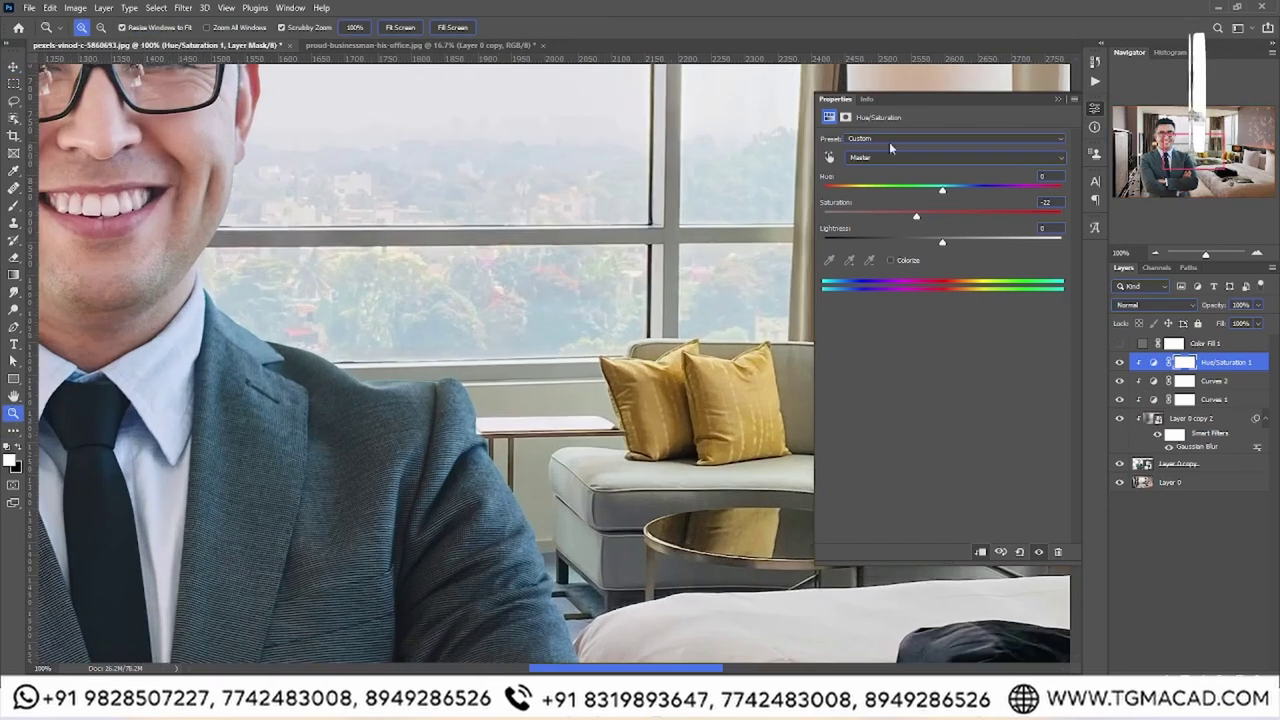
left_click(1058, 98)
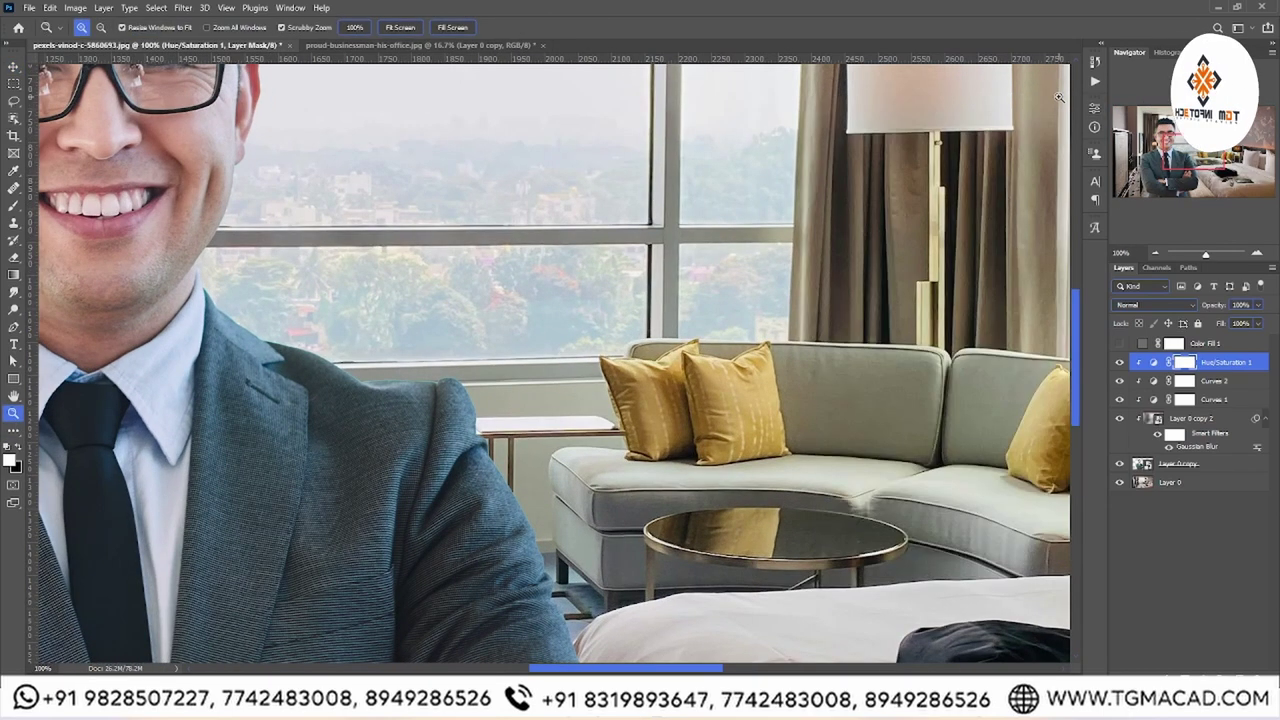
mouse_move(1058, 98)
left_mouse_down()
mouse_move(846, 305)
mouse_move(940, 308)
left_mouse_up()
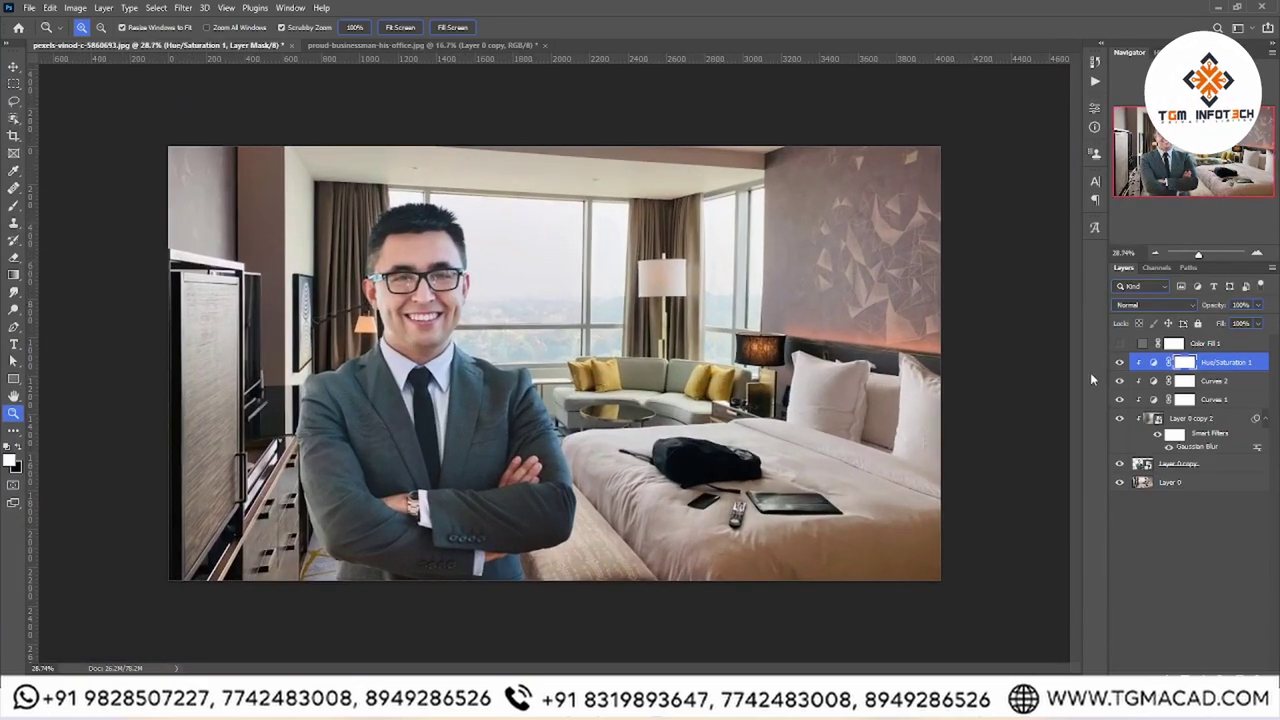
Delete Color Fill 1 and group the businessman's layers into Group 1.
left_click(1236, 346)
key("Delete")
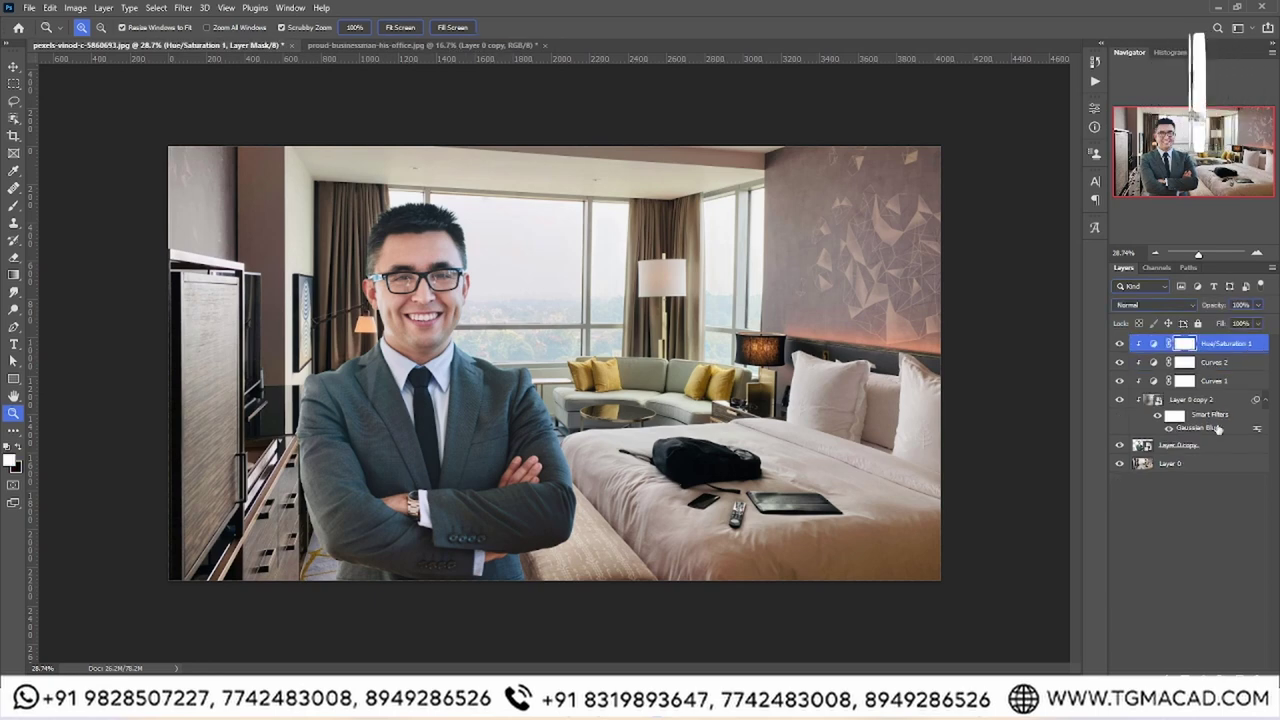
left_click(1208, 450, "shift")
key("ctrl+g")
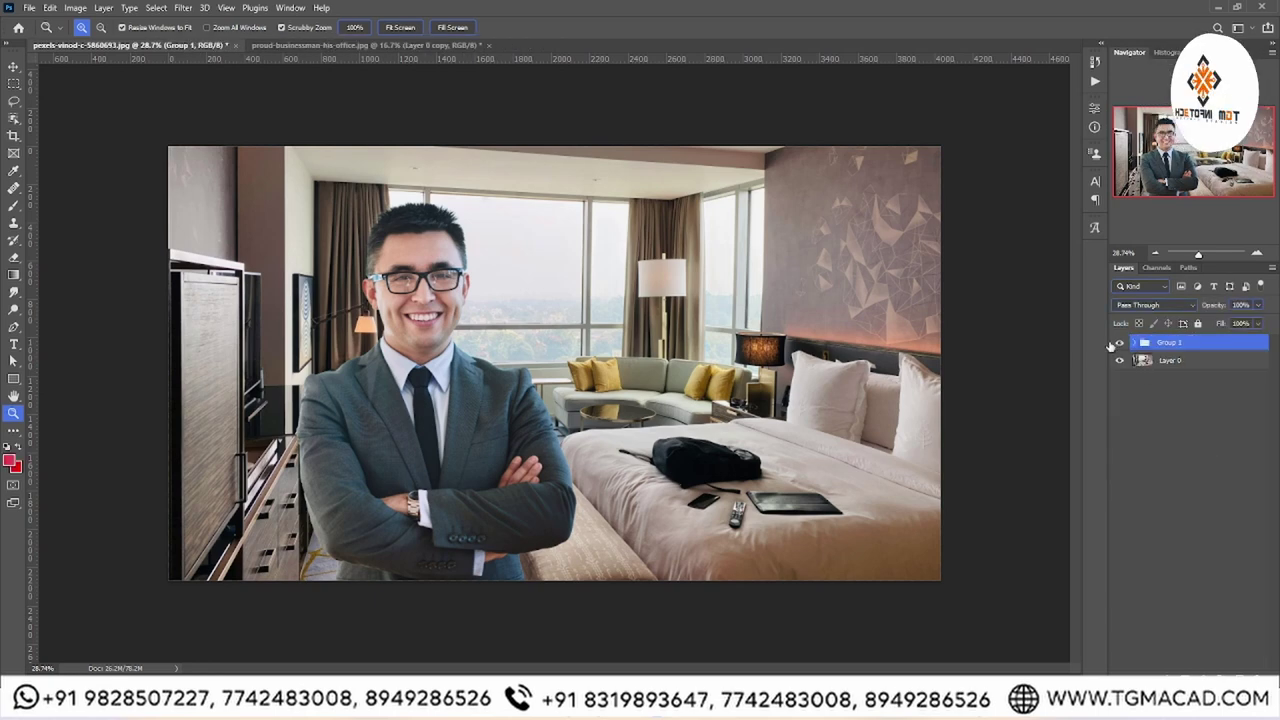
Toggle Group 1, Hue/Saturation 1 and the colour adjustments off and on to compare.
left_click(1119, 342)
left_click(1119, 342)
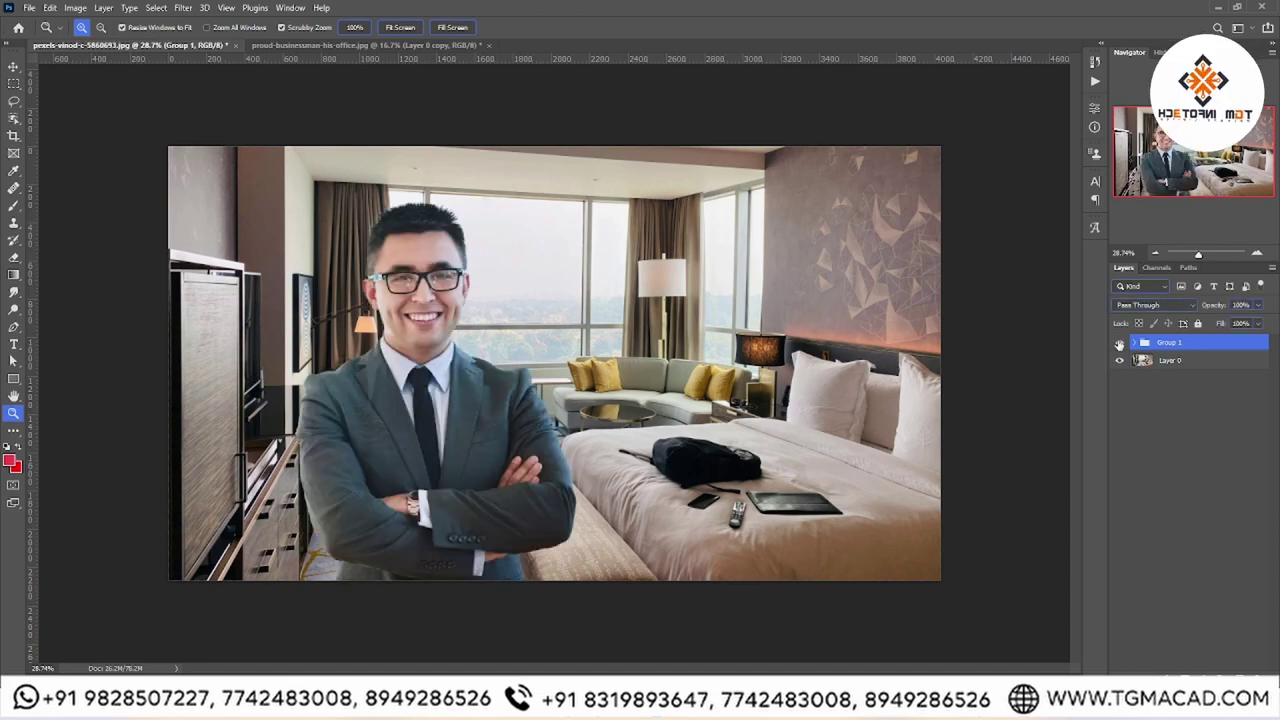
scroll(695, 335, "up", 1)
left_click(1133, 343)
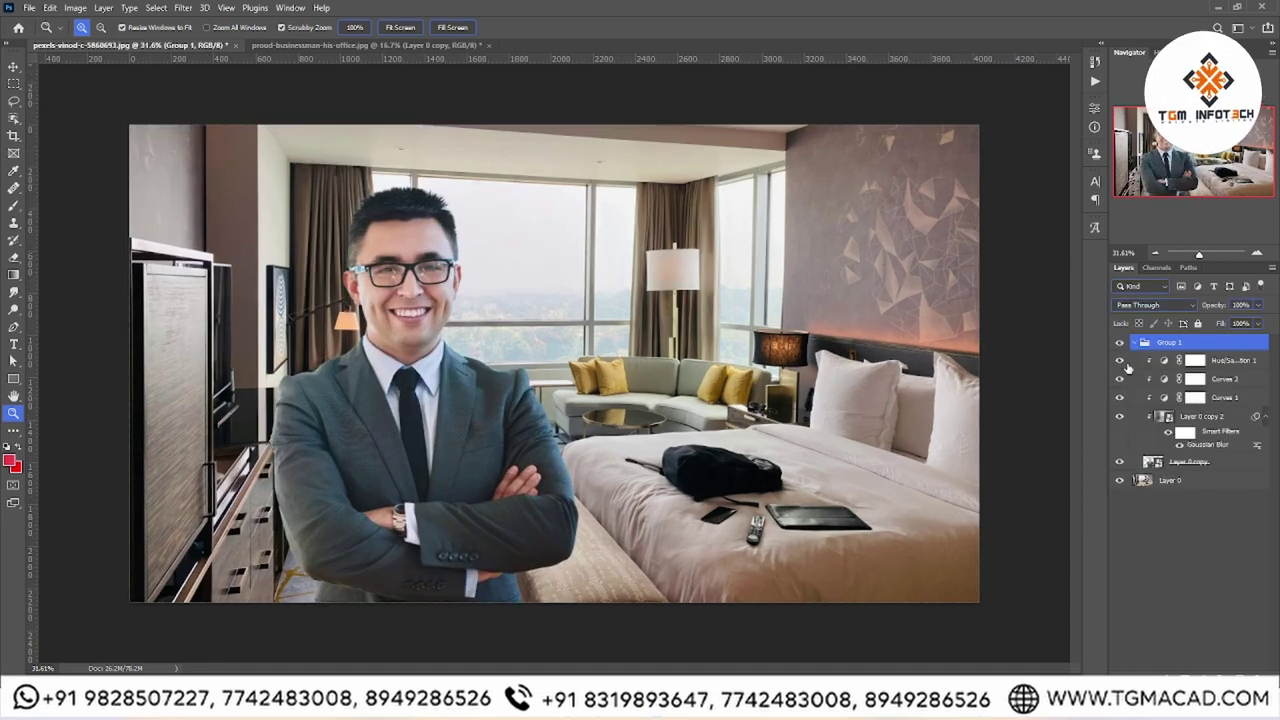
left_click(1220, 366)
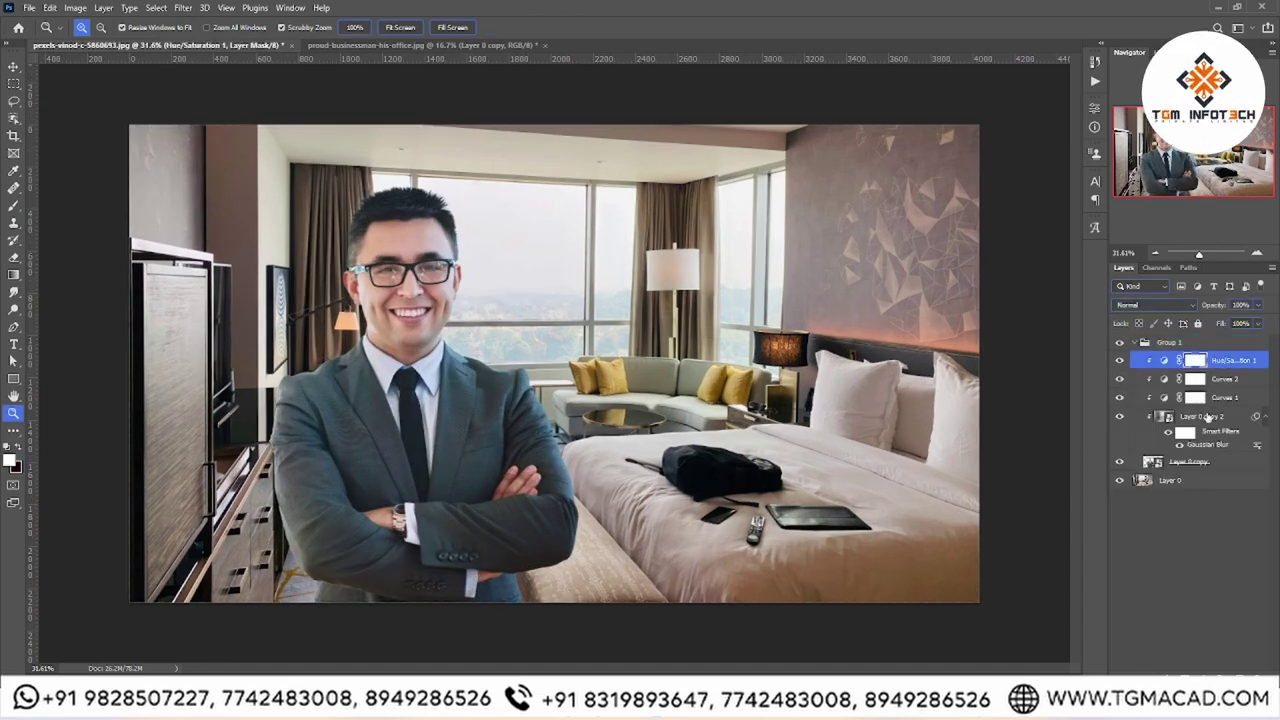
left_click(1119, 360)
left_click(1120, 361)
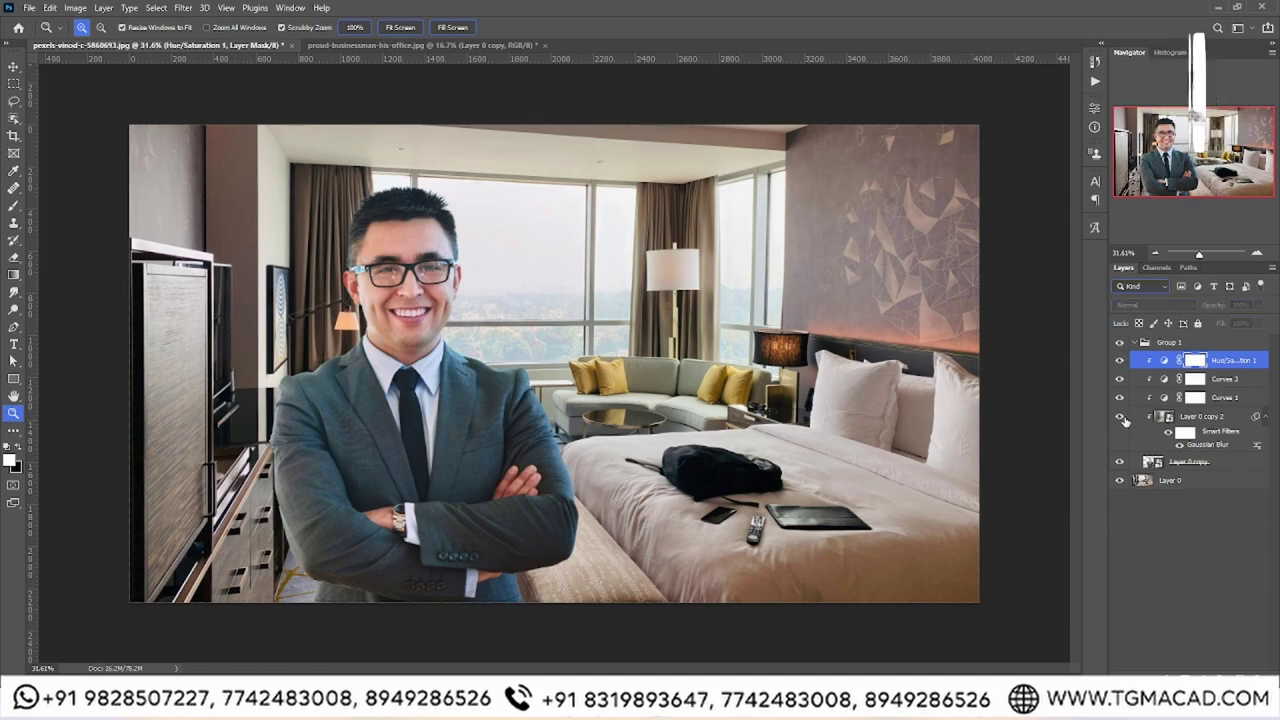
left_click_drag(1119, 360, 1123, 412)
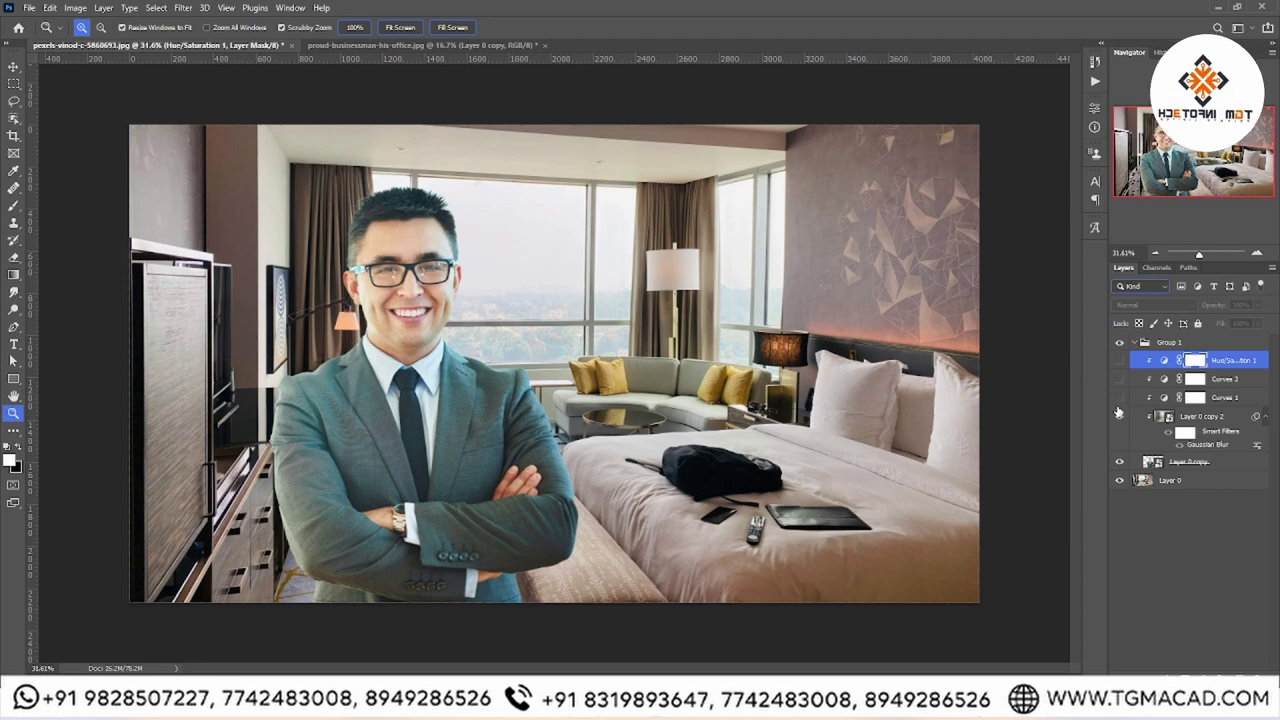
left_click_drag(1119, 412, 1119, 360)
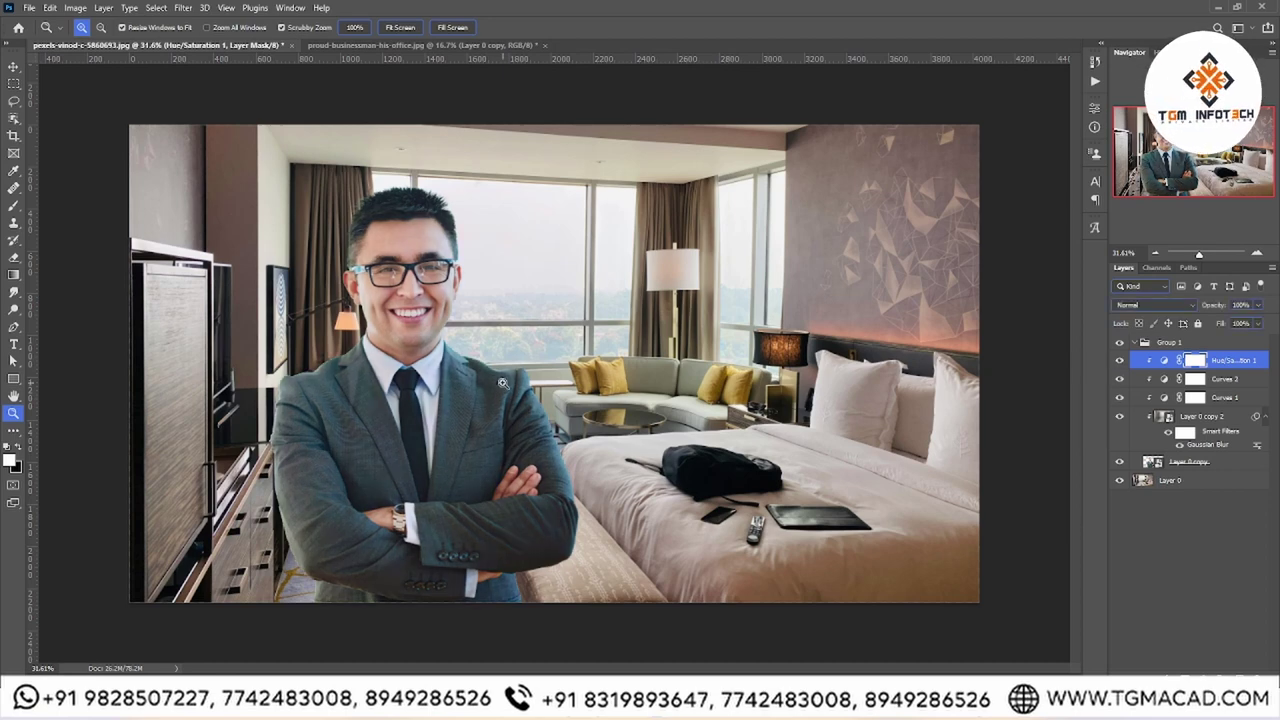
Select Layer 0 copy 2 with the Move tool, then select Group 1.
key("v")
left_click(378, 410)
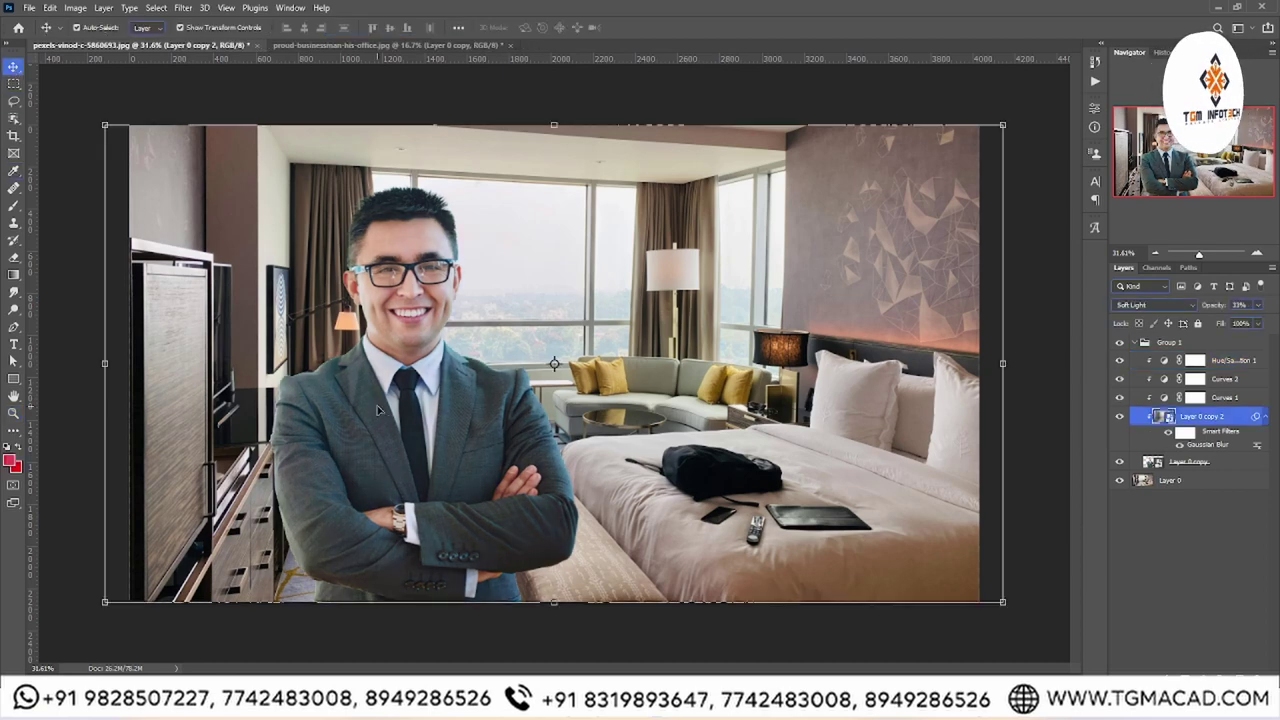
left_click(1211, 346)
scroll(528, 380, "up", 2)
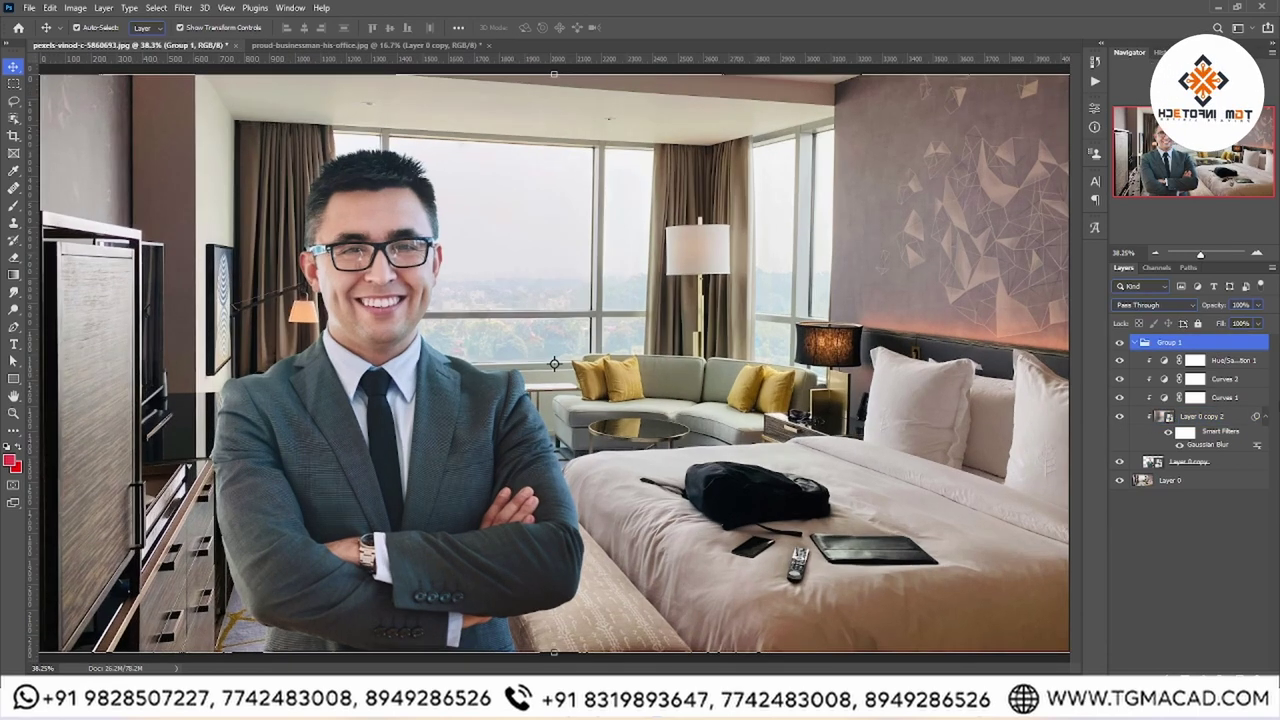
Group all layers into Group 2, discard a trial smart-object copy, and select Hue/Saturation 1.
left_click(1202, 489, "shift")
key("ctrl+g")
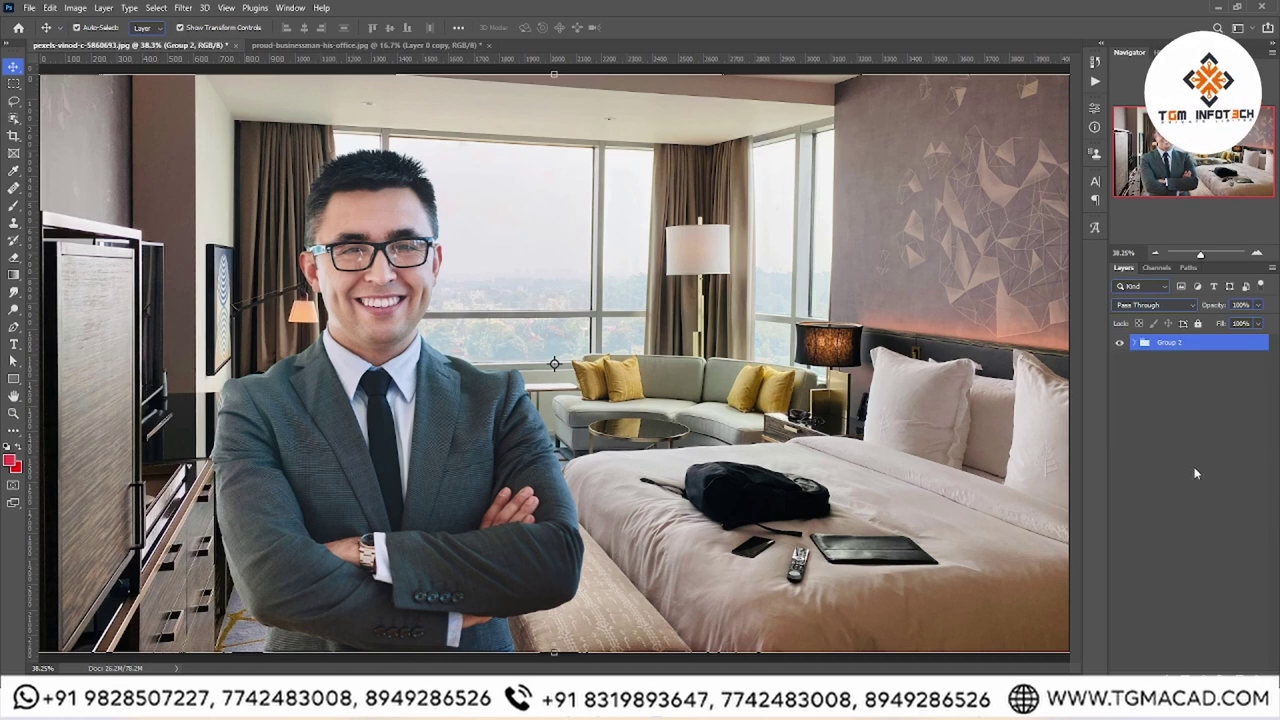
key("ctrl+j")
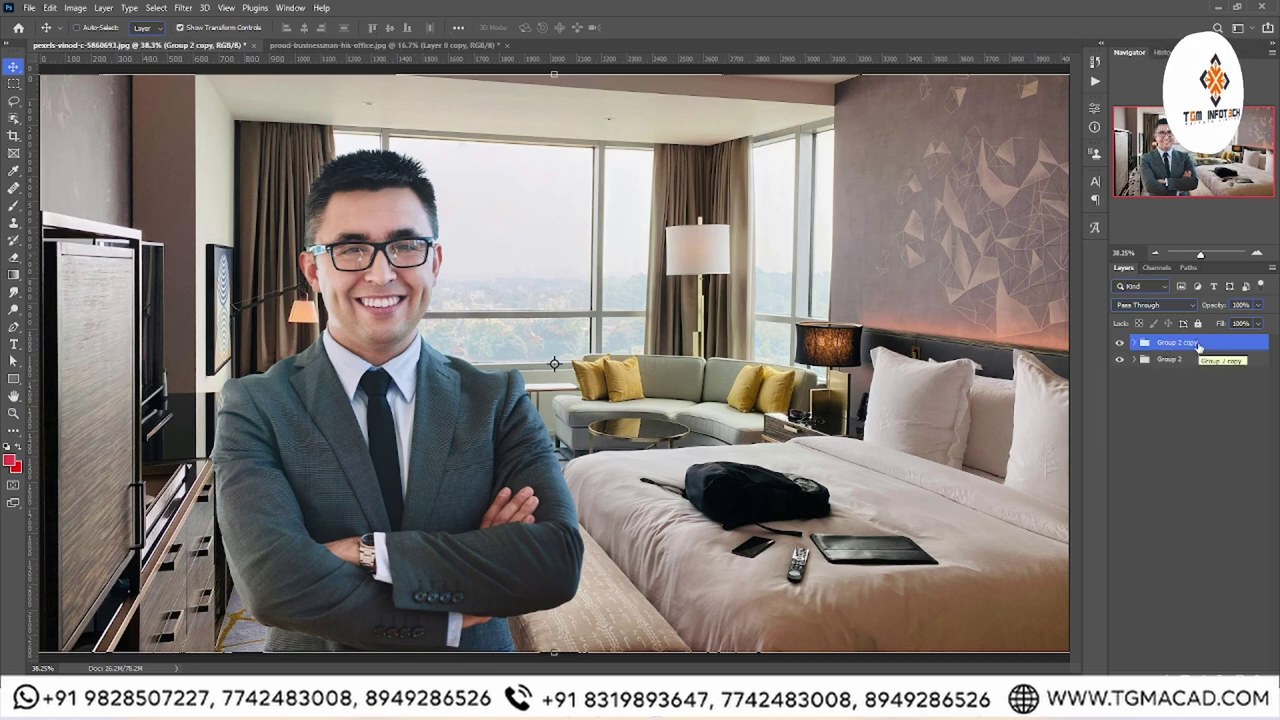
right_click(1182, 347)
left_click(1100, 318)
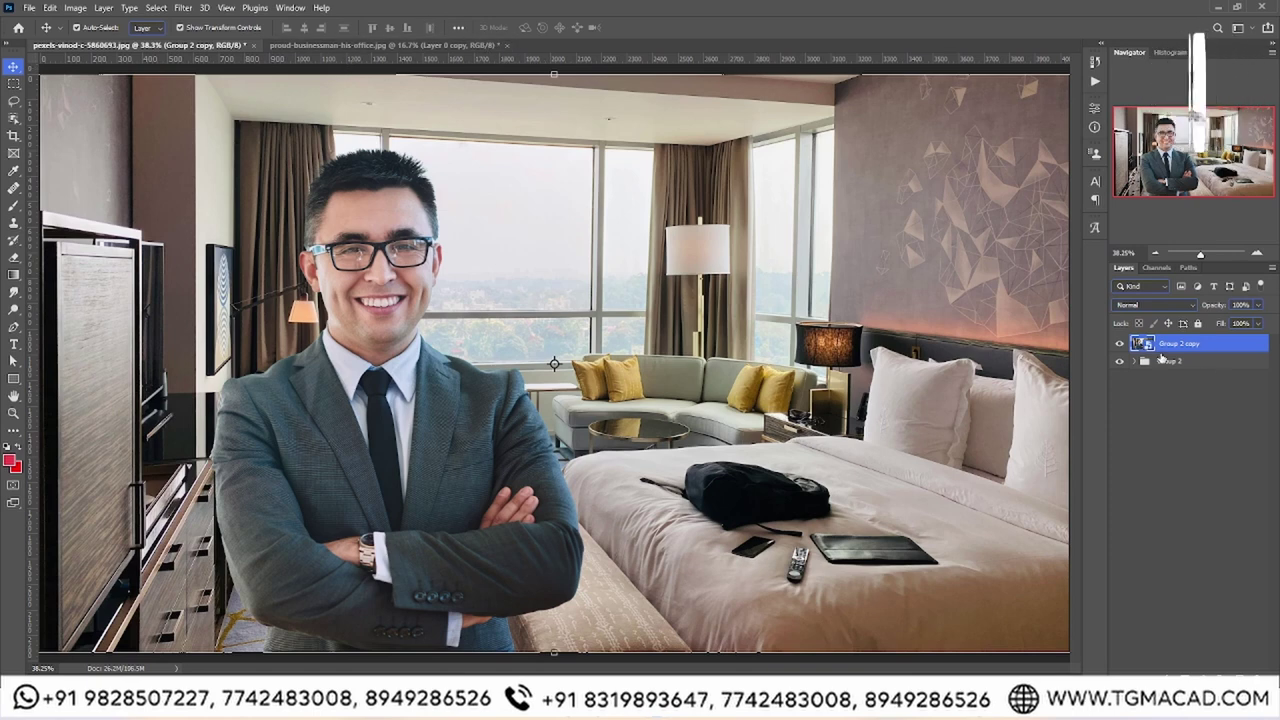
key("Delete")
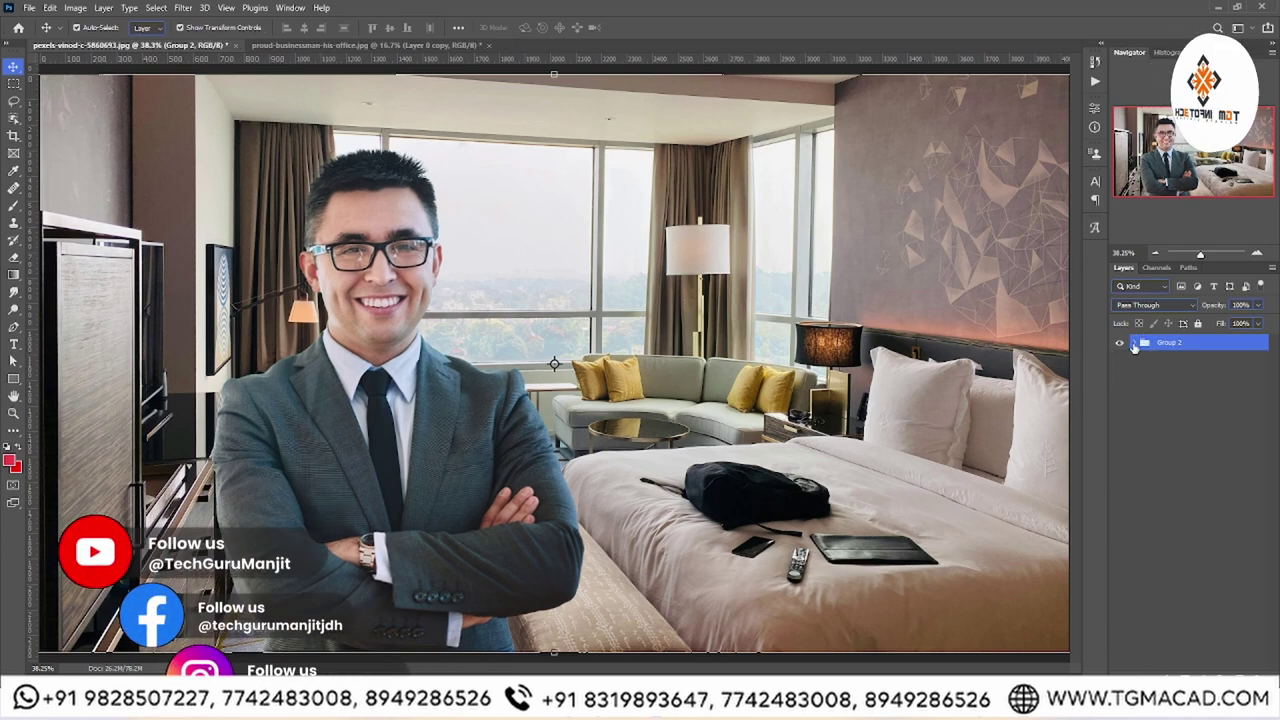
left_click(1134, 343)
left_click(1207, 377)
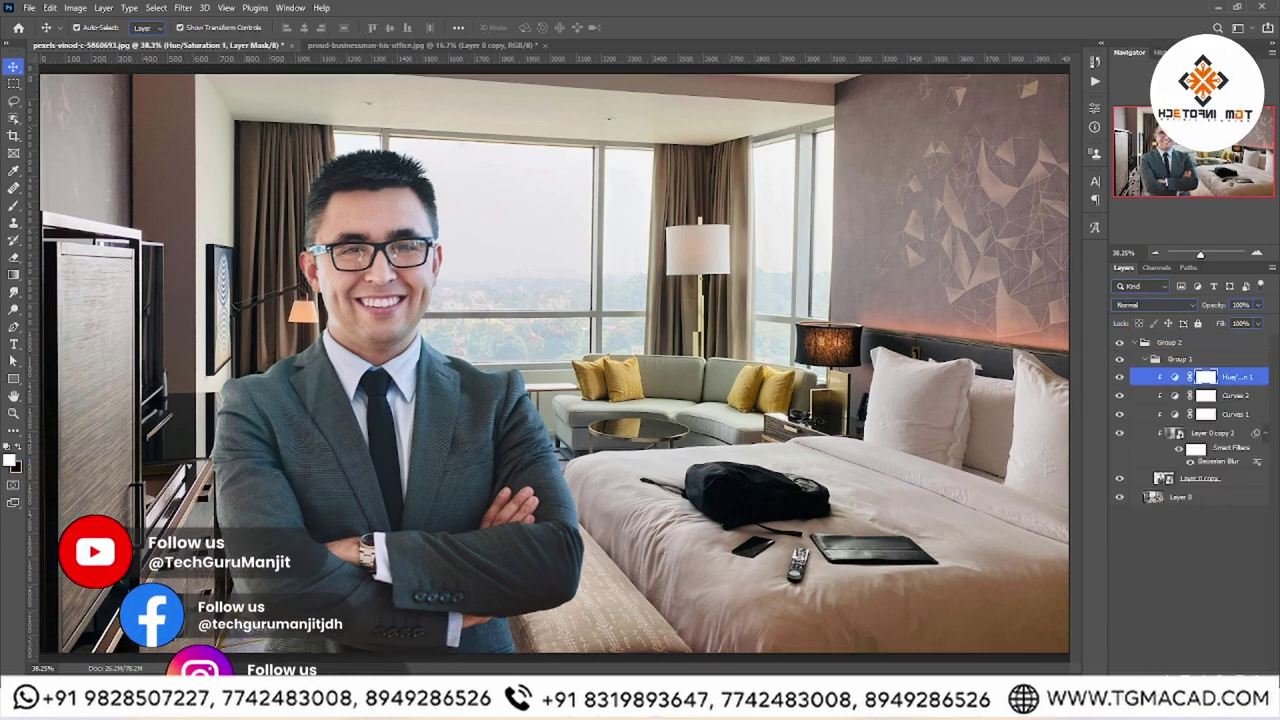
Reduce the Cyans saturation in Hue/Saturation 1 to about -47 and fit the composite to the window.
double_click(1176, 377)
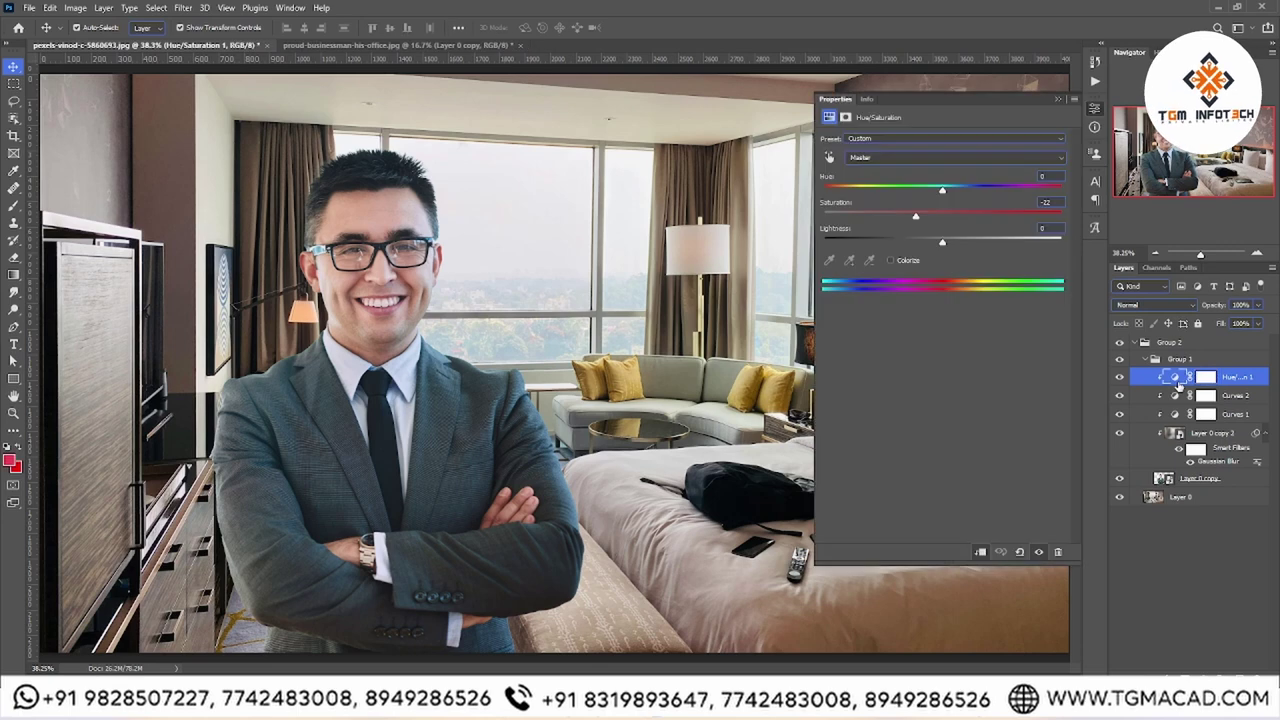
left_click(884, 160)
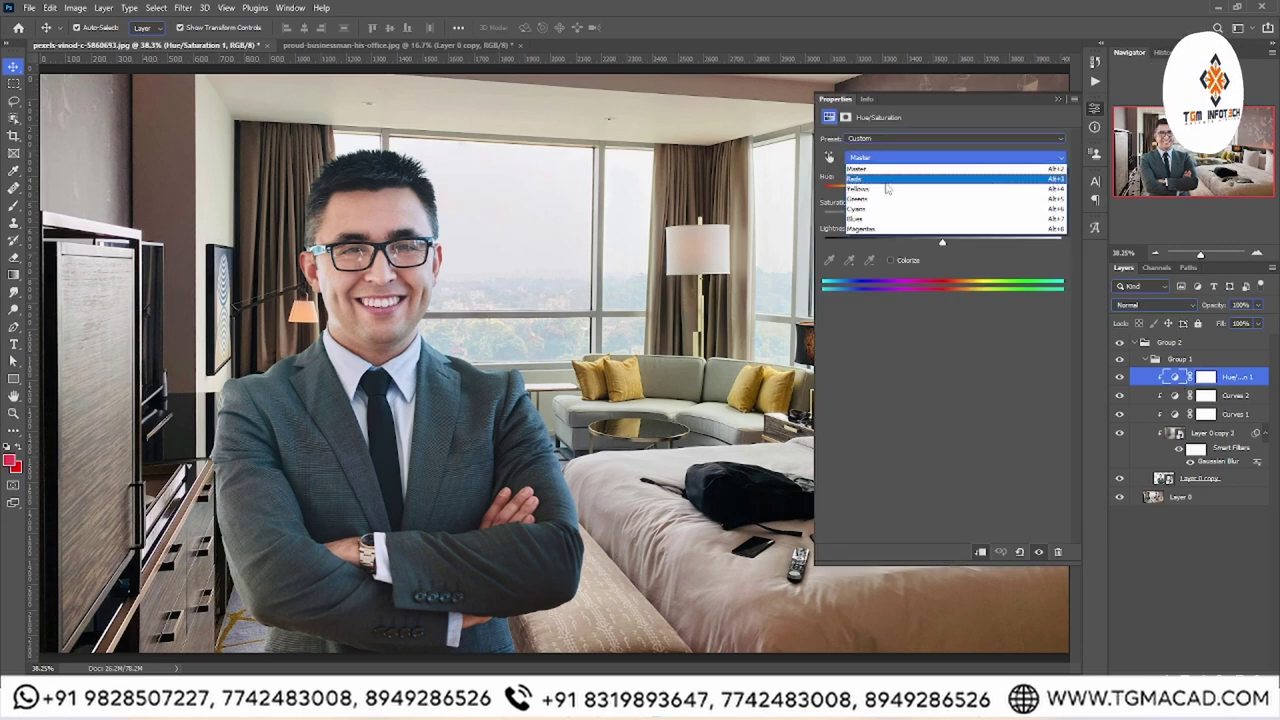
left_click(860, 168)
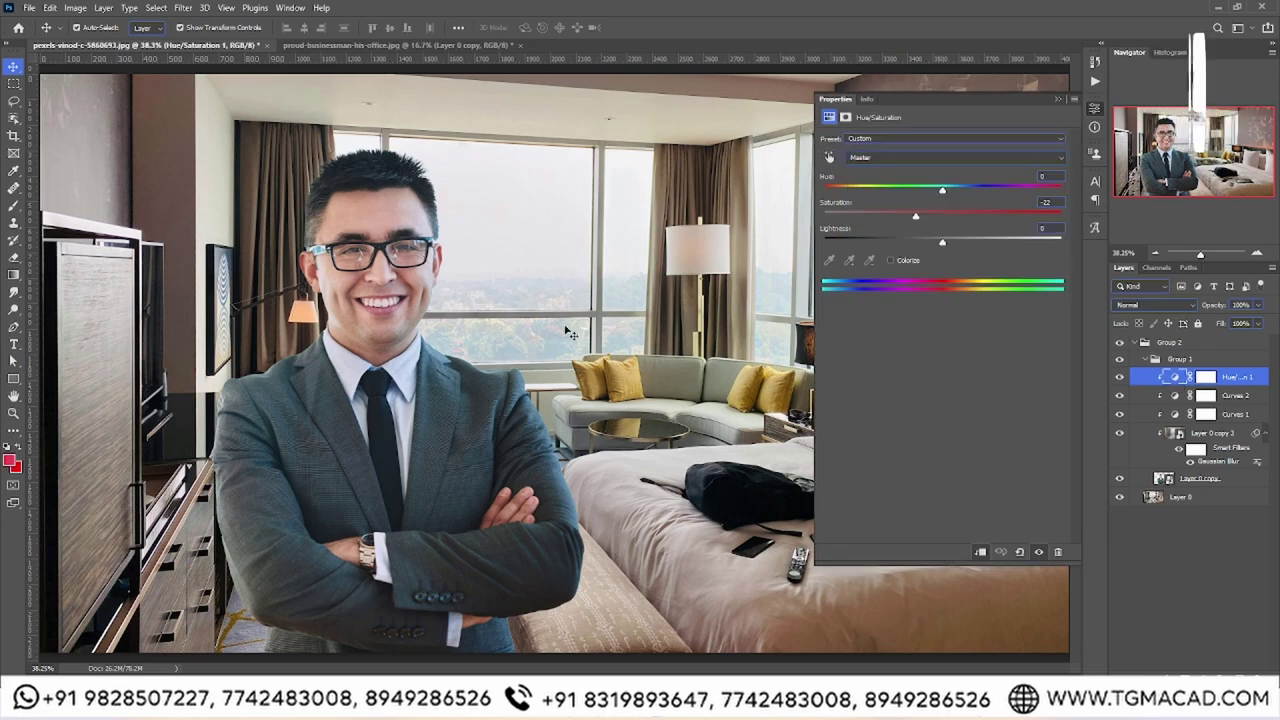
left_click(829, 157)
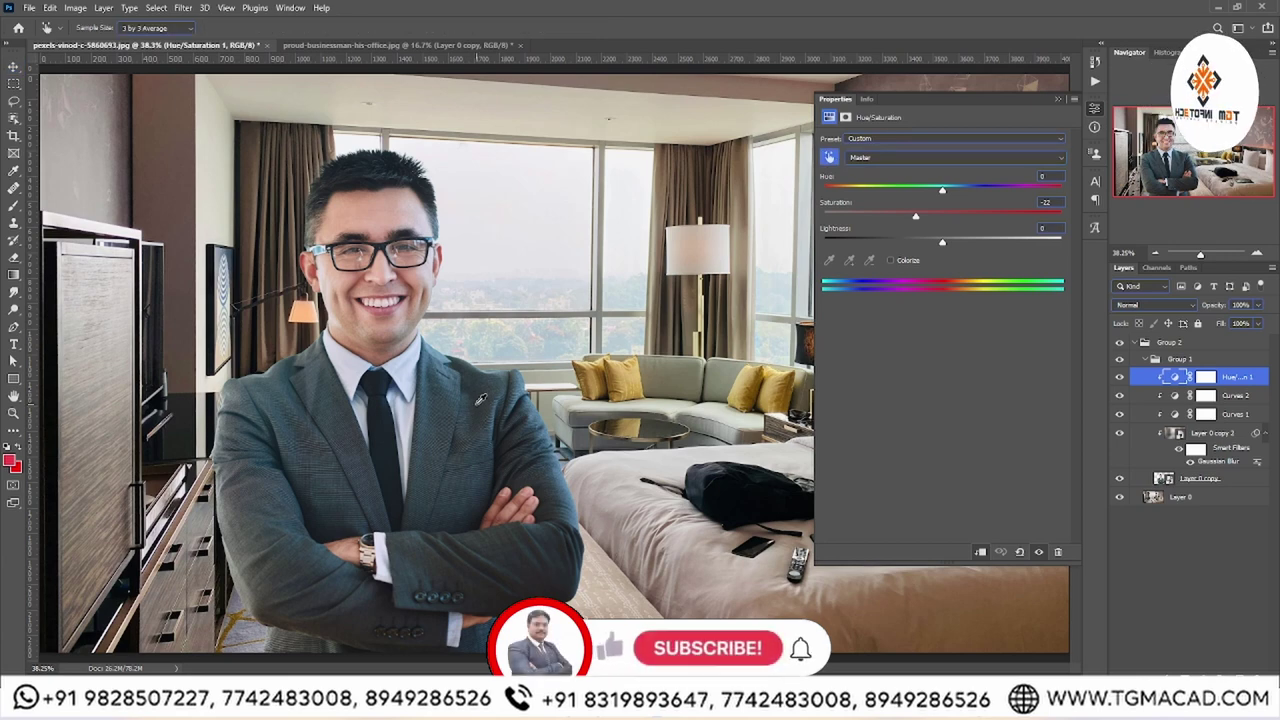
mouse_move(446, 408)
left_mouse_down()
mouse_move(413, 405)
mouse_move(424, 433)
mouse_move(404, 401)
left_mouse_up()
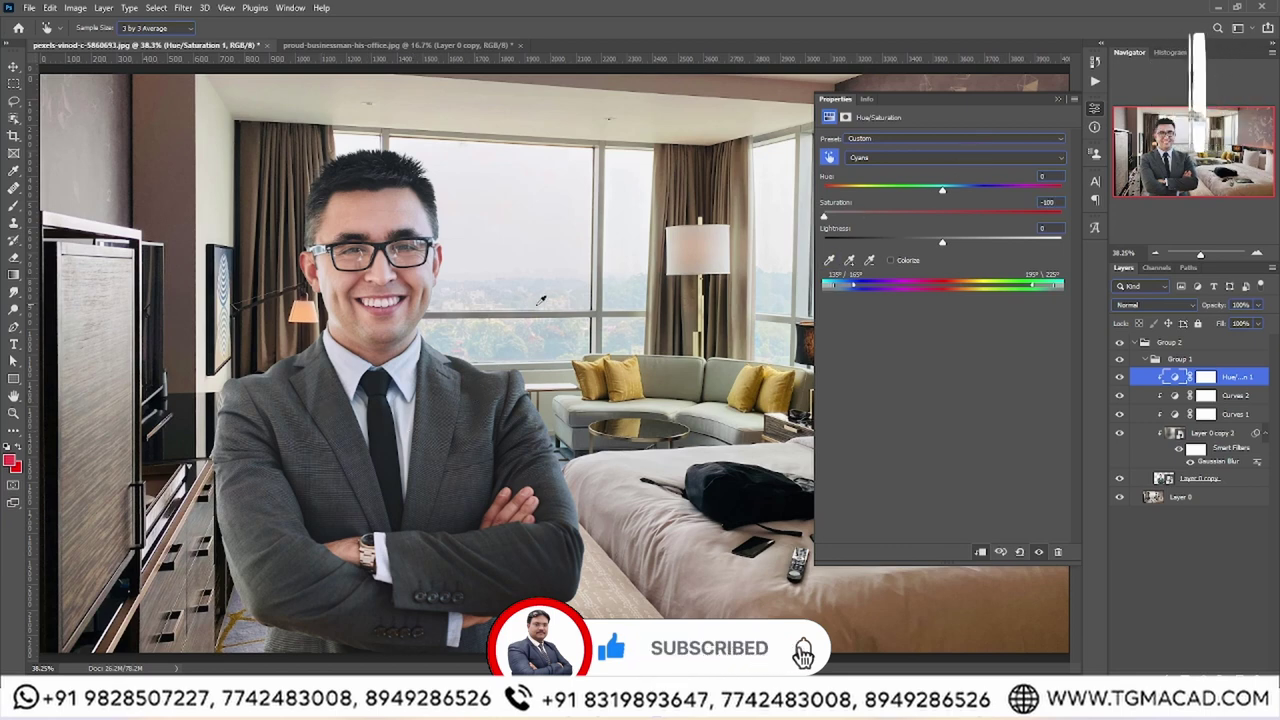
left_click_drag(824, 215, 883, 215)
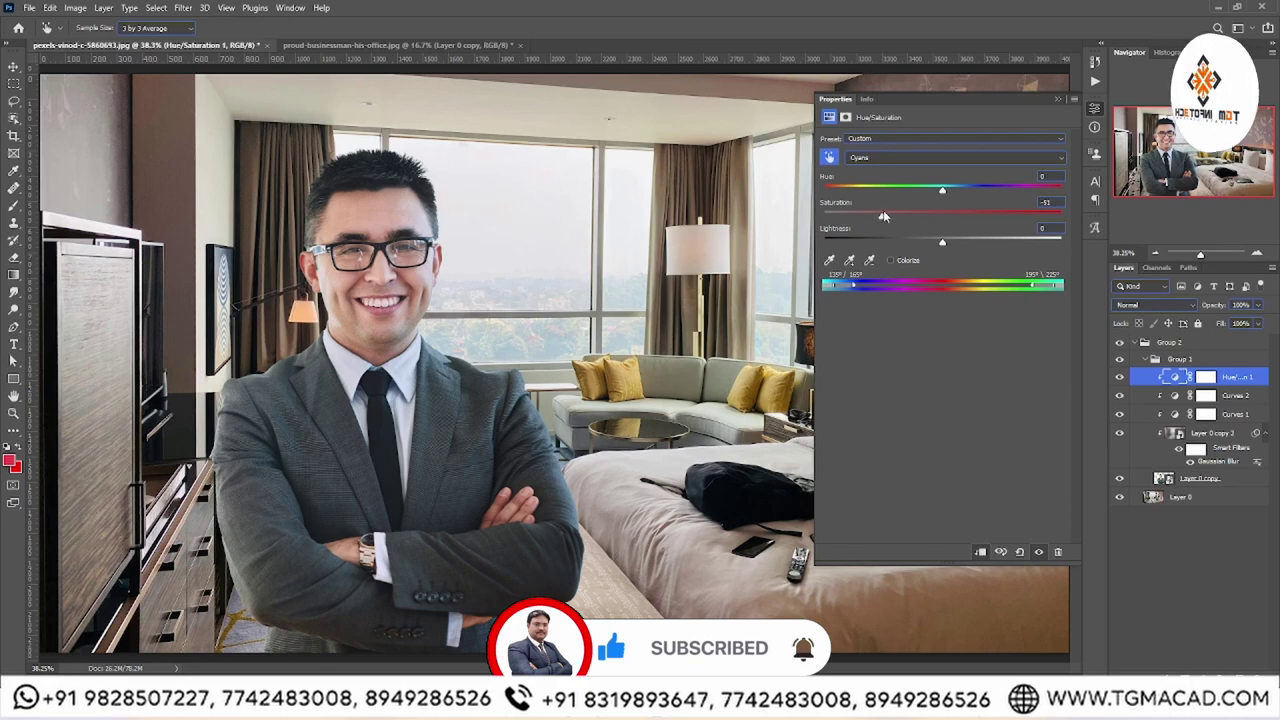
left_click(1057, 99)
key("ctrl+0")
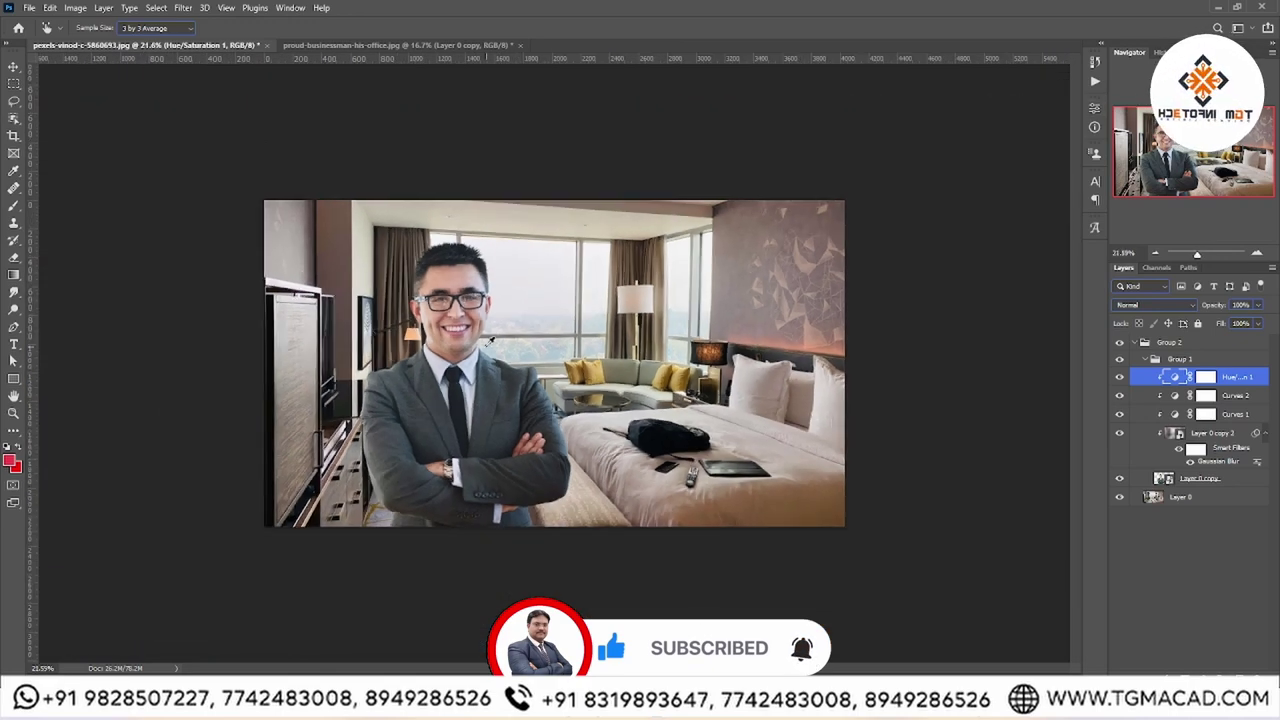
scroll(466, 322, "down", 2)
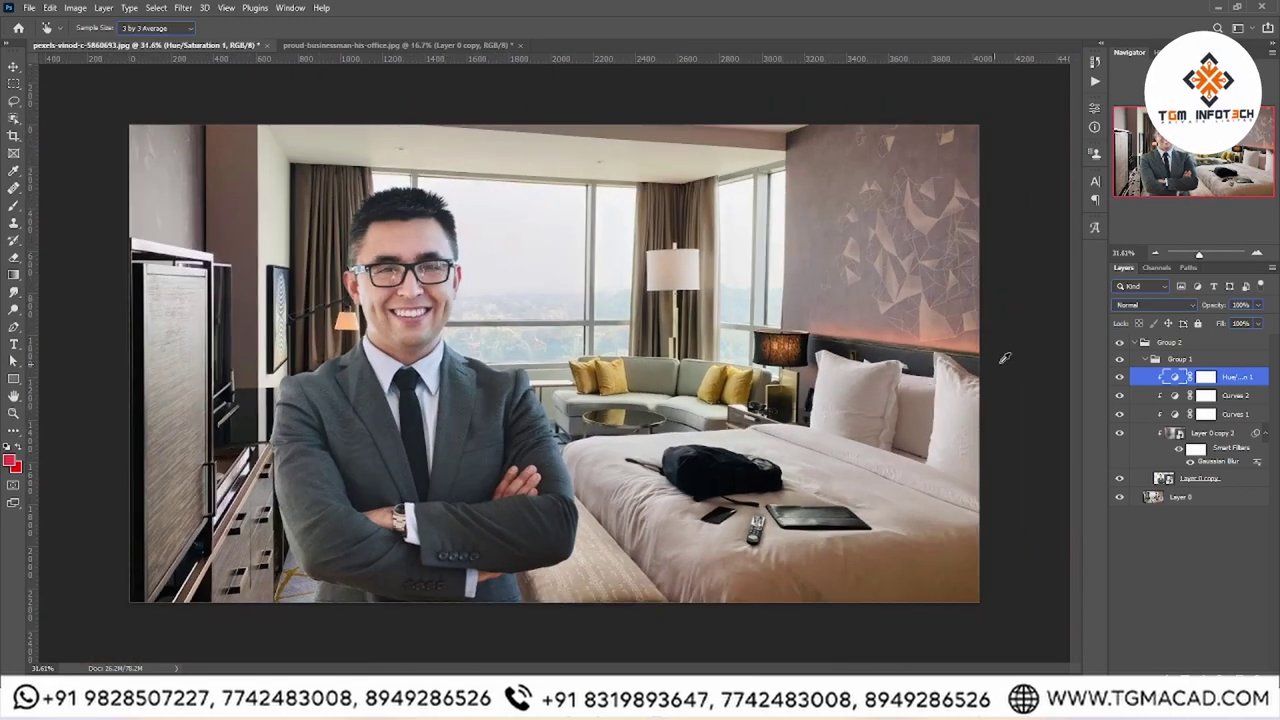
Duplicate Group 2 and convert Group 2 copy into a smart object.
left_click(1152, 360)
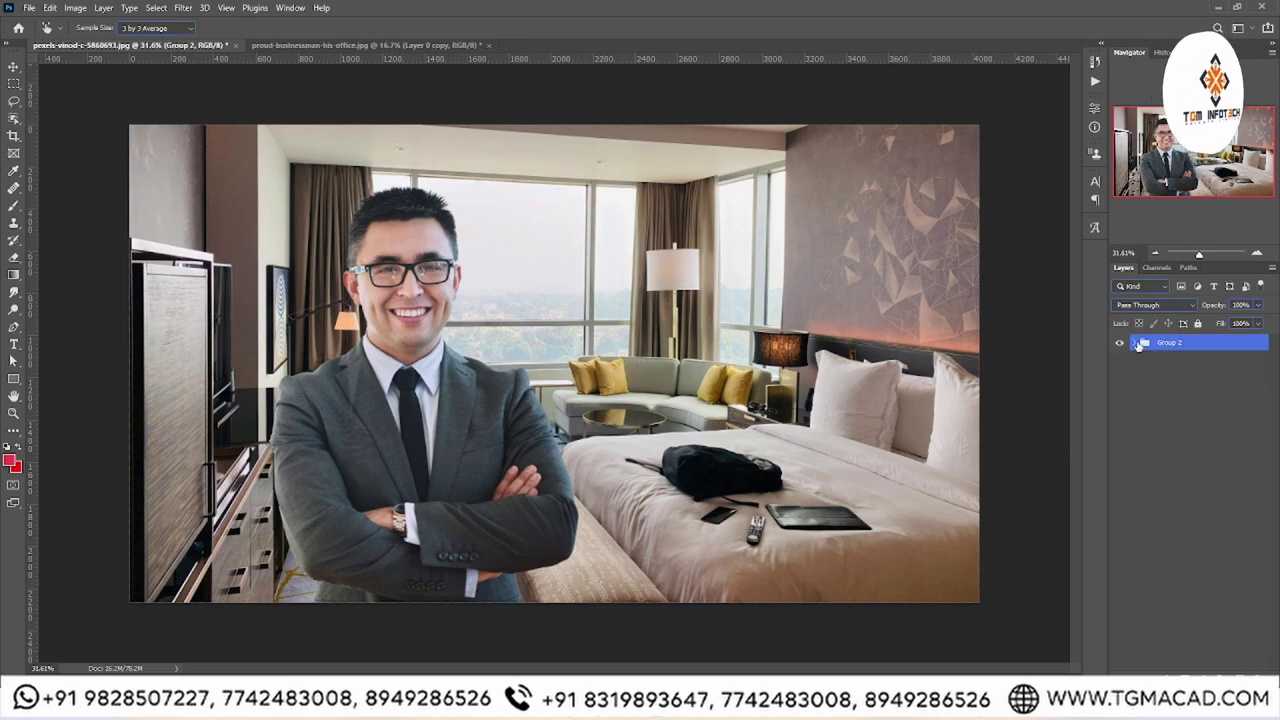
key("ctrl+j")
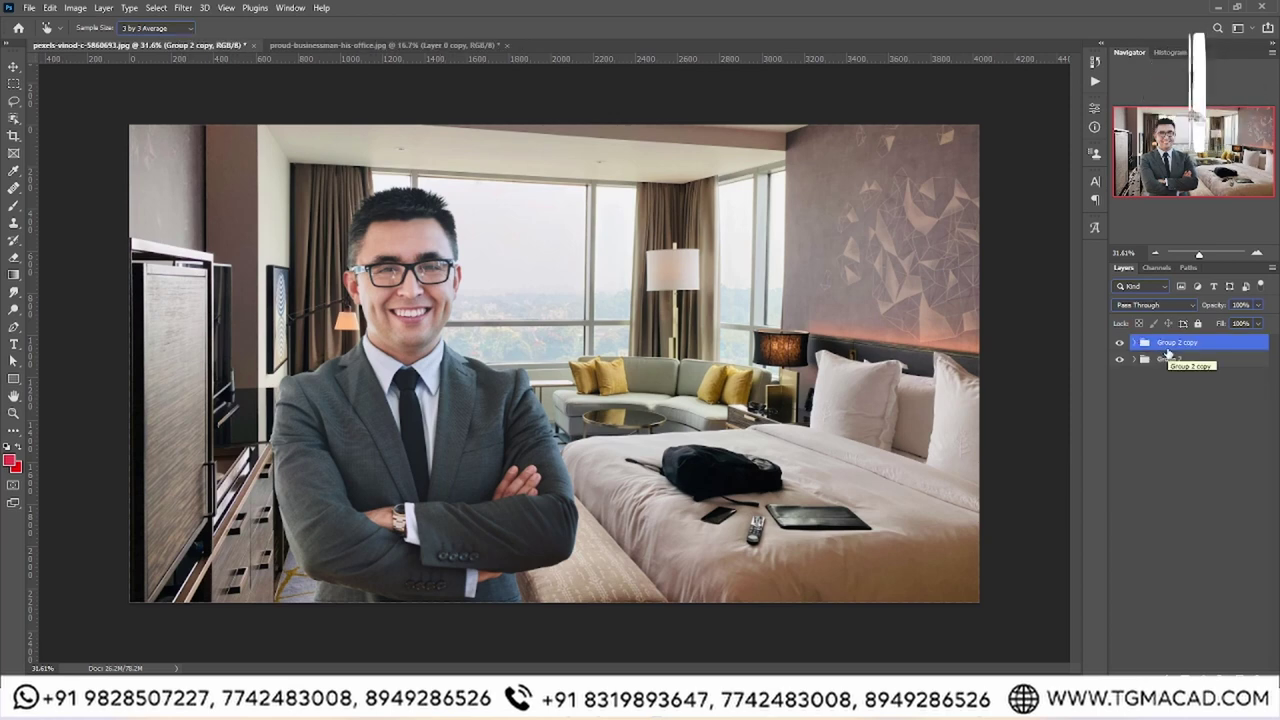
right_click(1175, 347)
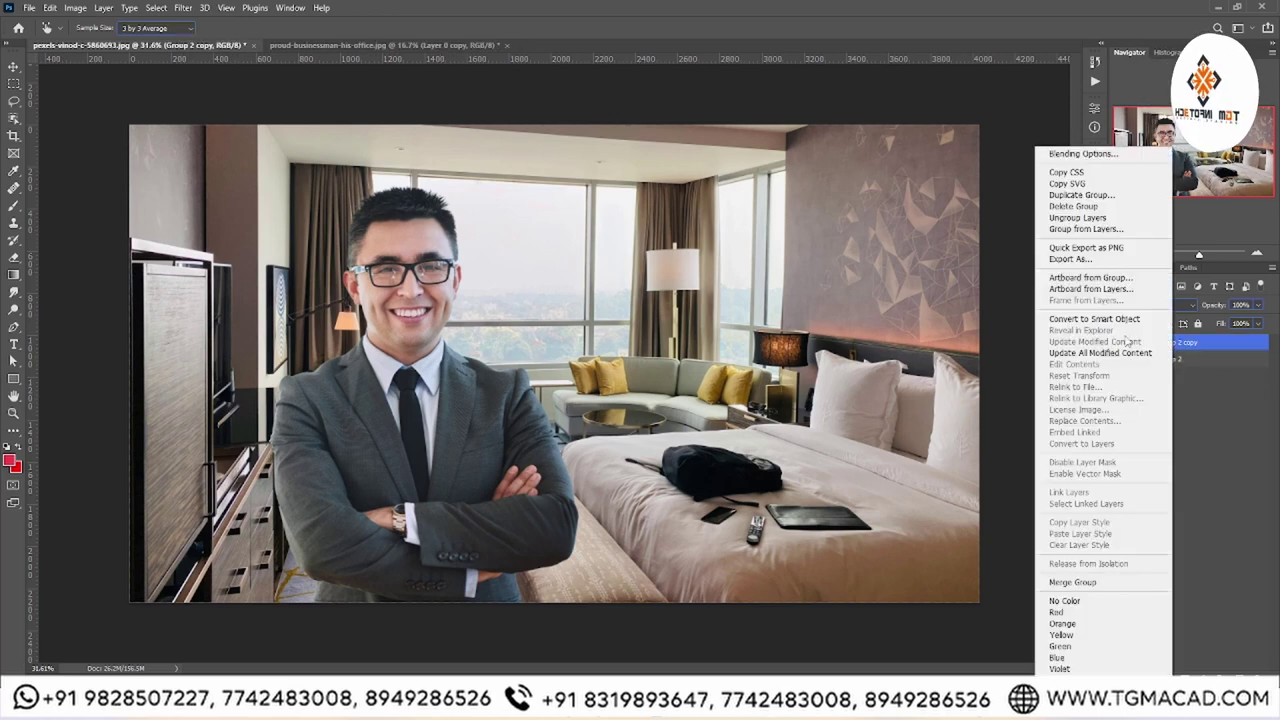
left_click(1125, 316)
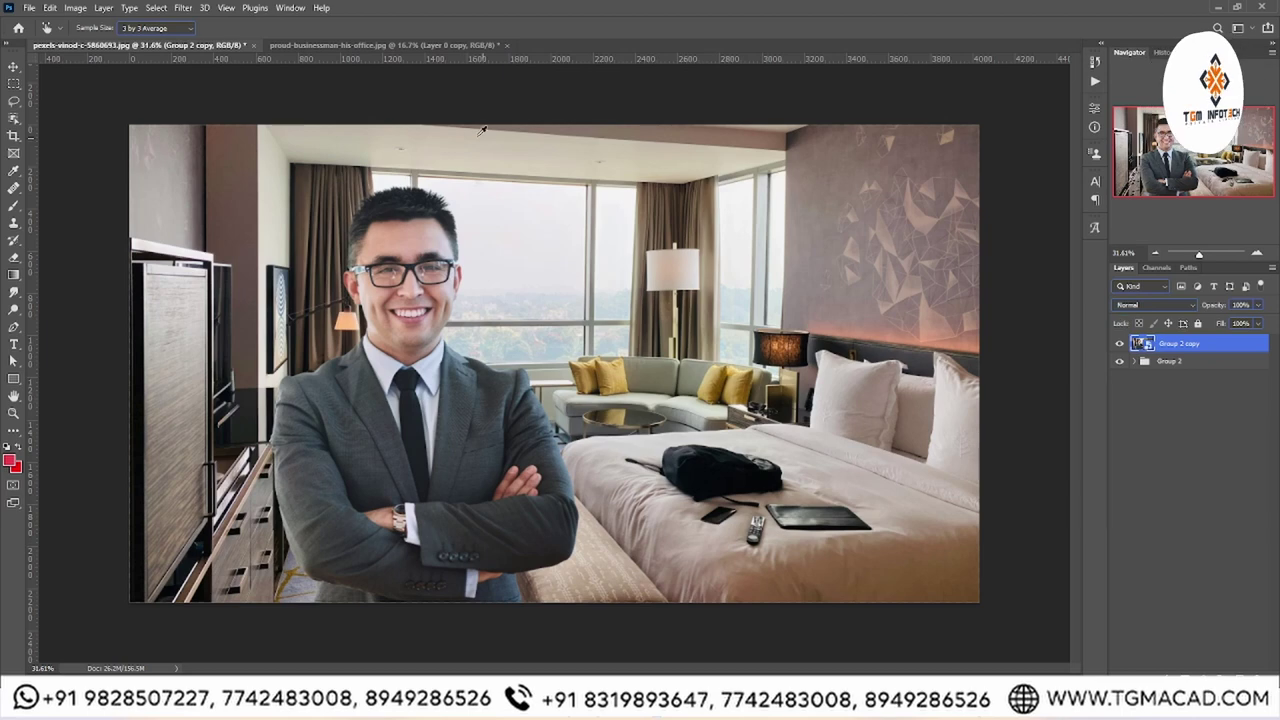
left_click(183, 8)
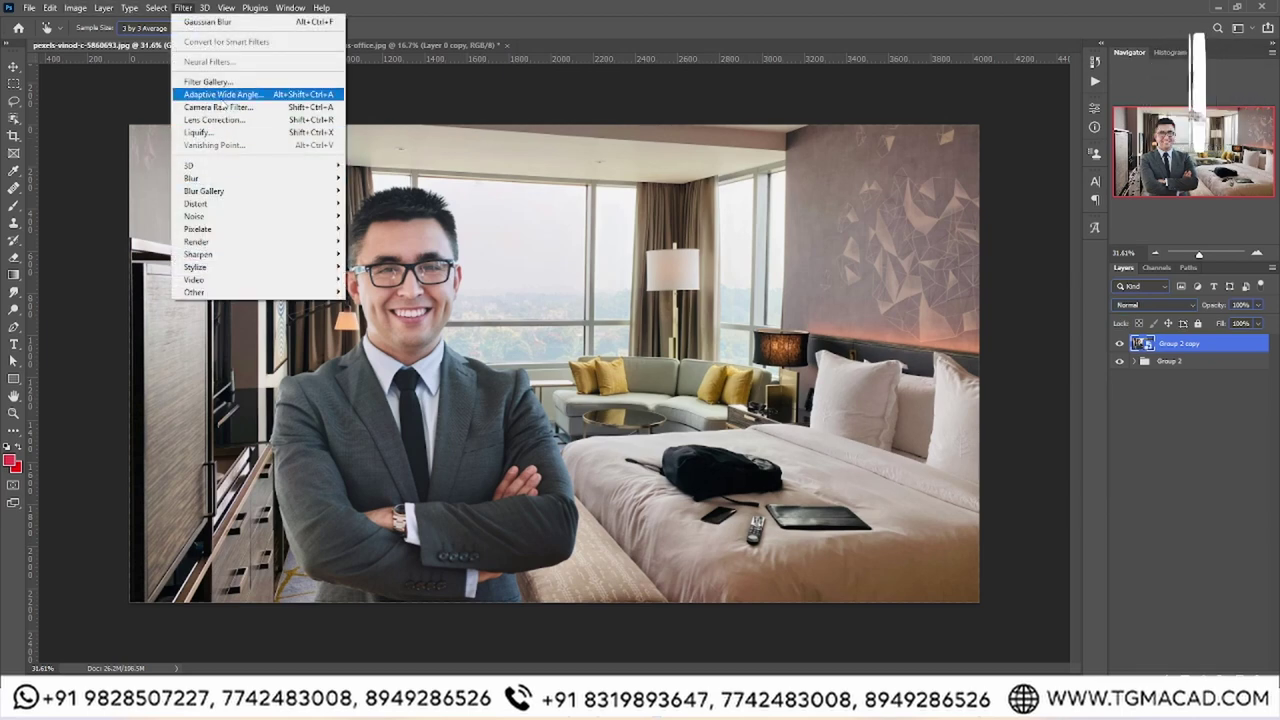
Apply Camera Raw Filter to the smart object, warming the temperature and setting Contrast +17.
left_click(224, 107)
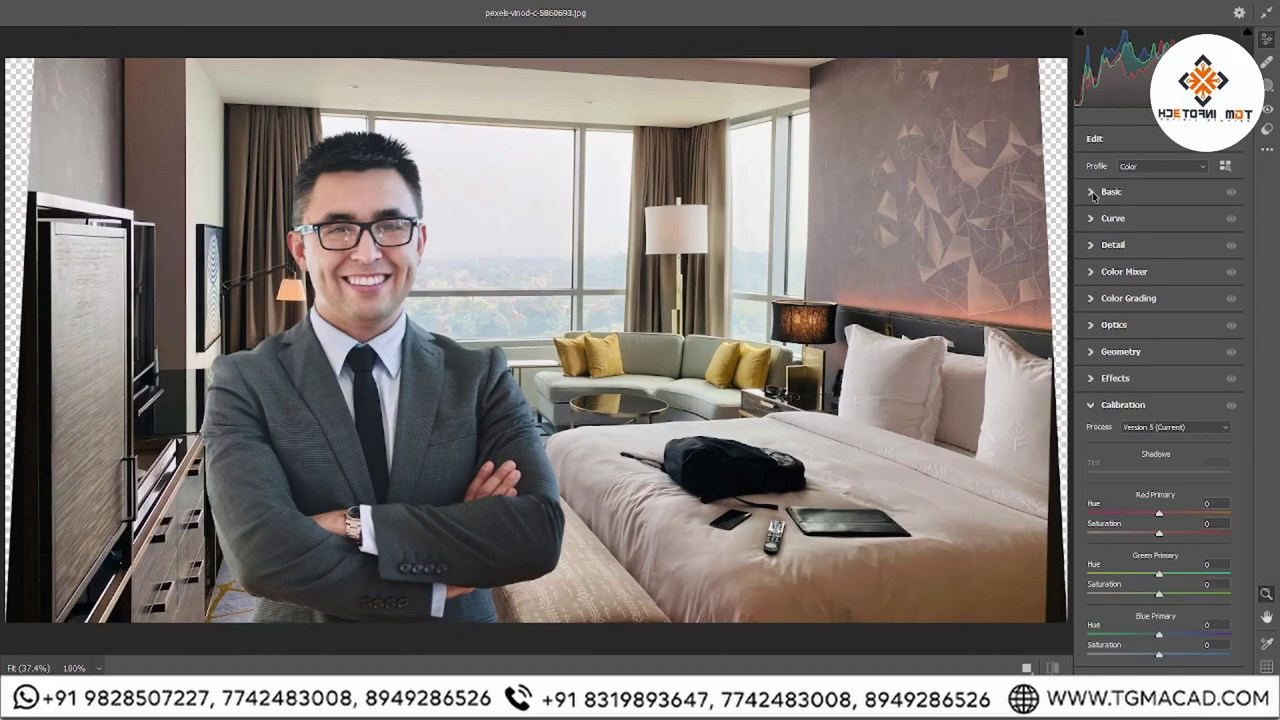
left_click(1093, 194)
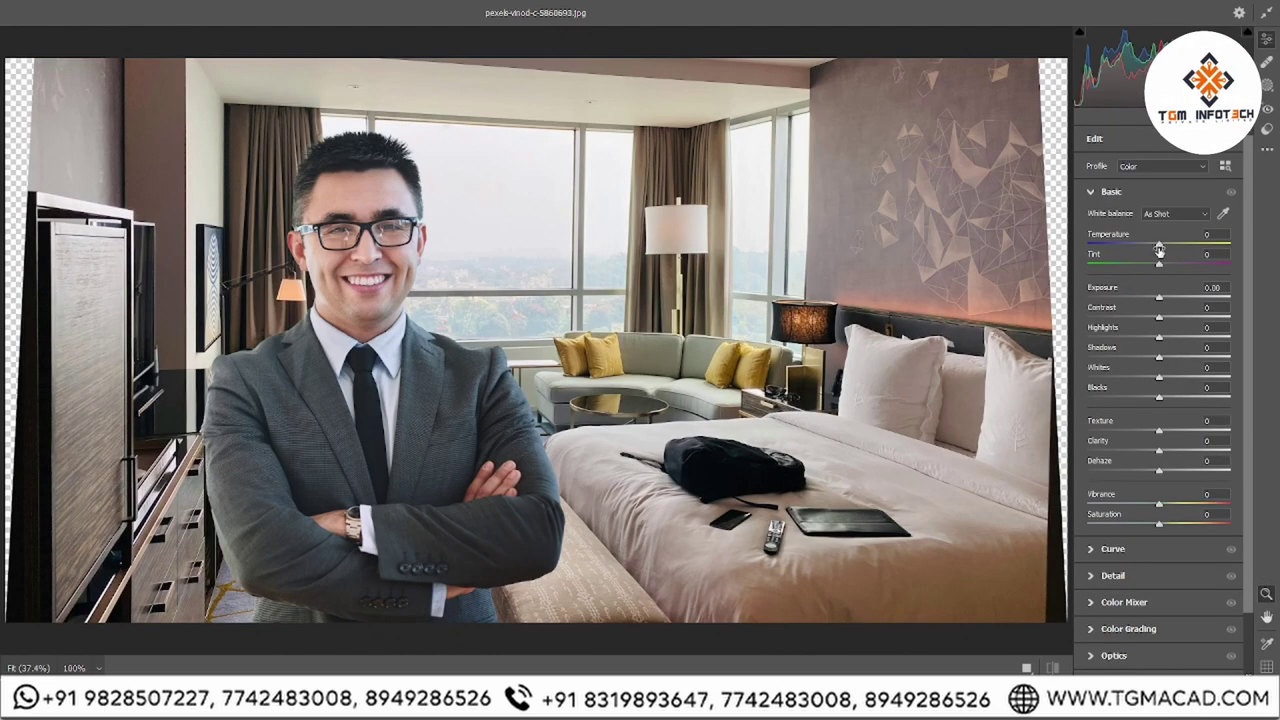
mouse_move(1160, 245)
left_mouse_down()
mouse_move(1172, 265)
mouse_move(1160, 300)
left_mouse_up()
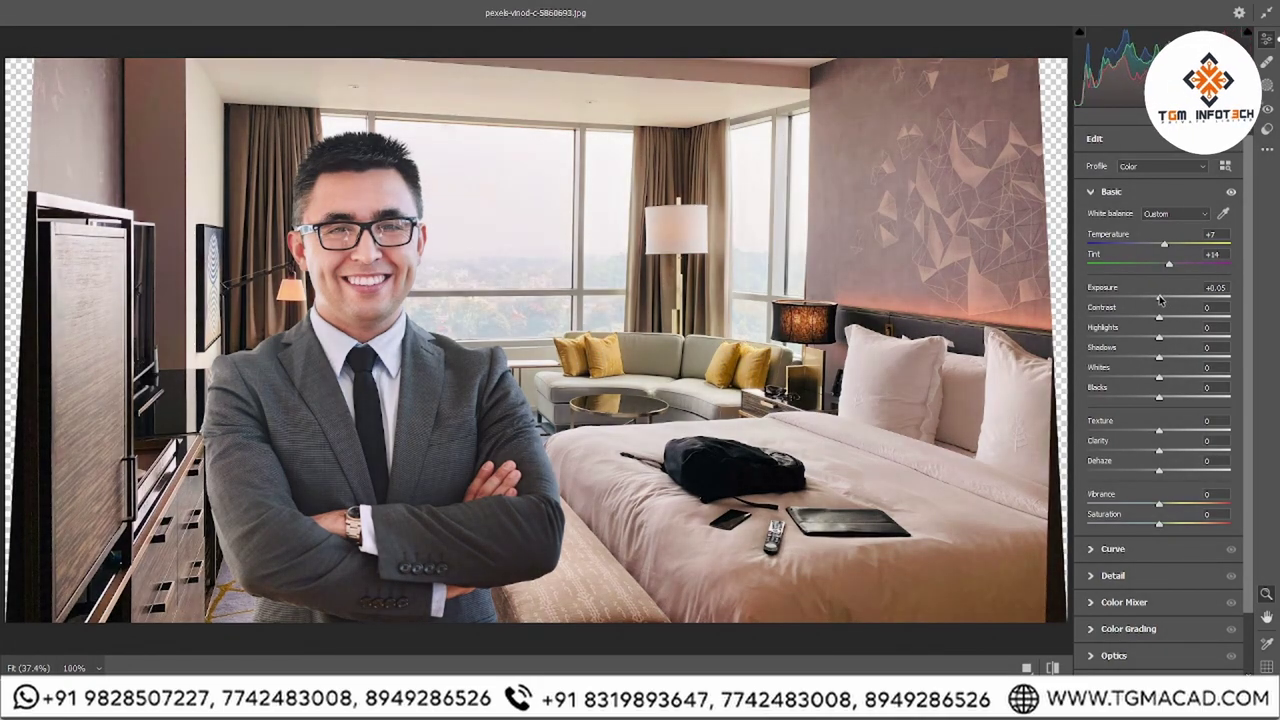
double_click(1160, 300)
left_click_drag(1159, 318, 1172, 316)
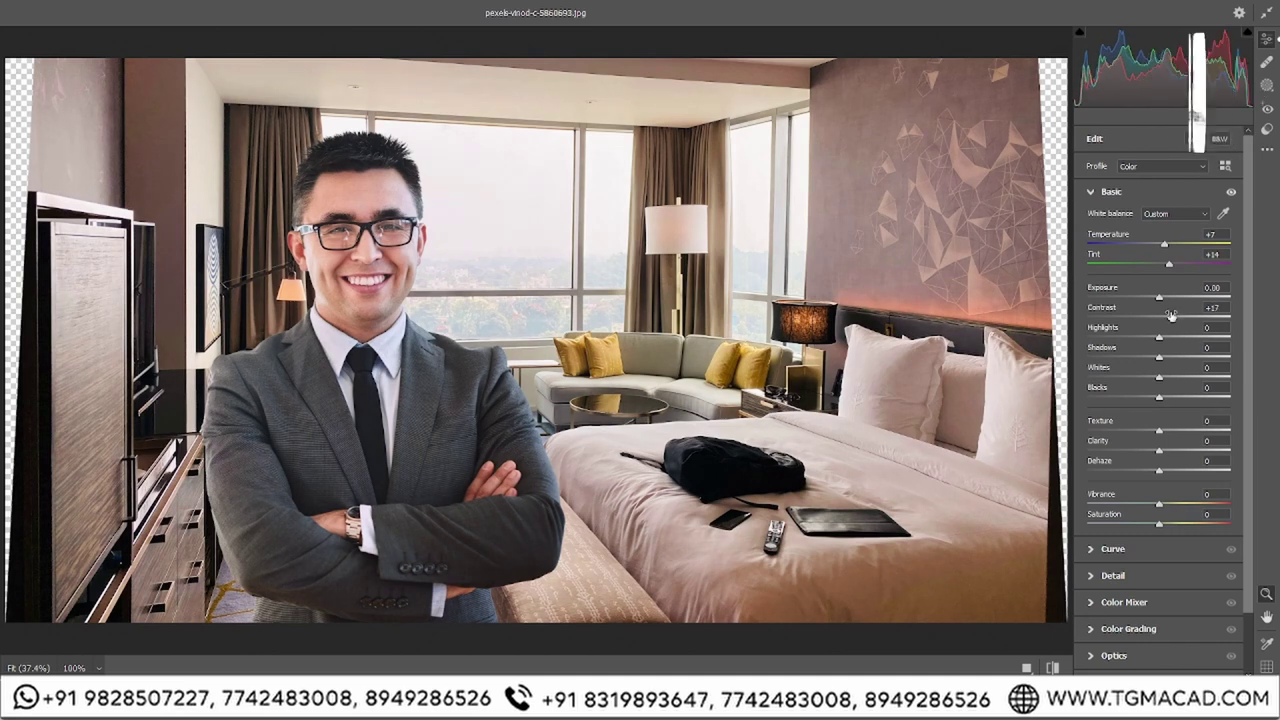
Raise Highlights to +28, Shadows +1, Blacks +19, add clarity, Dehaze -3 and Vibrance +36.
left_click_drag(1158, 341, 1173, 340)
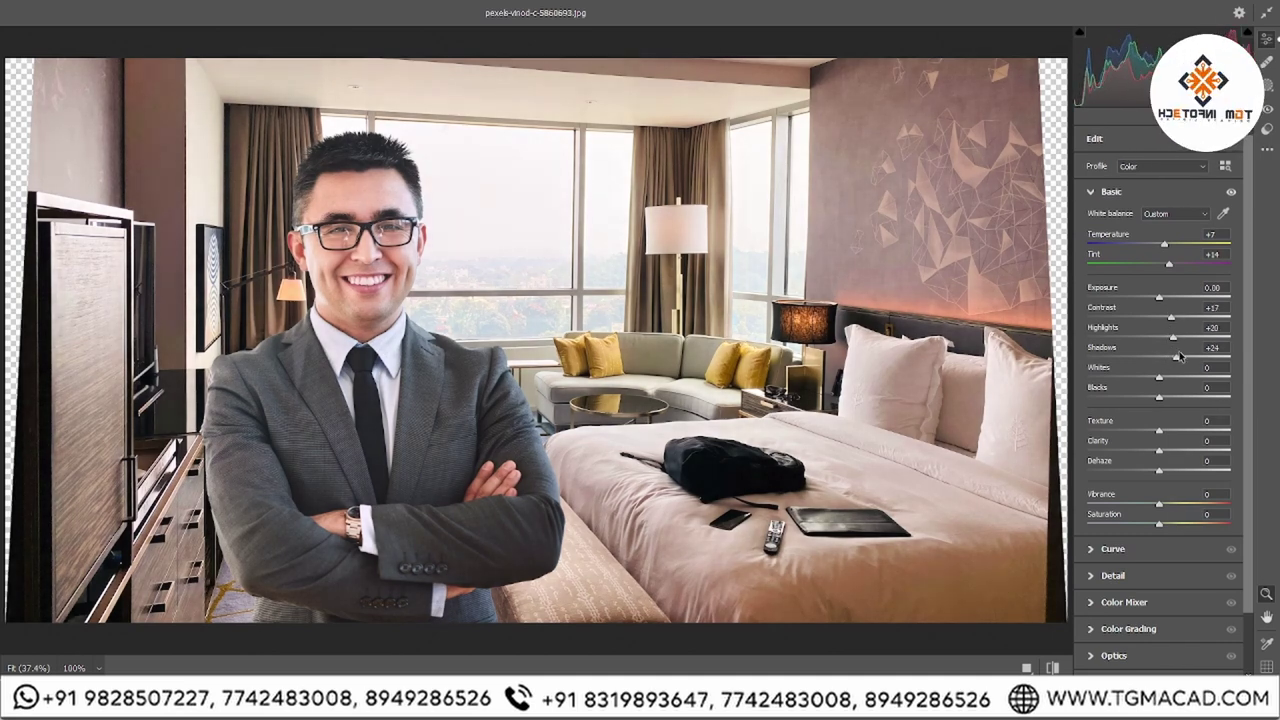
left_click_drag(1160, 357, 1170, 377)
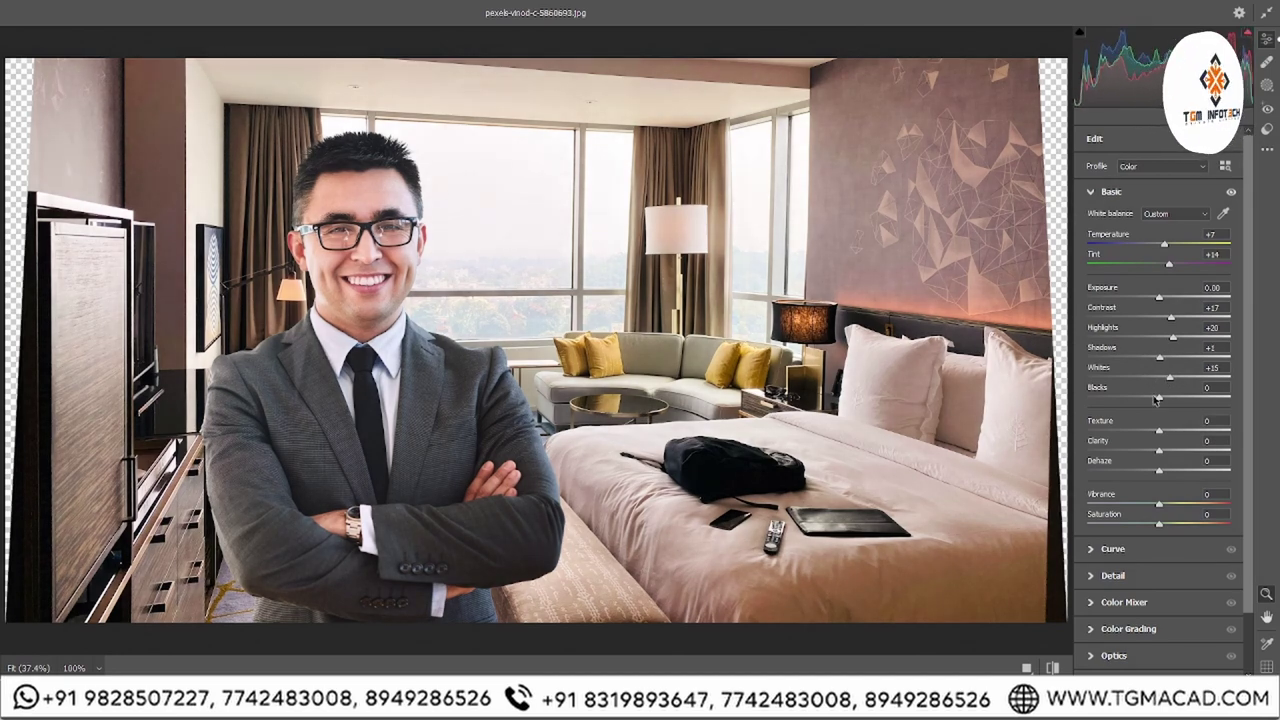
mouse_move(1158, 399)
left_mouse_down()
mouse_move(1172, 397)
mouse_move(1167, 441)
left_mouse_up()
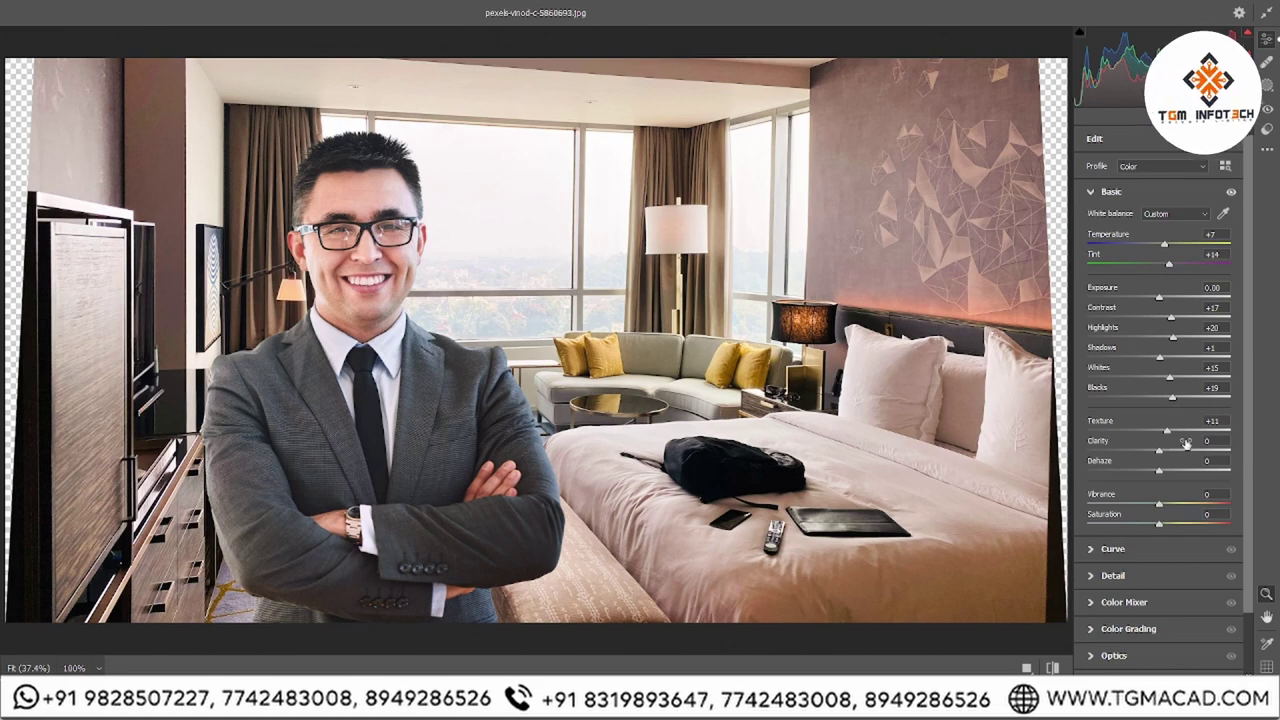
left_click_drag(1158, 455, 1160, 455)
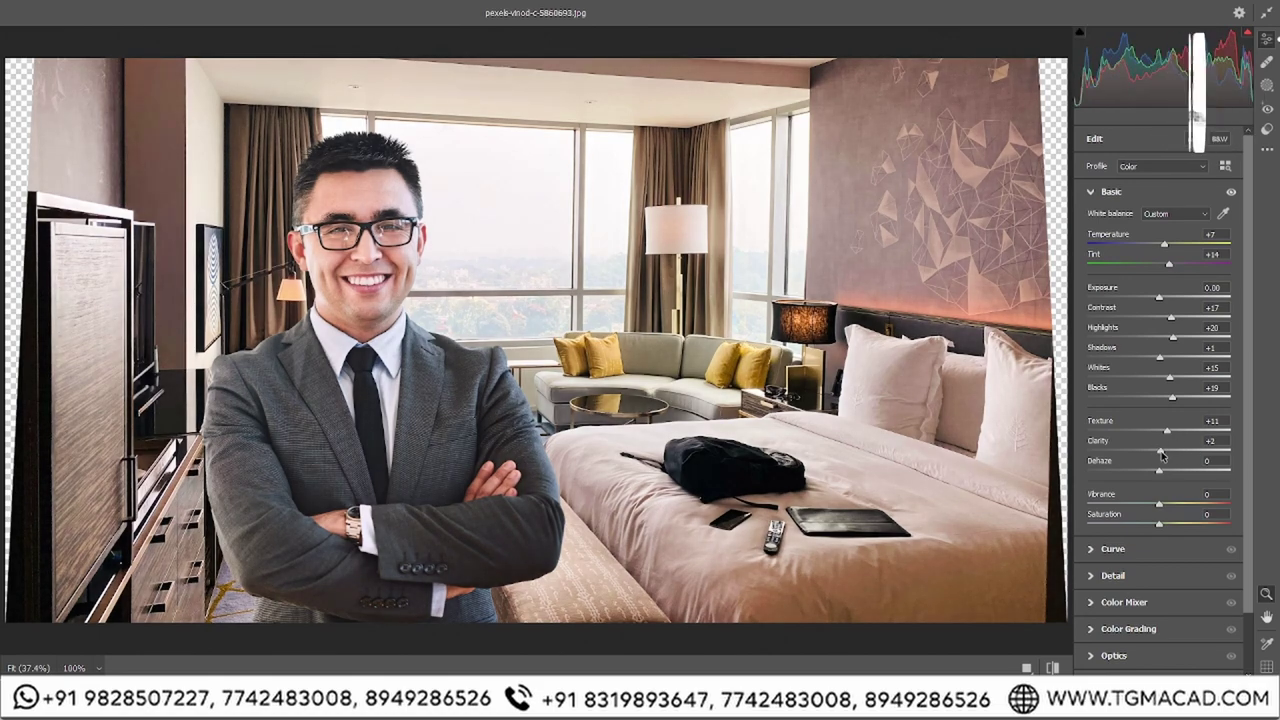
left_click_drag(1162, 472, 1160, 474)
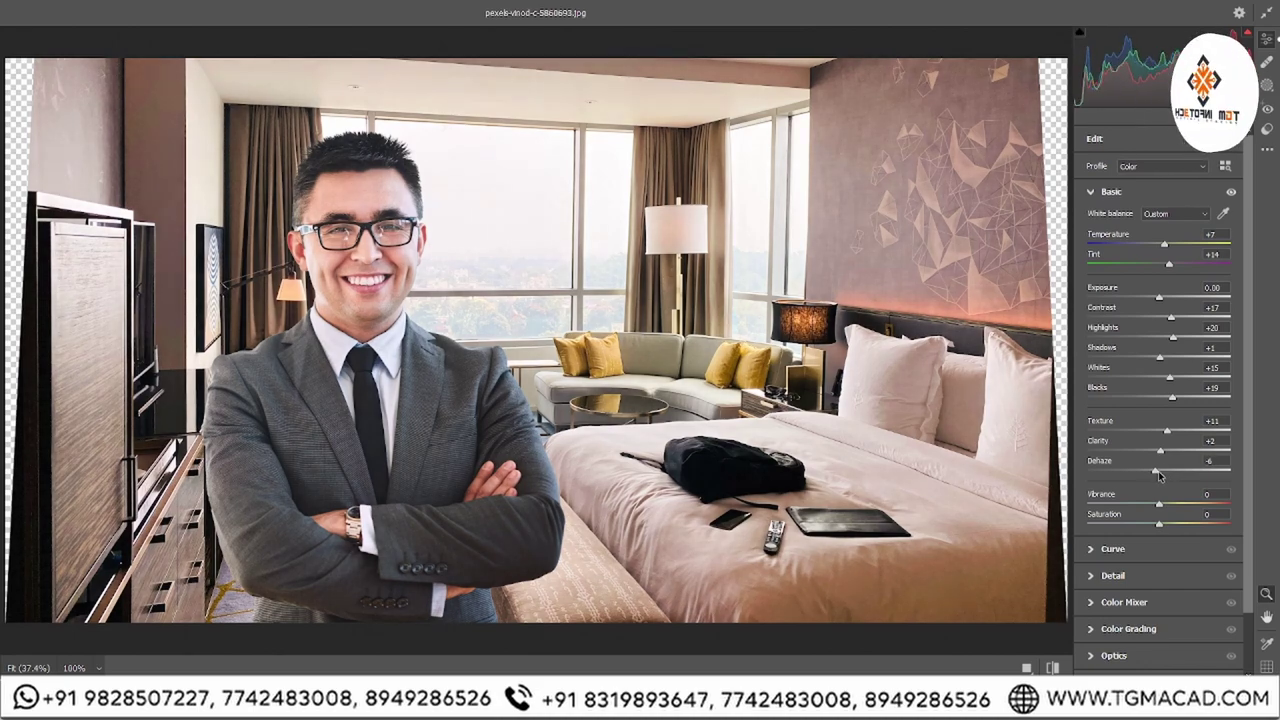
scroll(1160, 453, "down", 2)
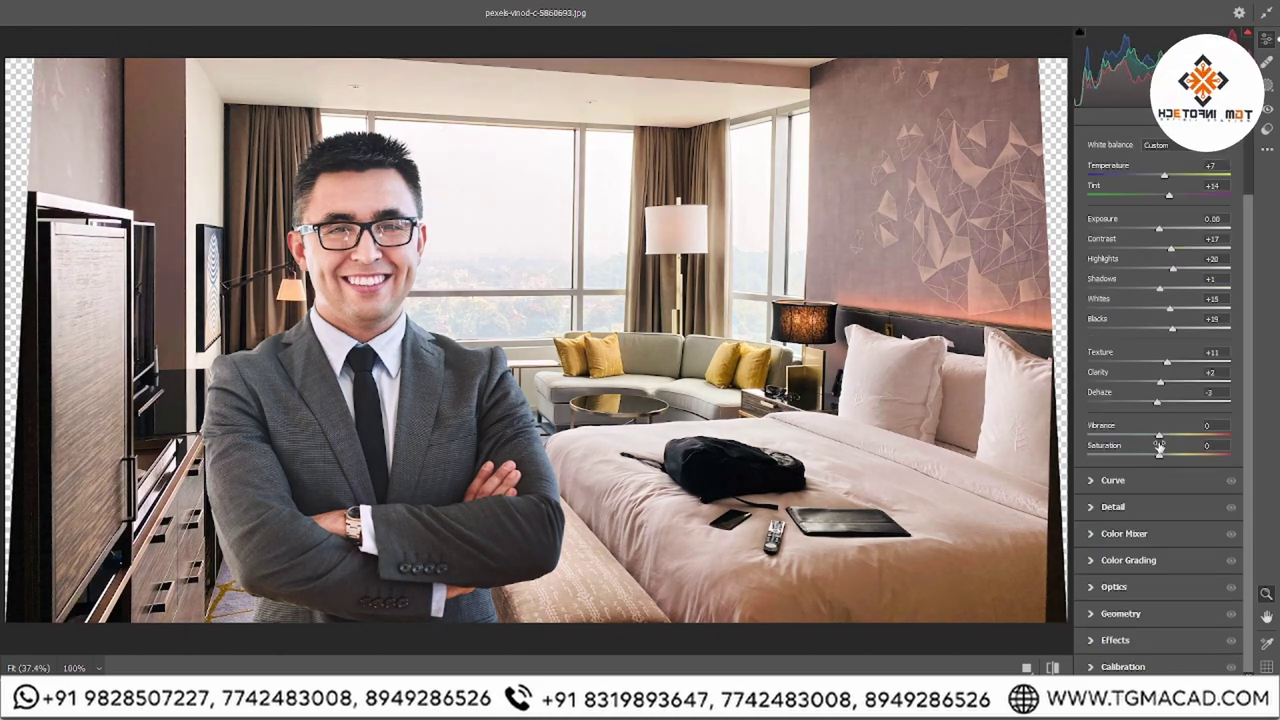
left_click_drag(1159, 436, 1185, 449)
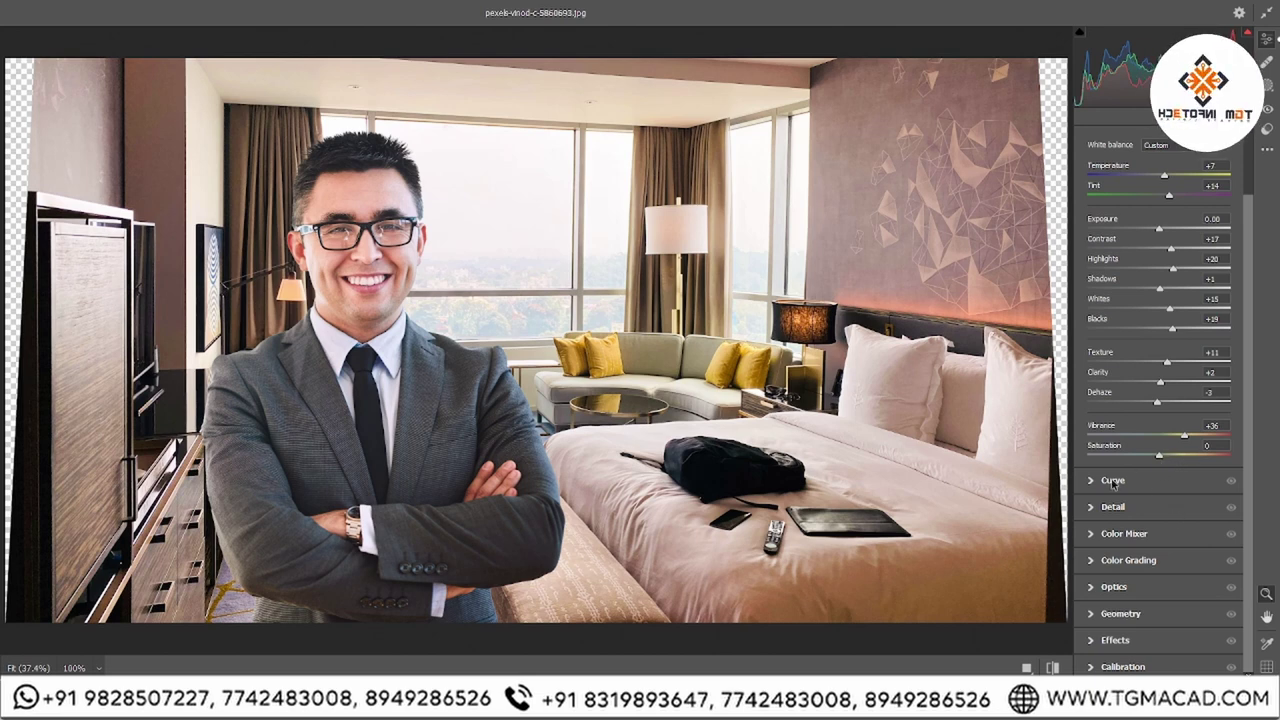
Set Detail Noise Reduction to about 57 and apply the Camera Raw filter.
left_click(1094, 483)
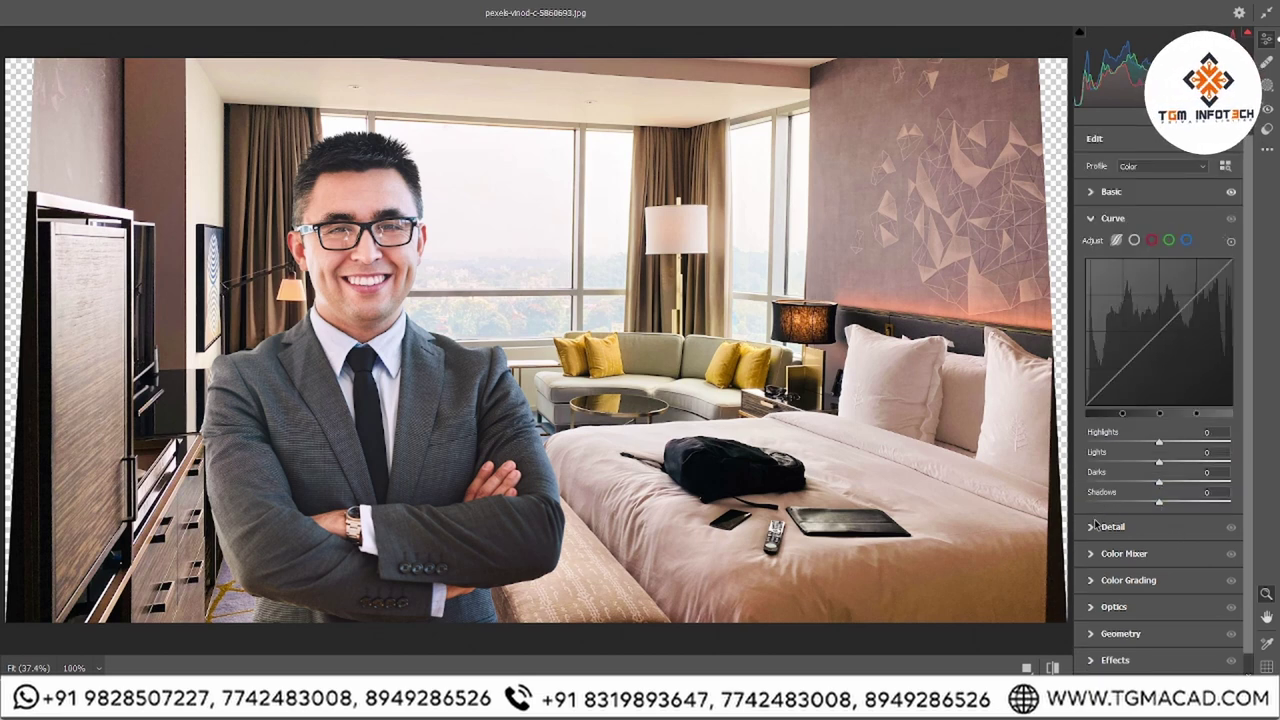
left_click(1095, 527)
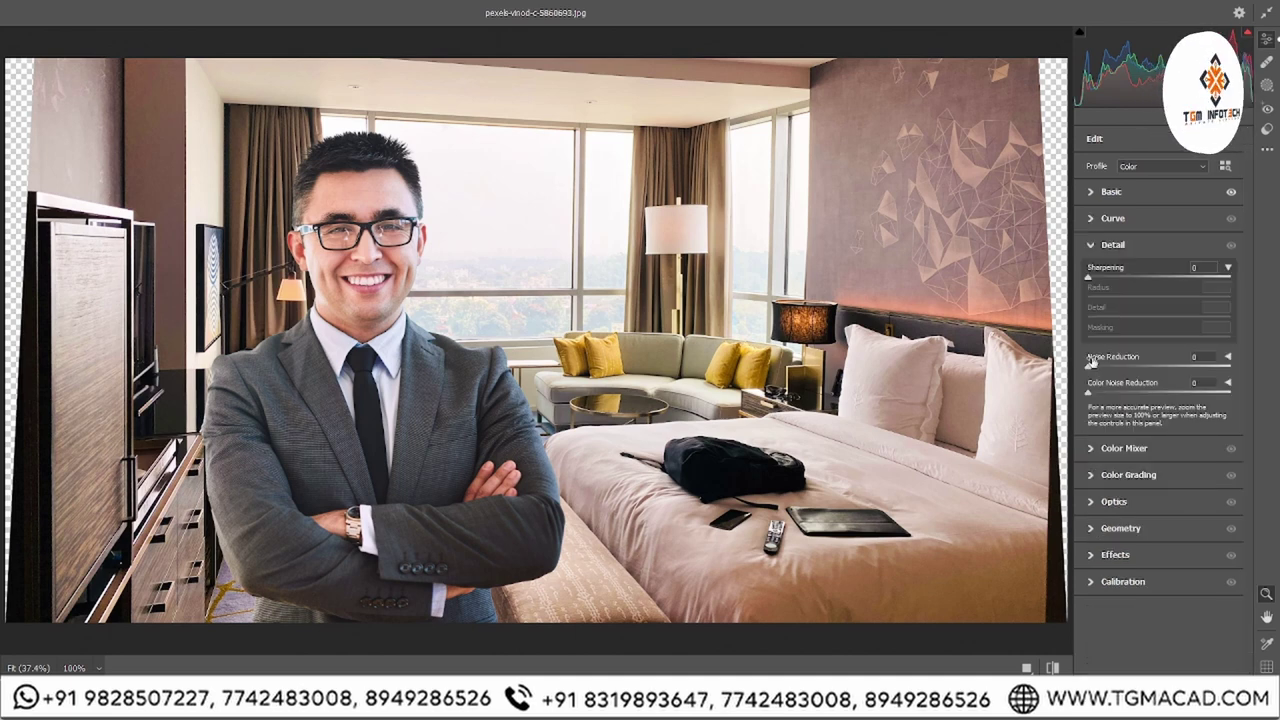
left_click_drag(1089, 368, 1169, 370)
left_click(1100, 582)
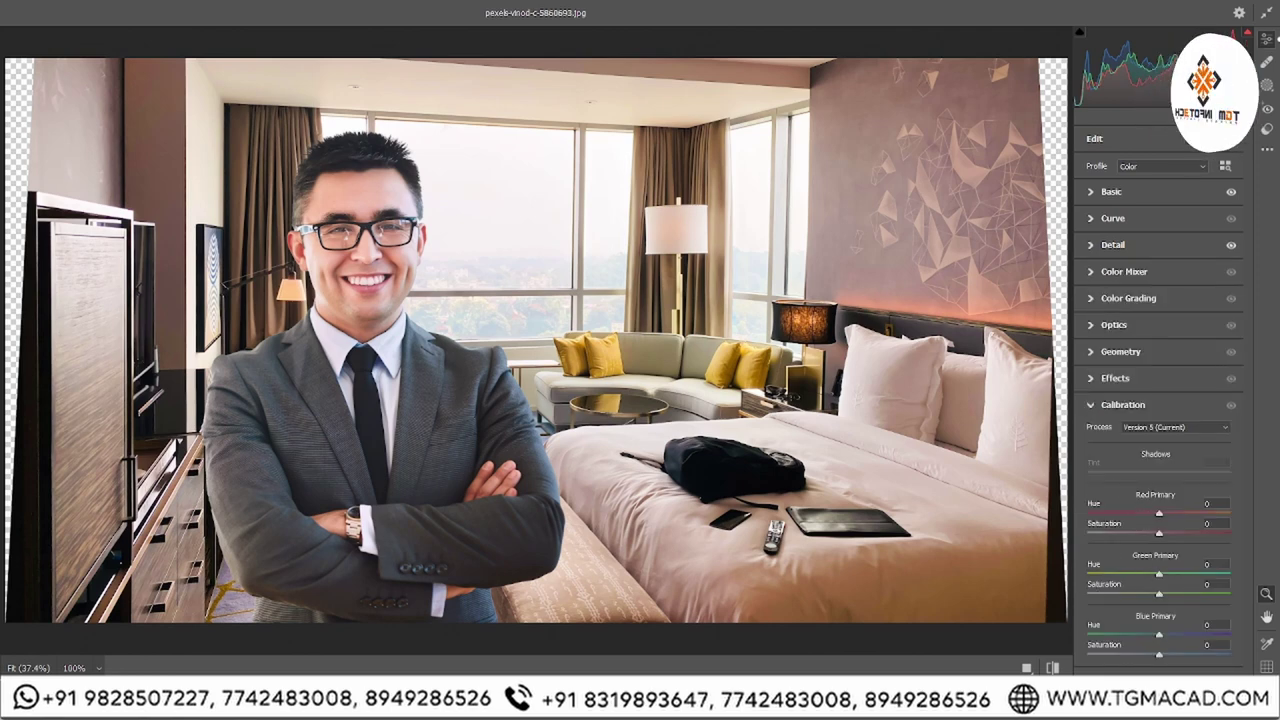
left_click(1200, 690)
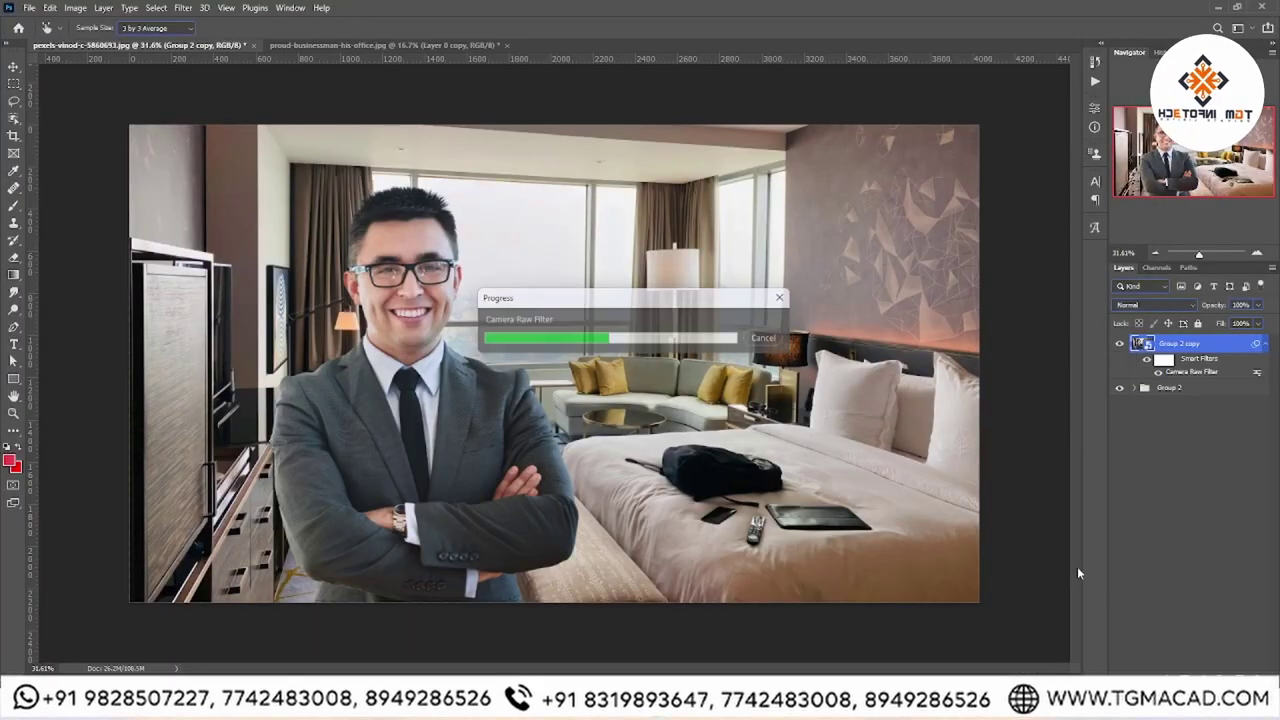
left_click(1120, 343)
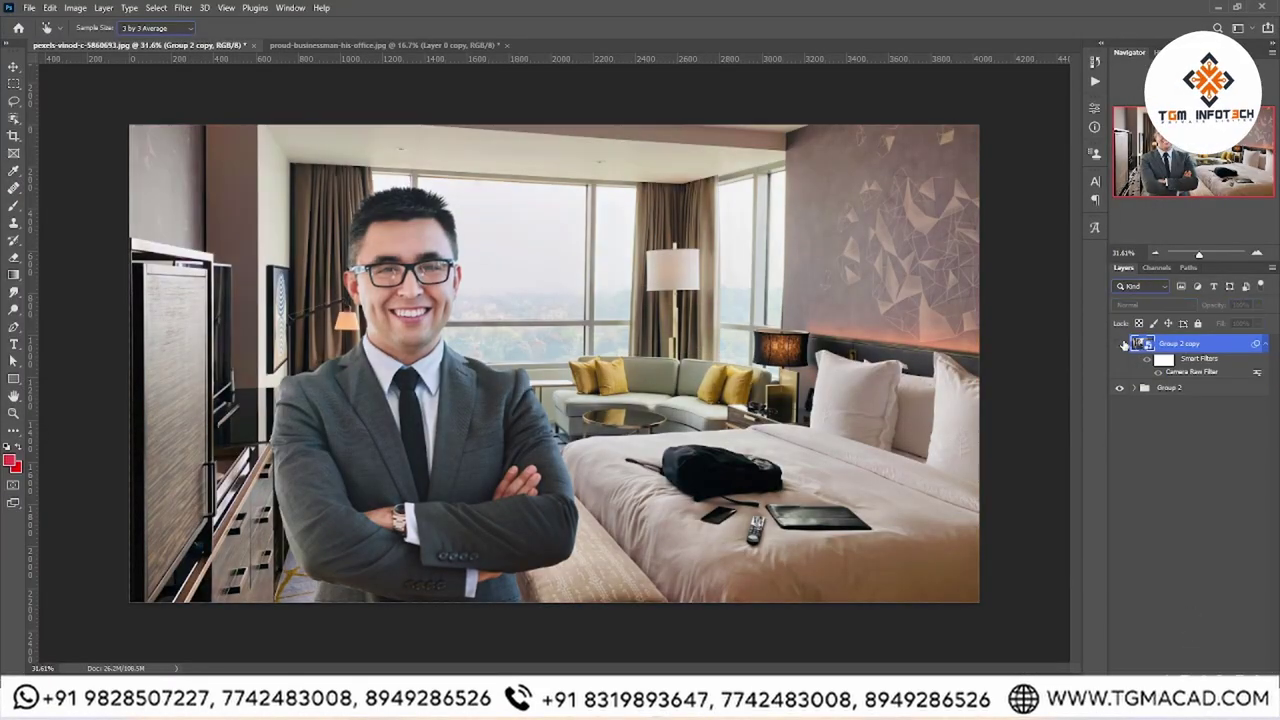
left_click(1122, 343)
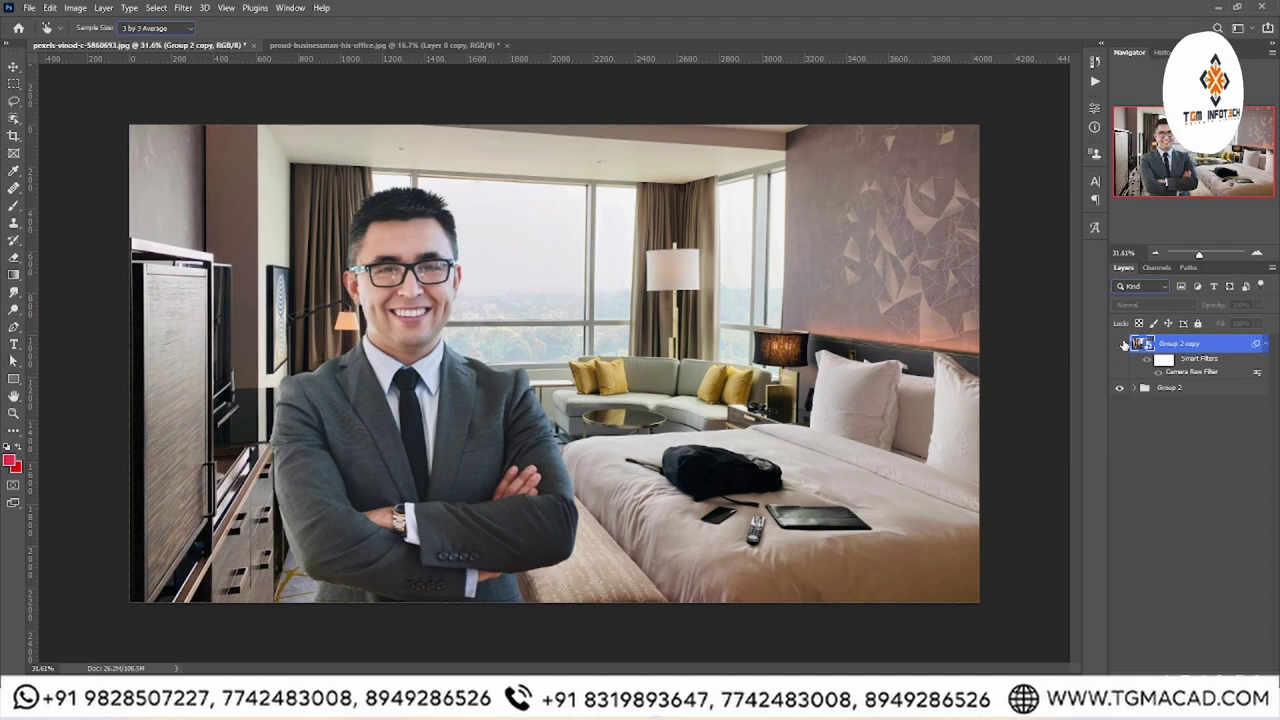
left_click(1121, 343)
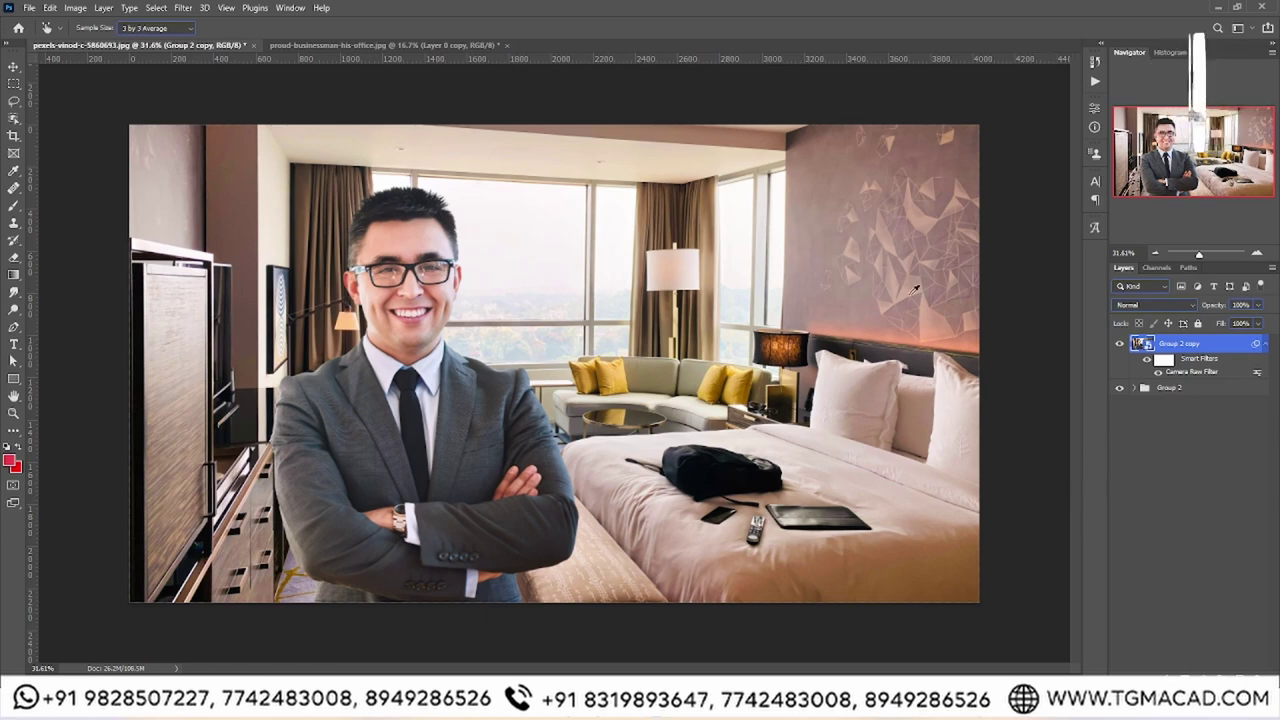
left_click(11, 68)
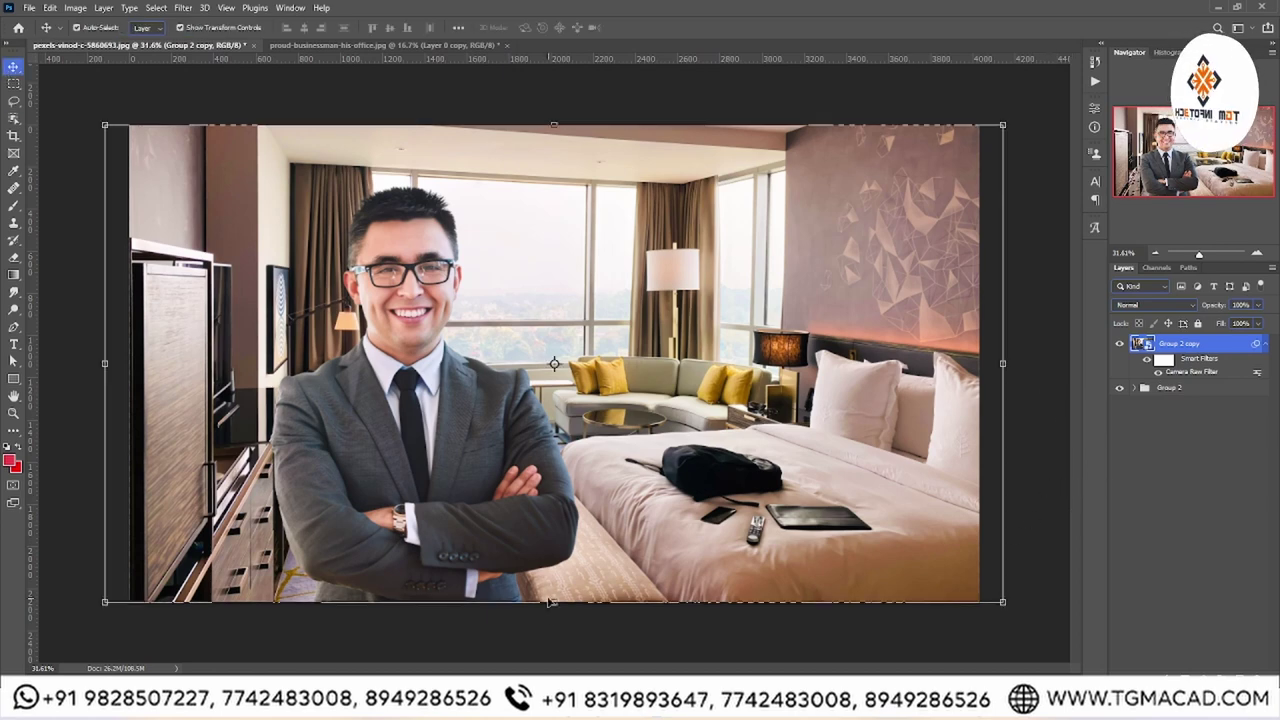
left_click(549, 622)
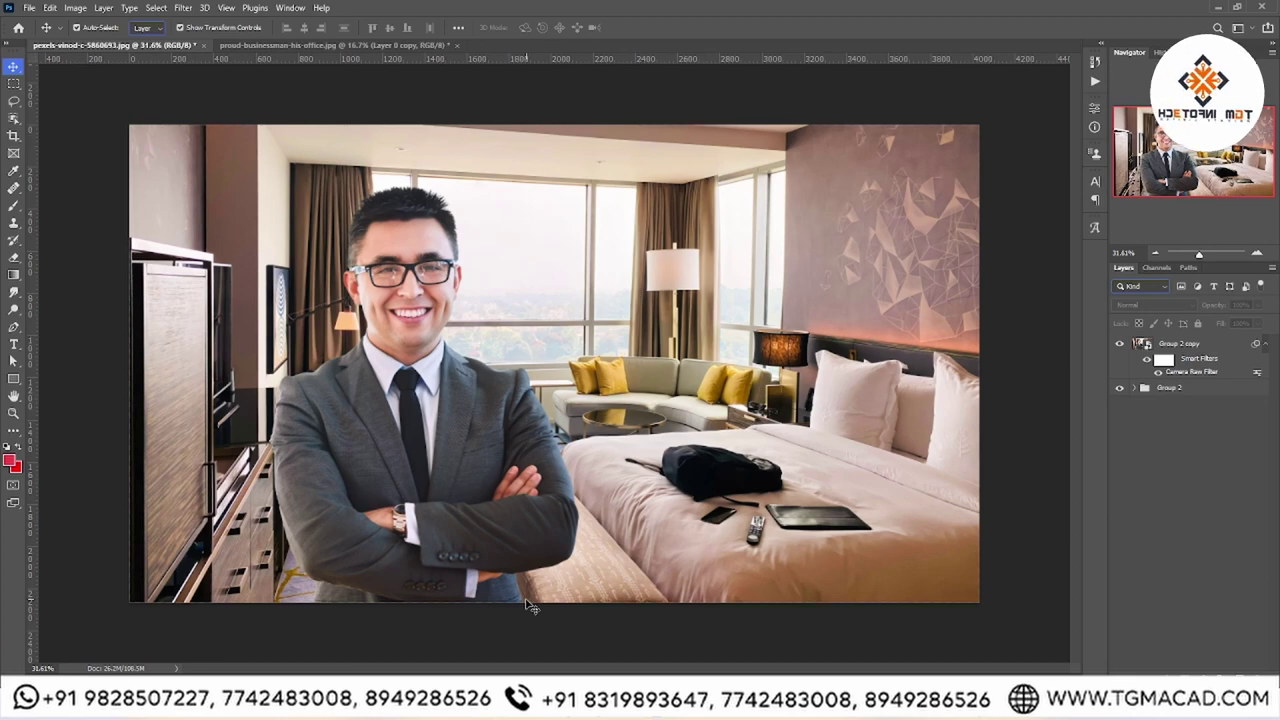